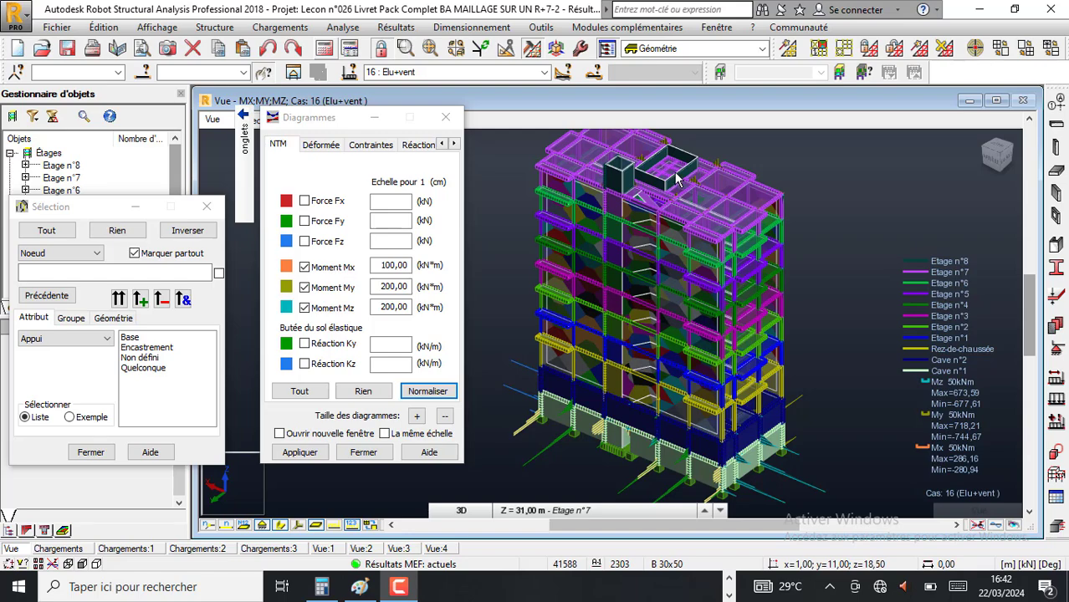
- Examine the rooftop pool on the upper storey of the 3D model, including its walls and floor
scroll(674, 174, "up", 1)
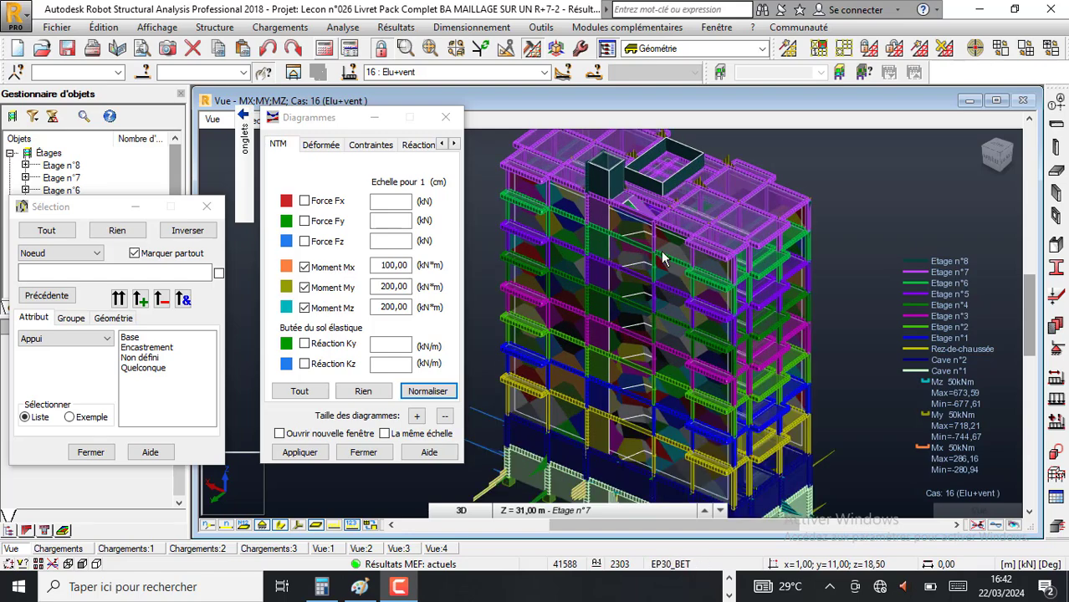
scroll(673, 205, "up", 4)
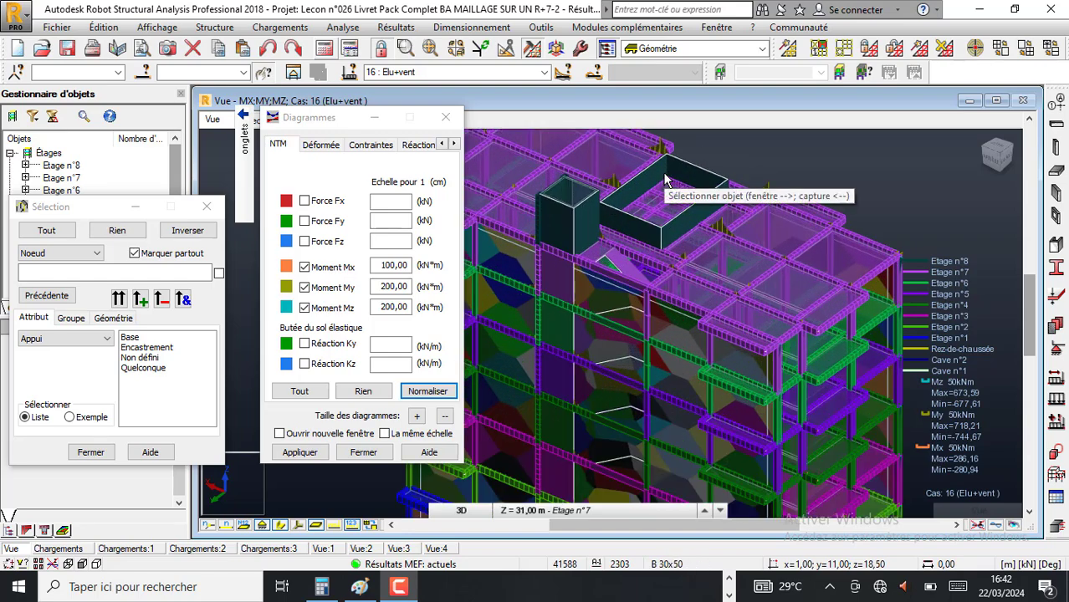
scroll(667, 179, "up", 1)
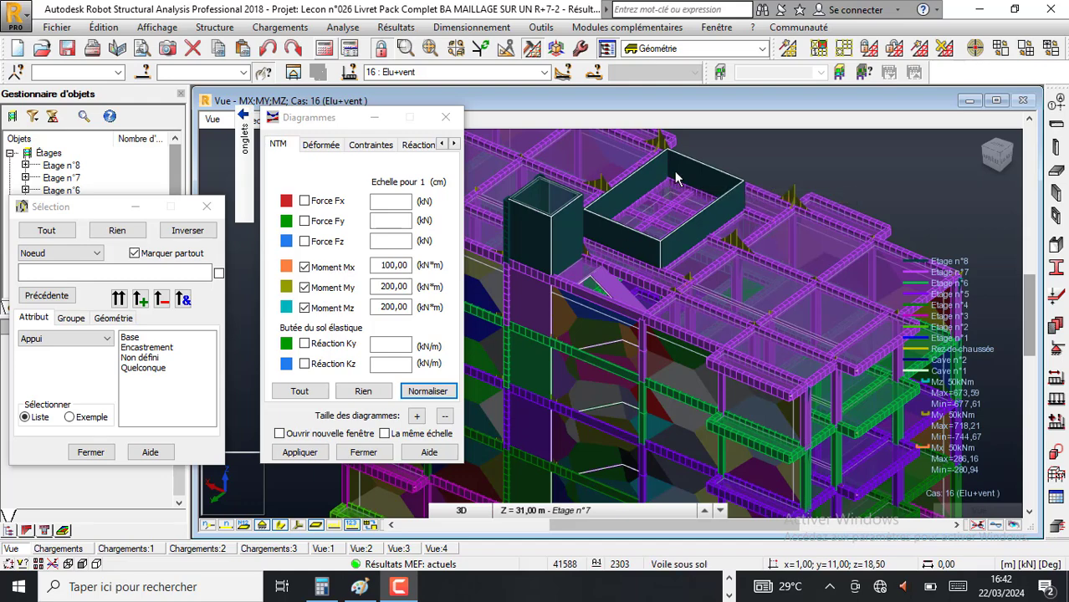
scroll(642, 216, "up", 1)
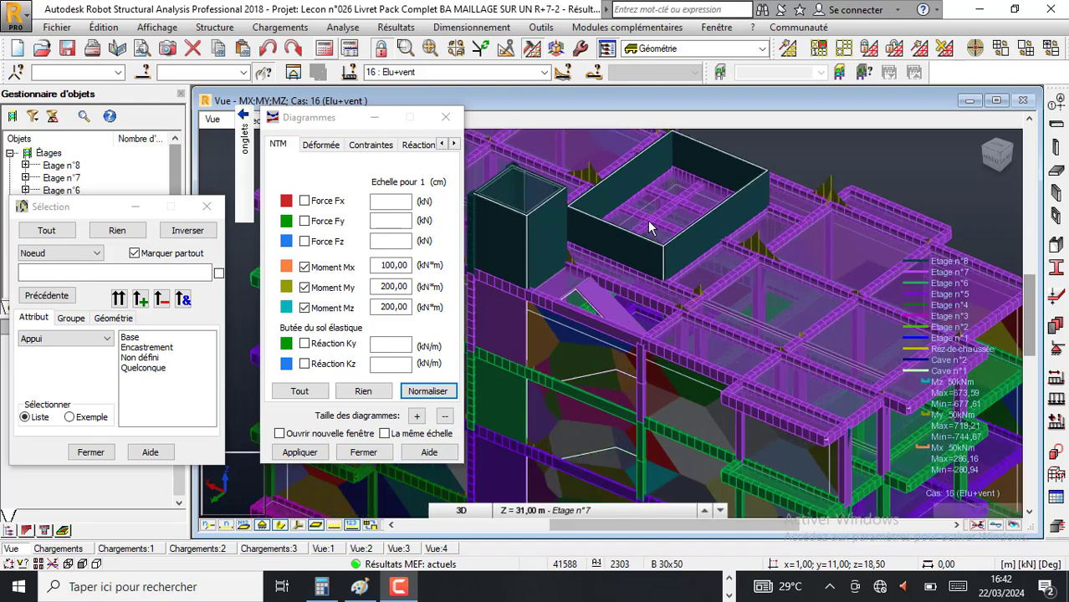
scroll(675, 311, "down", 1)
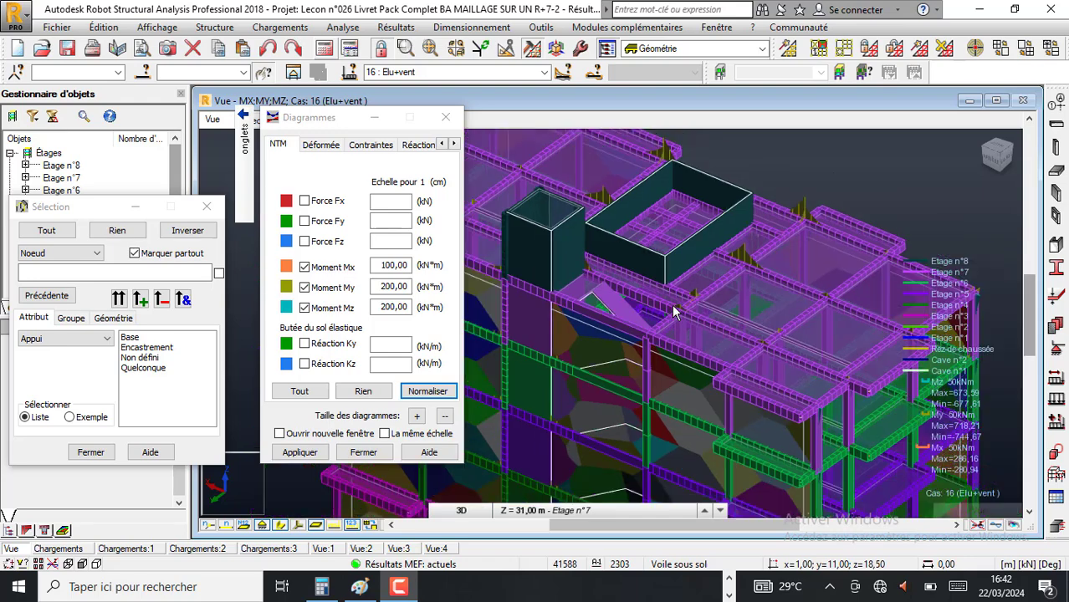
scroll(698, 172, "up", 3)
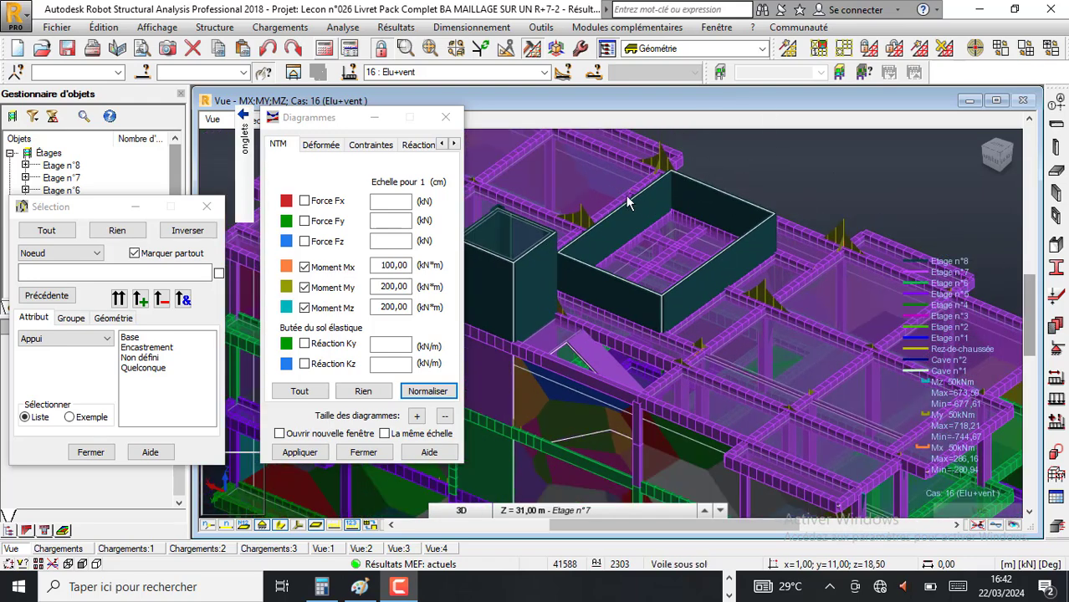
scroll(629, 202, "up", 1)
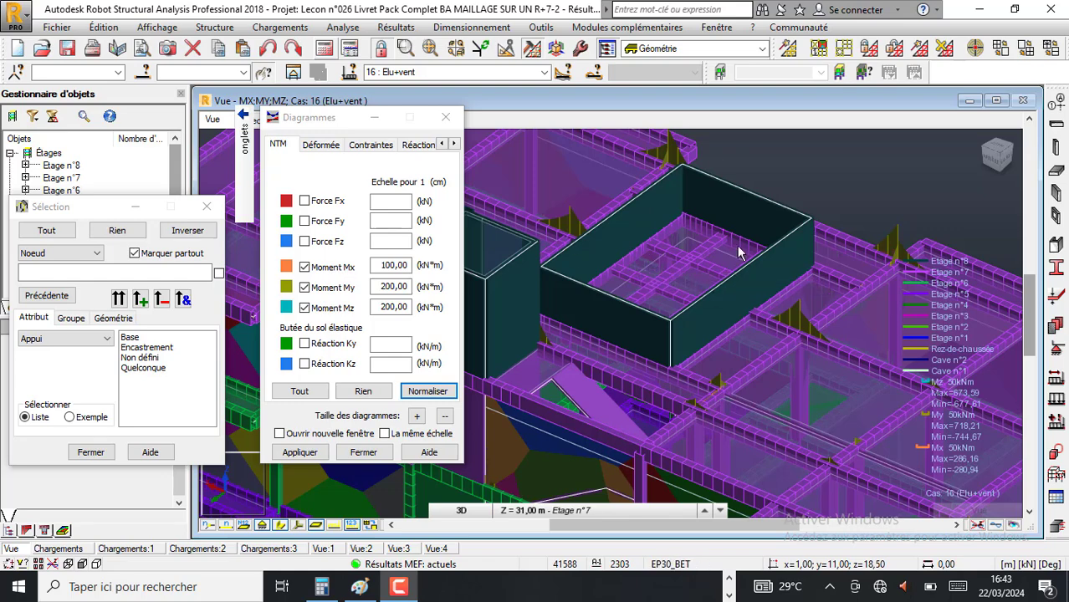
scroll(689, 324, "down", 1)
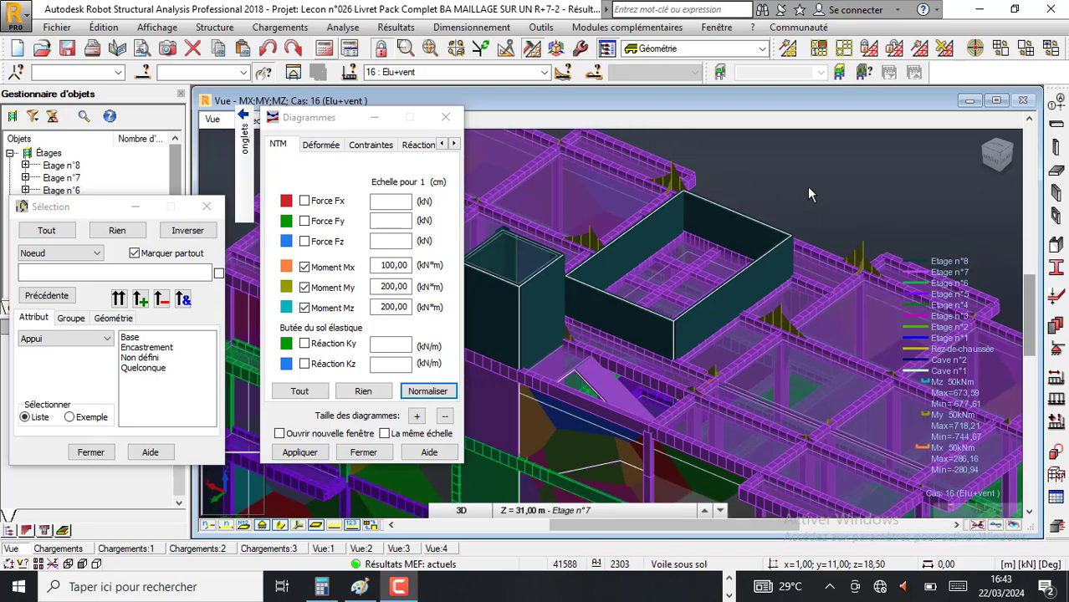
right_click(822, 162)
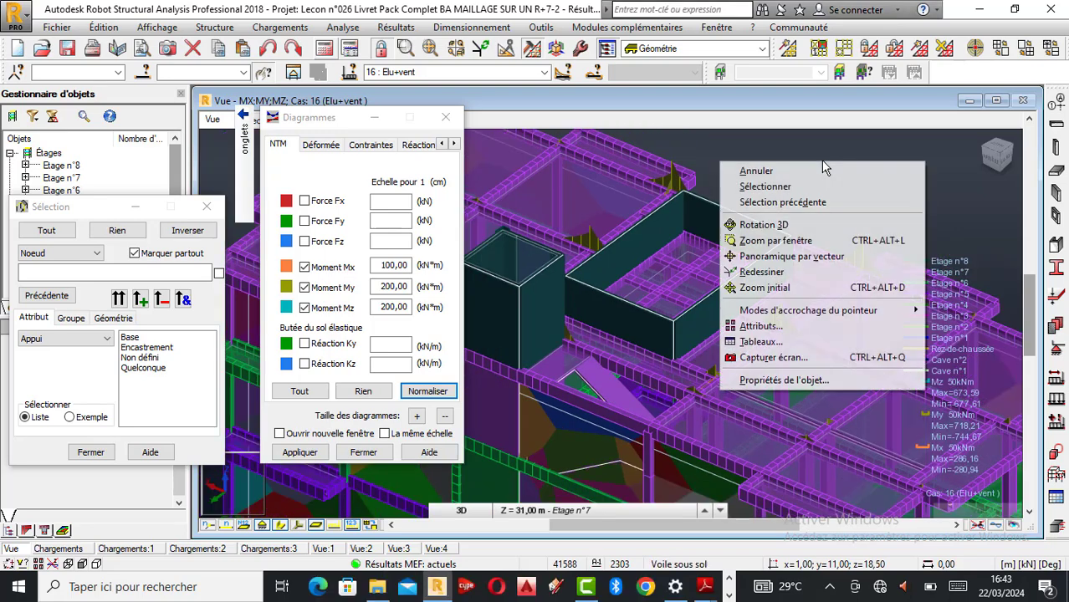
left_click(764, 224)
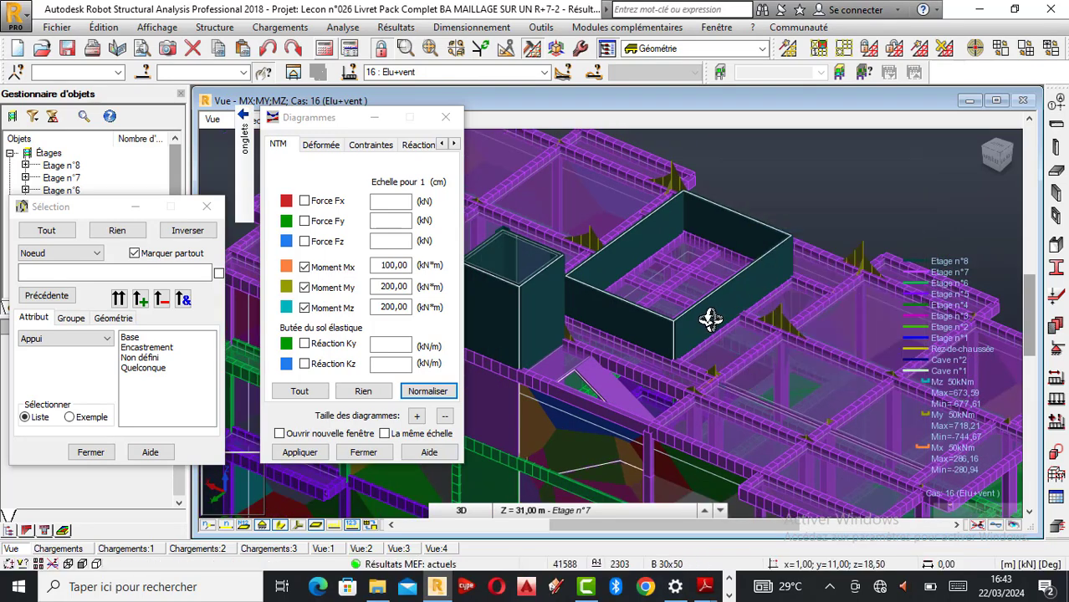
left_click_drag(709, 317, 668, 324)
scroll(658, 321, "up", 2)
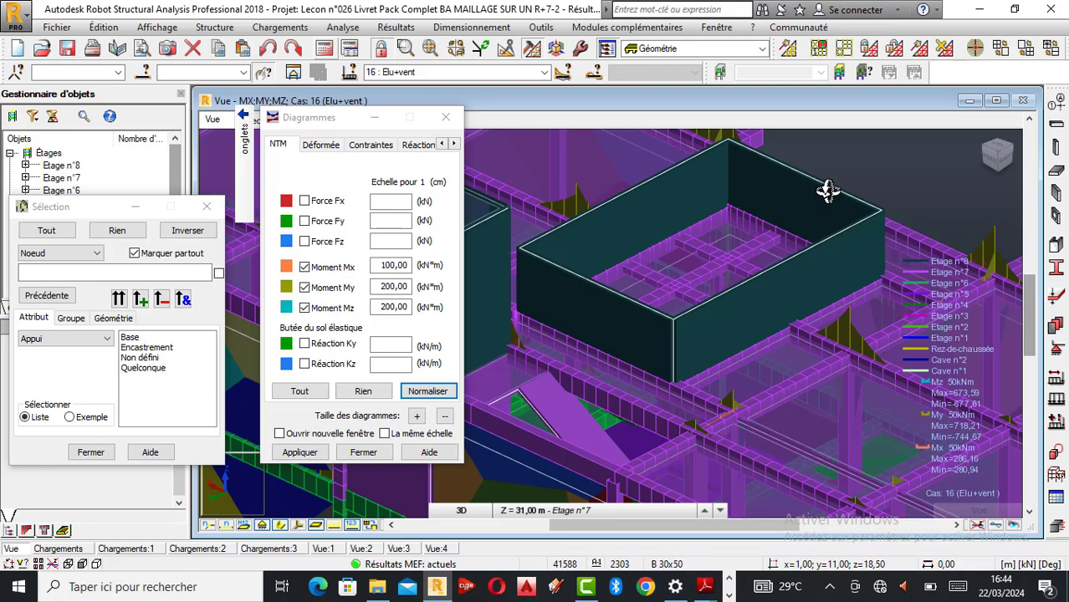
- Inspect the embedded and main beams under the pool floor and its surrounding walls, including from the opposite side
right_click(795, 156)
left_click(857, 173)
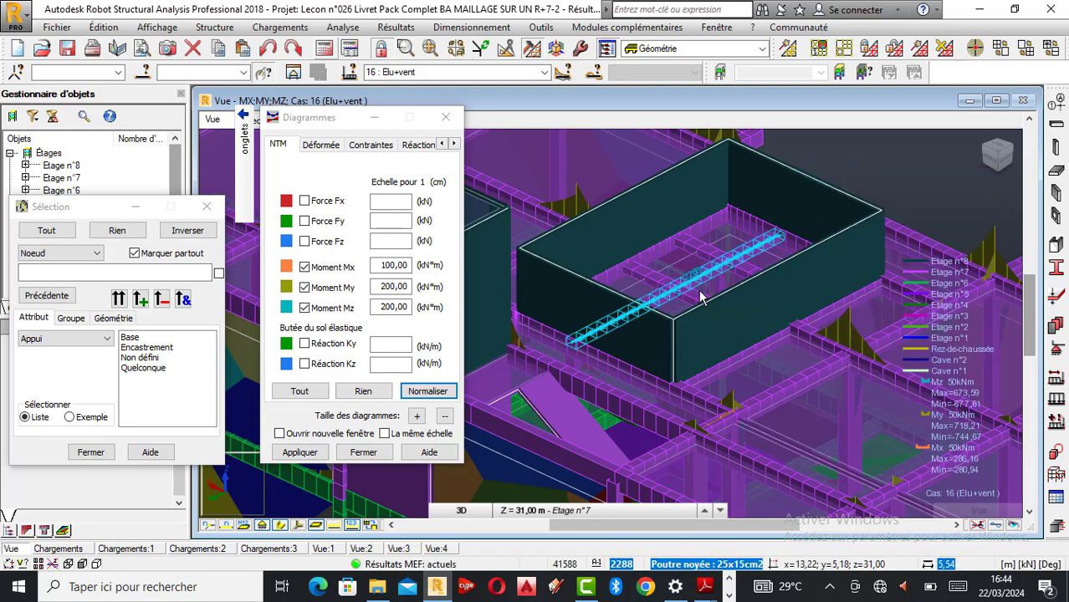
scroll(702, 292, "up", 1)
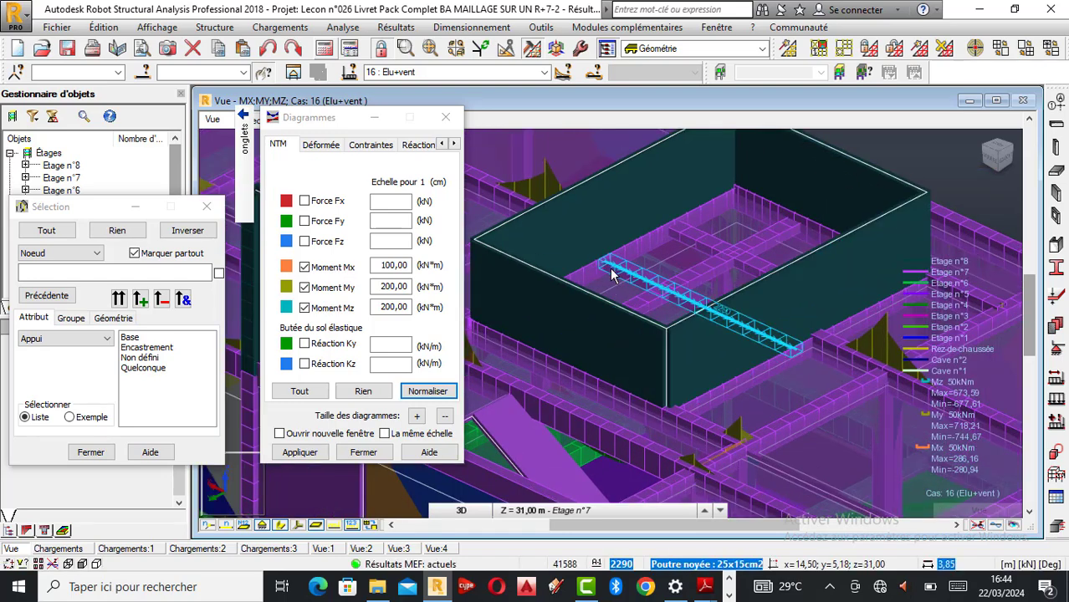
scroll(602, 276, "up", 1)
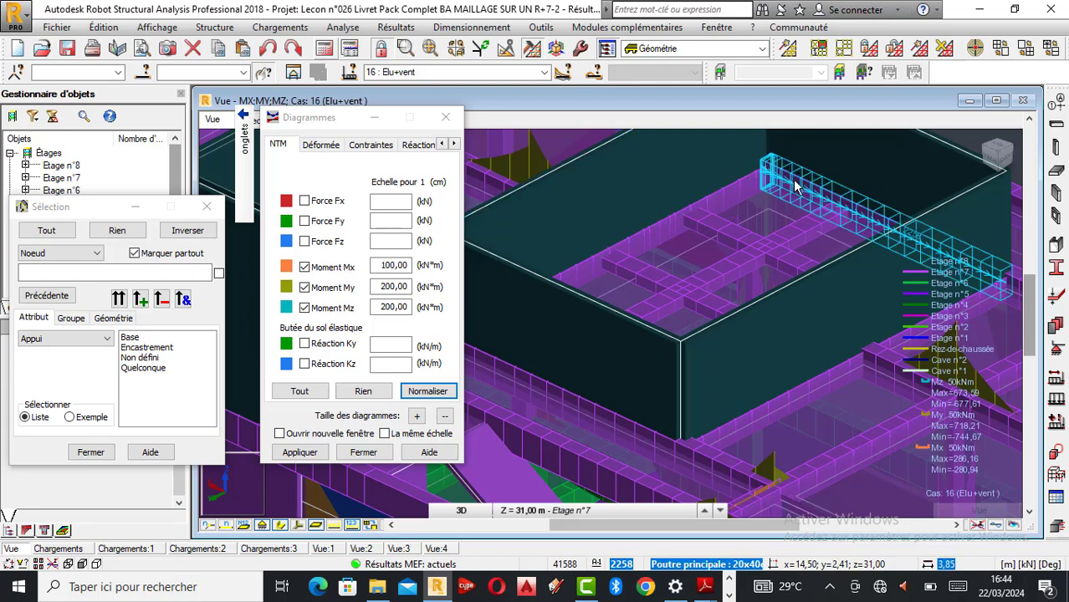
scroll(688, 295, "down", 2)
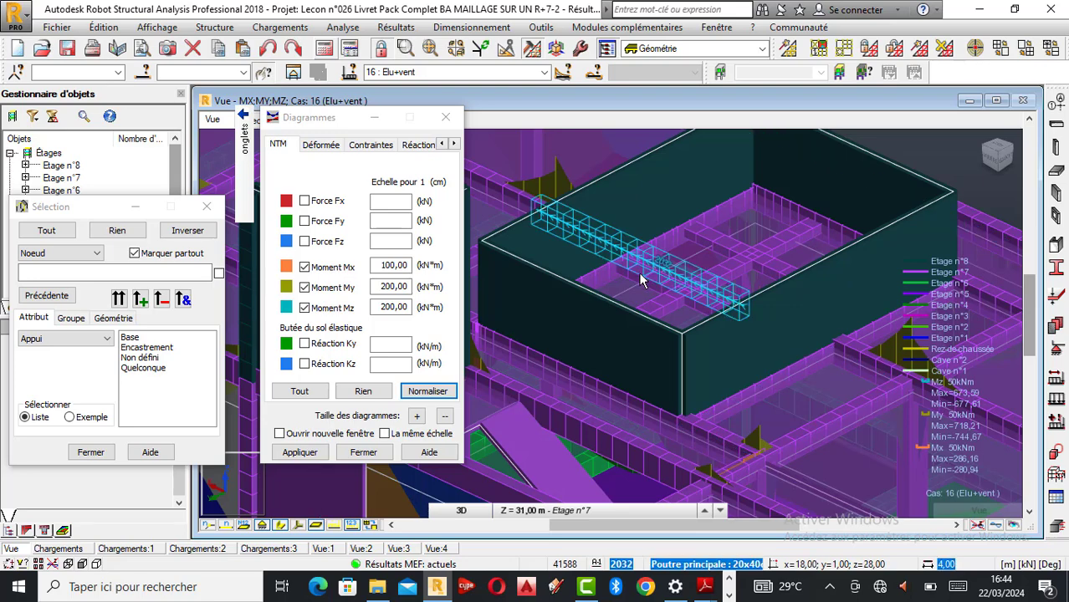
scroll(669, 259, "up", 2)
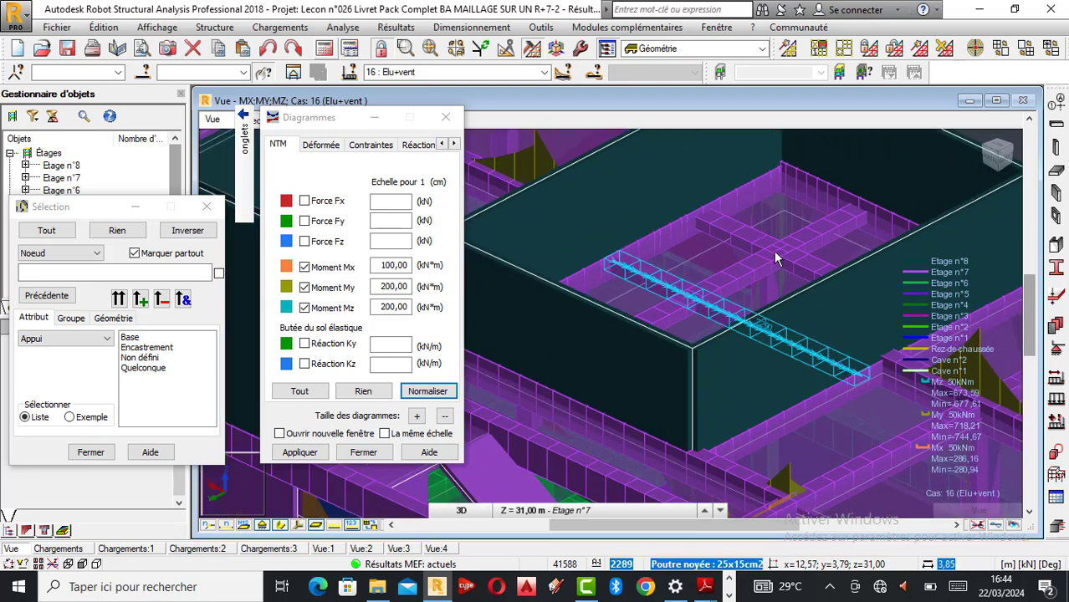
scroll(773, 251, "up", 1)
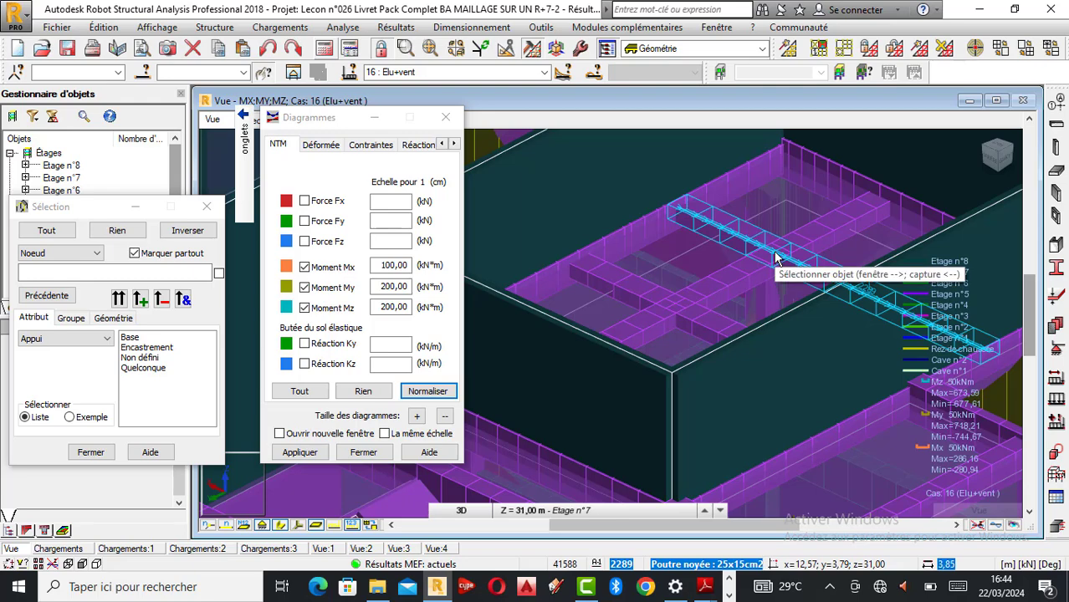
scroll(650, 322, "down", 2)
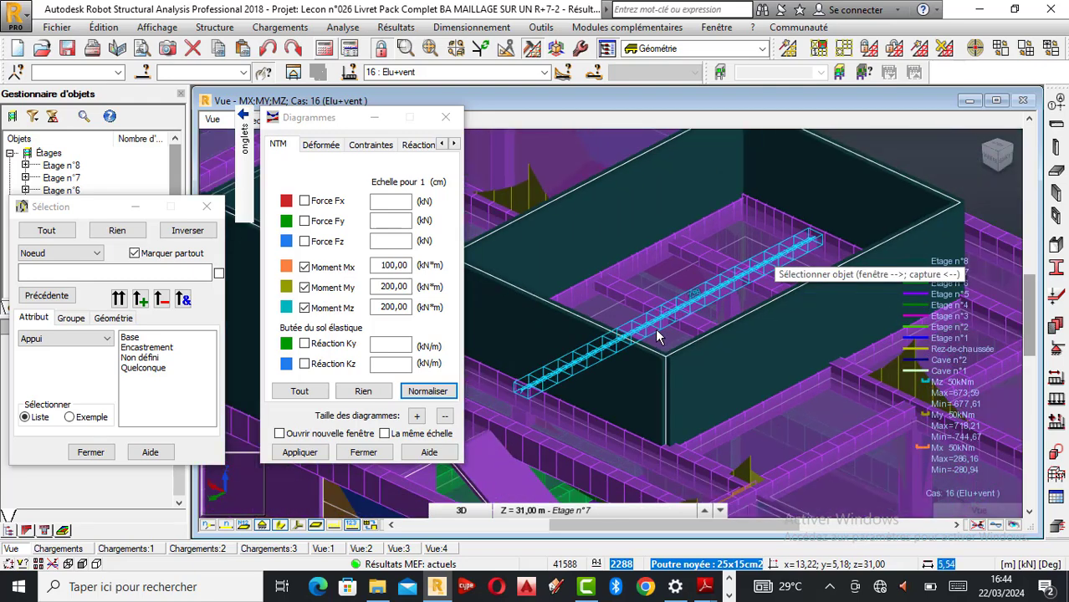
scroll(658, 336, "down", 2)
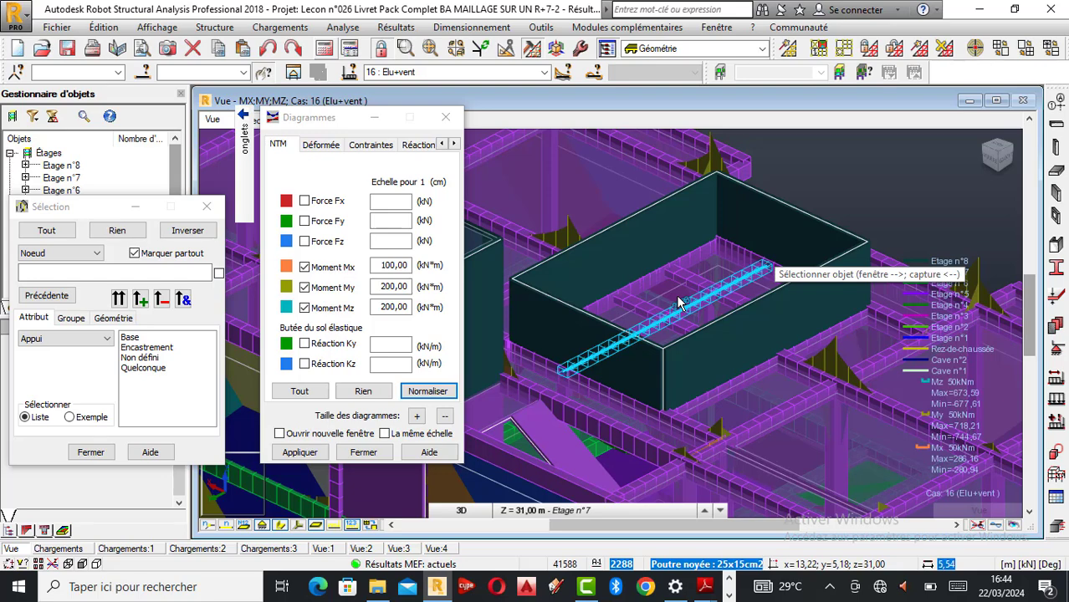
scroll(679, 303, "down", 1)
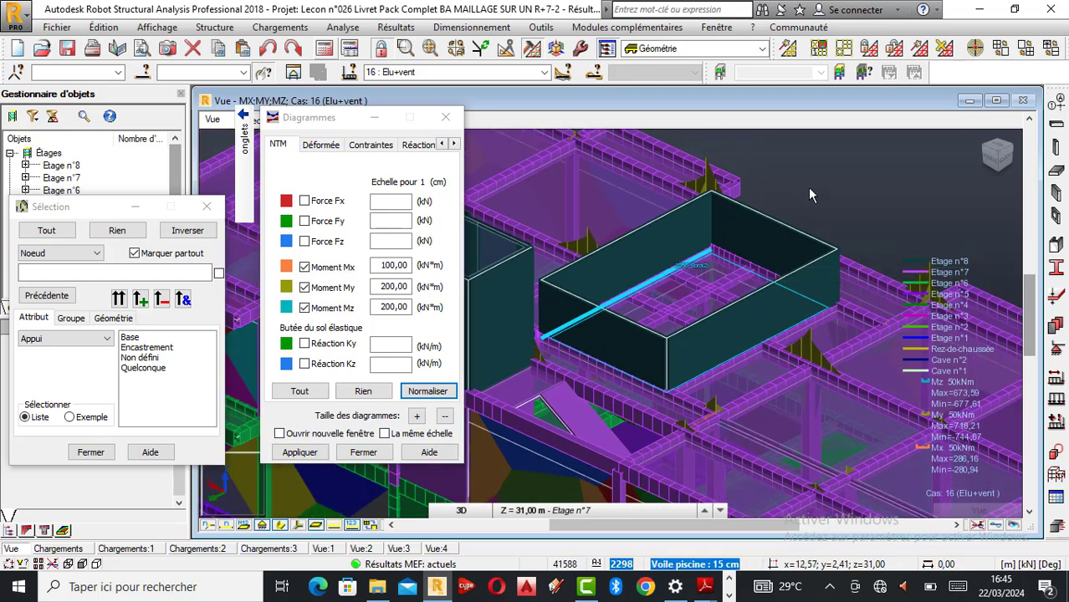
right_click(833, 189)
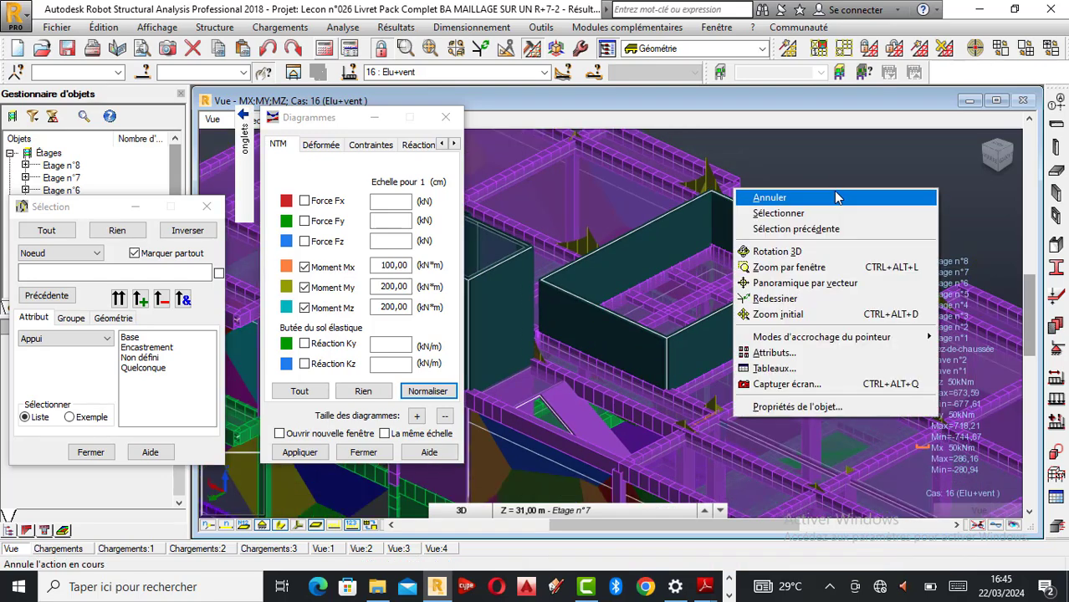
left_click(769, 252)
left_click_drag(794, 262, 608, 342)
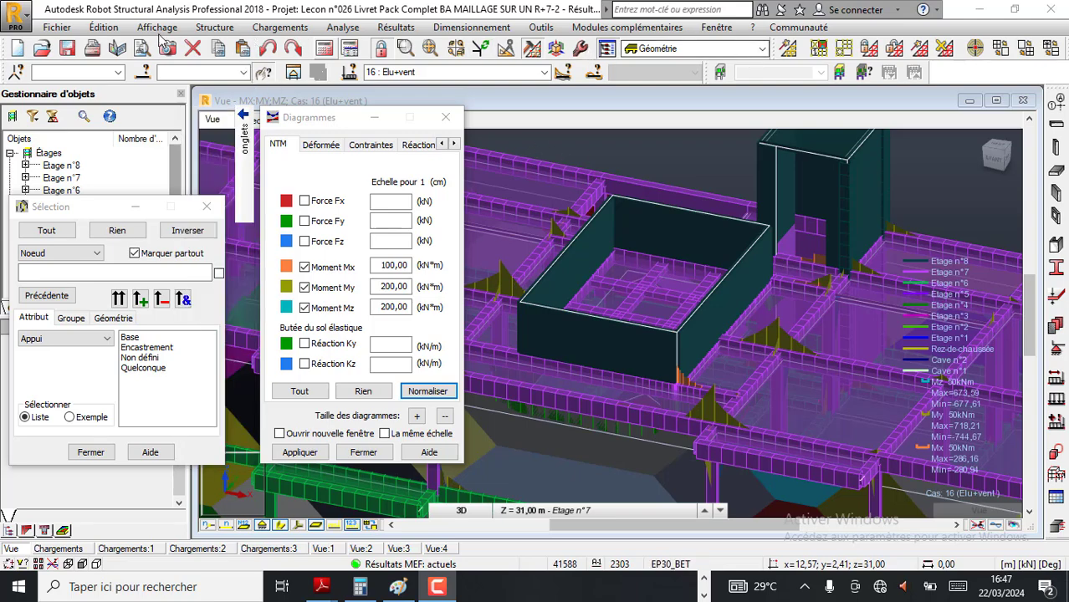
- Open the special selection by colour and set the object type to Panneau, with panels filtered by thickness (Epaisseur)
left_click(104, 27)
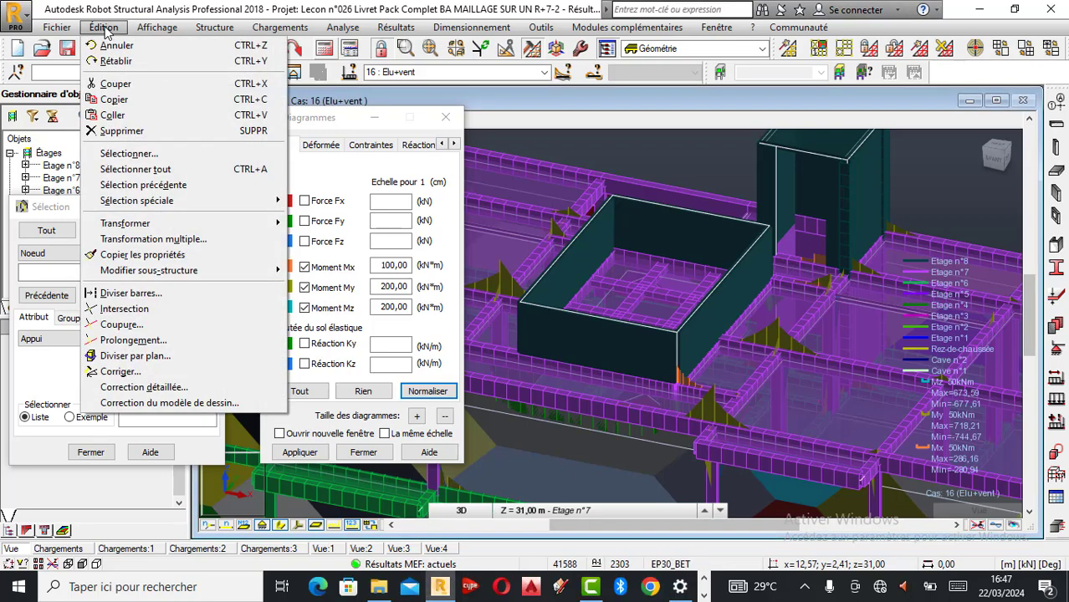
mouse_move(144, 199)
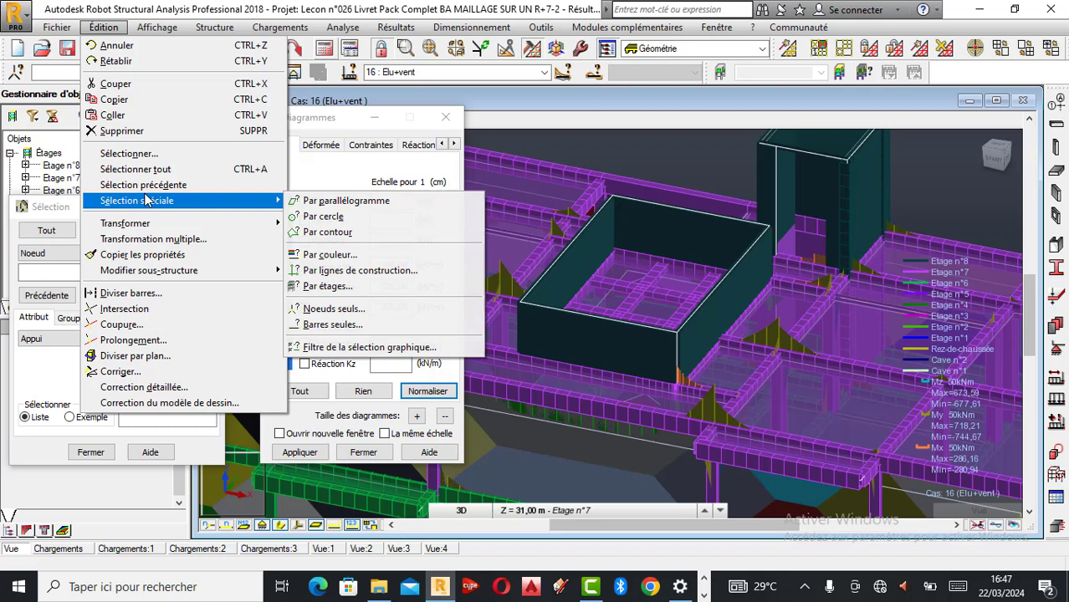
left_click(363, 255)
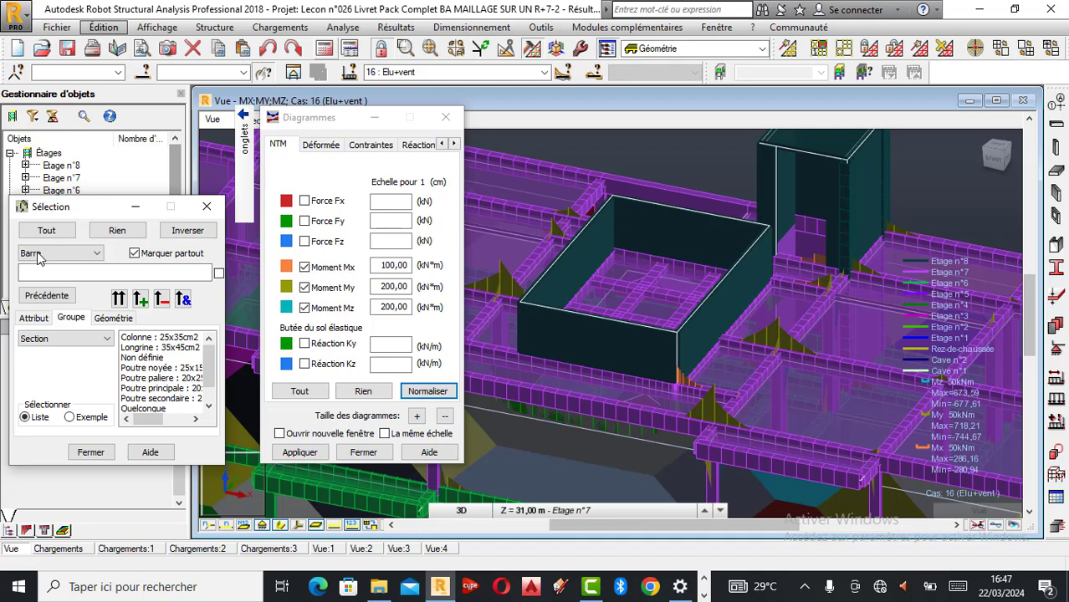
left_click(96, 257)
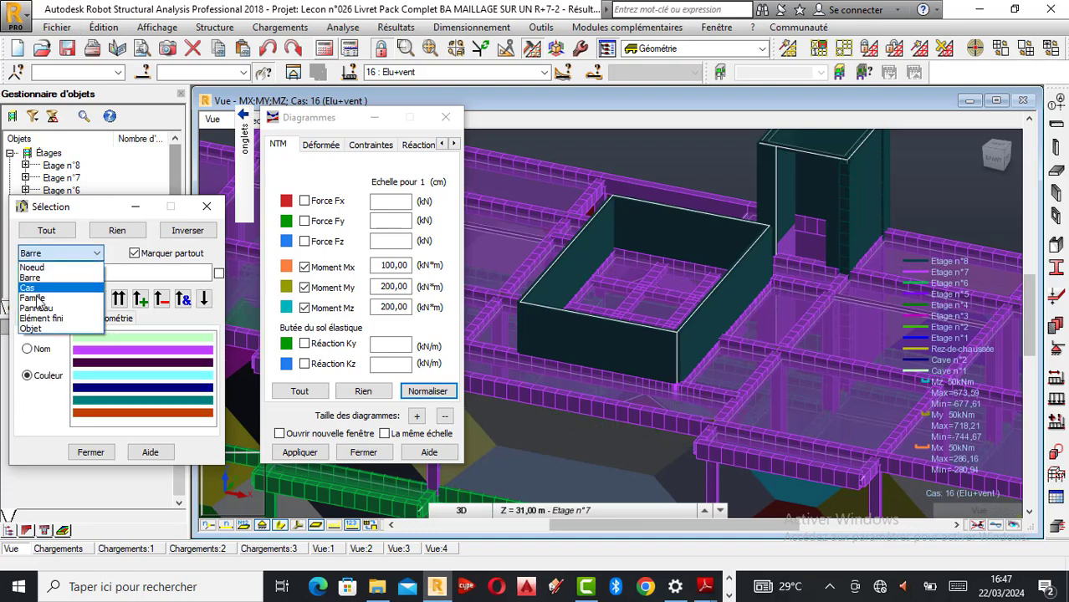
left_click(39, 320)
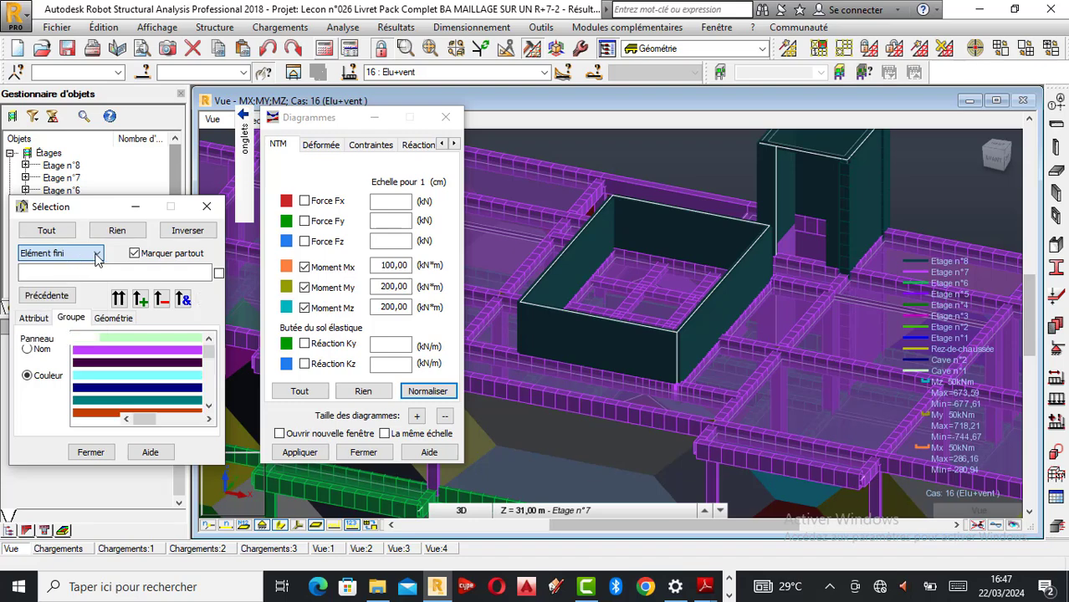
left_click(98, 258)
left_click(40, 314)
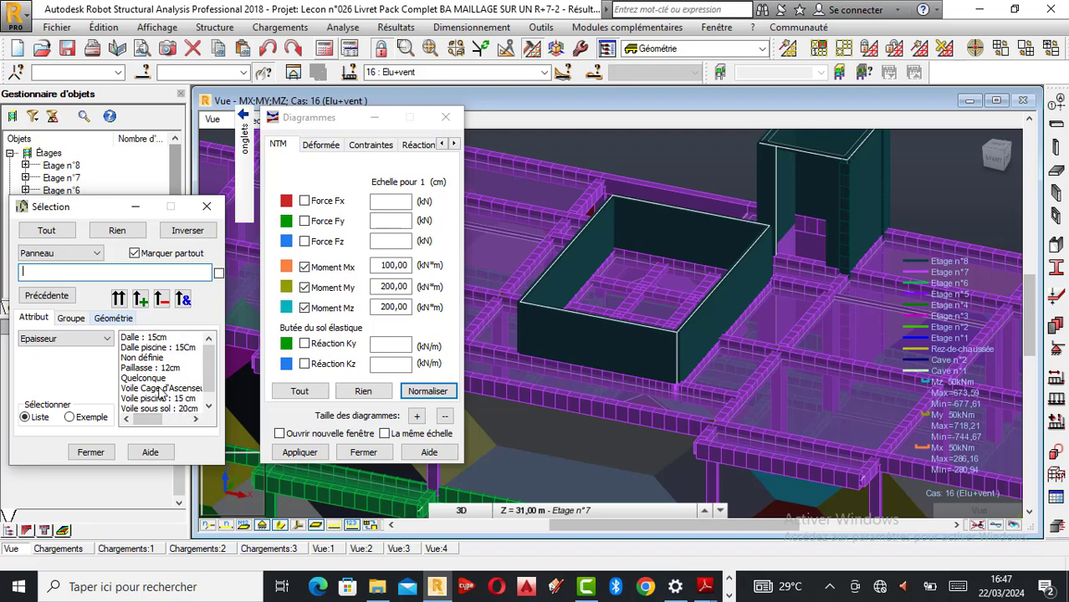
- Add all panels with the thickness "Voile piscine : 15 cm" to the selection
left_click(152, 389)
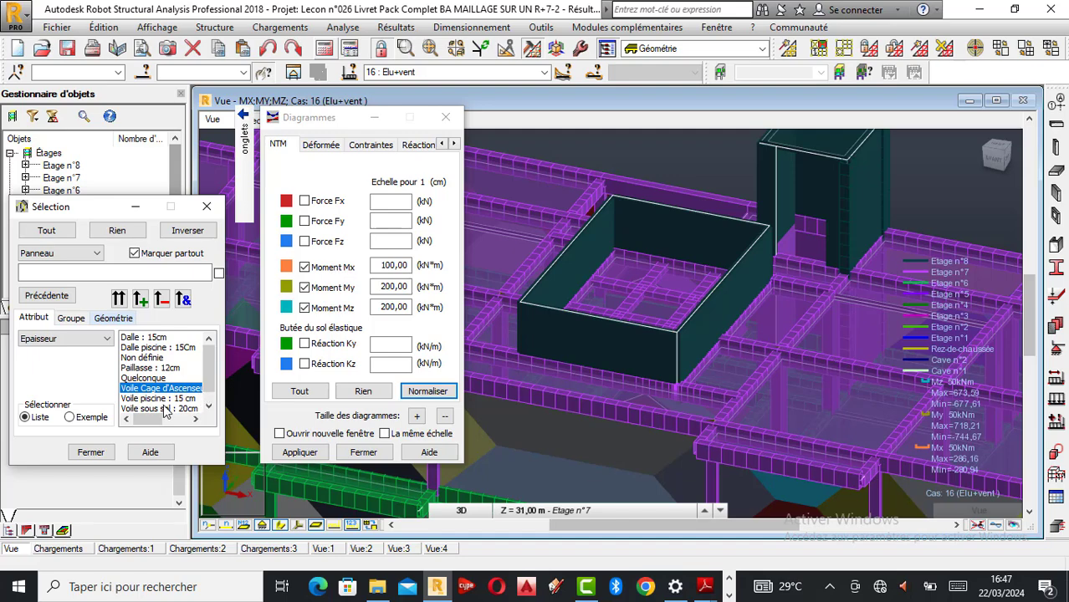
left_click(157, 409)
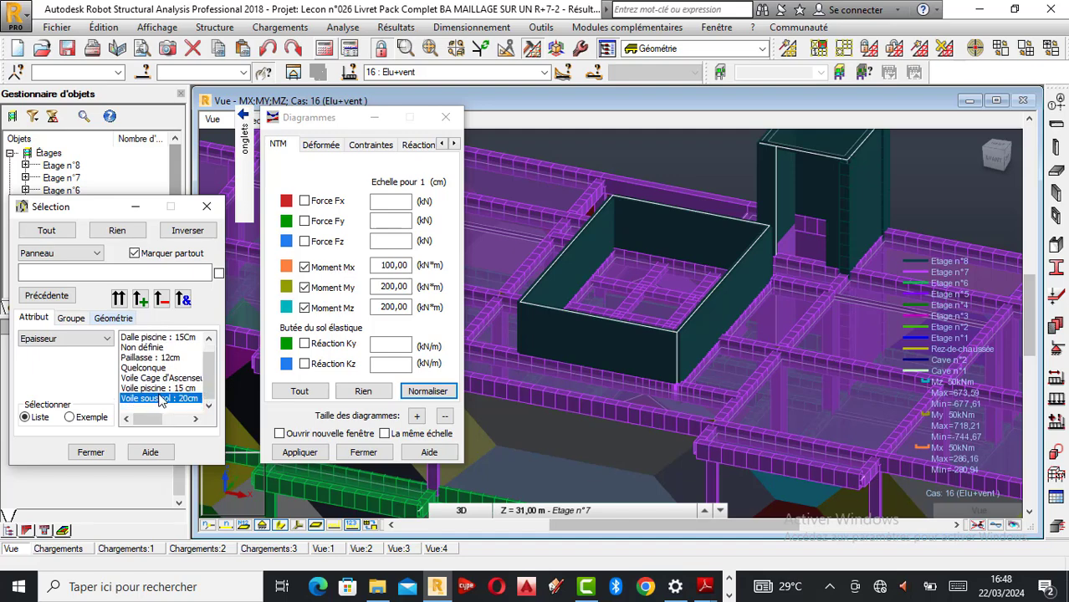
left_click(159, 388)
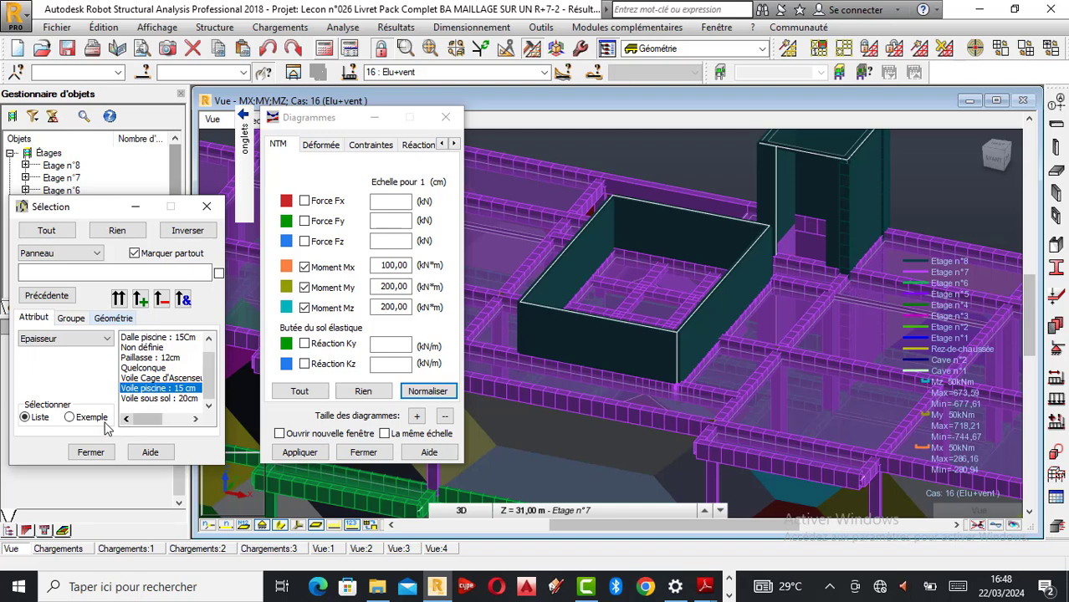
left_click(143, 304)
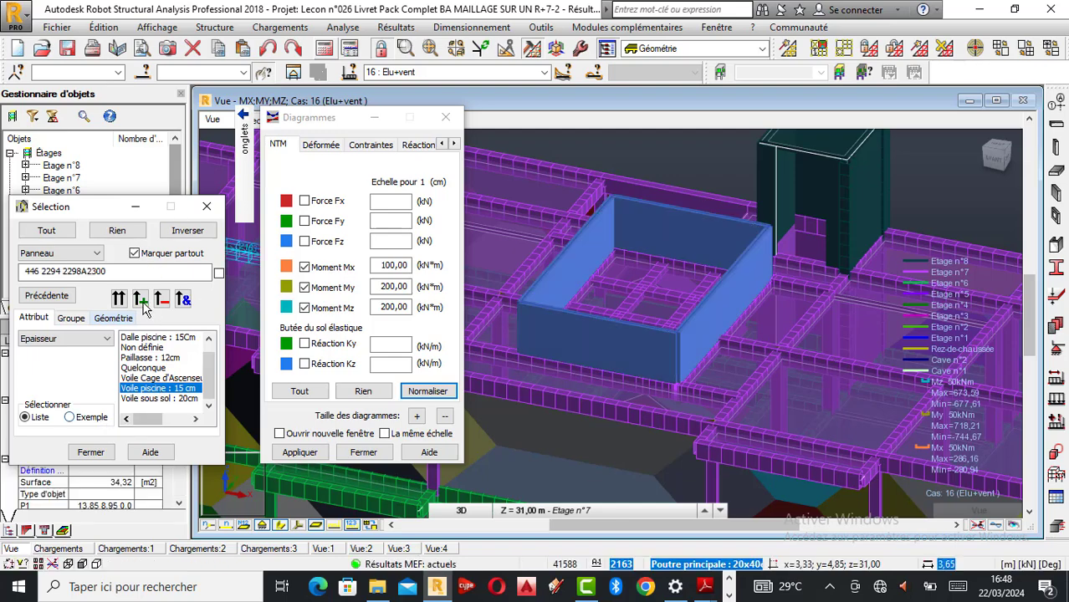
- Add the panels with the thickness "Dalle piscine : 15Cm" to the selection
scroll(552, 265, "up", 2)
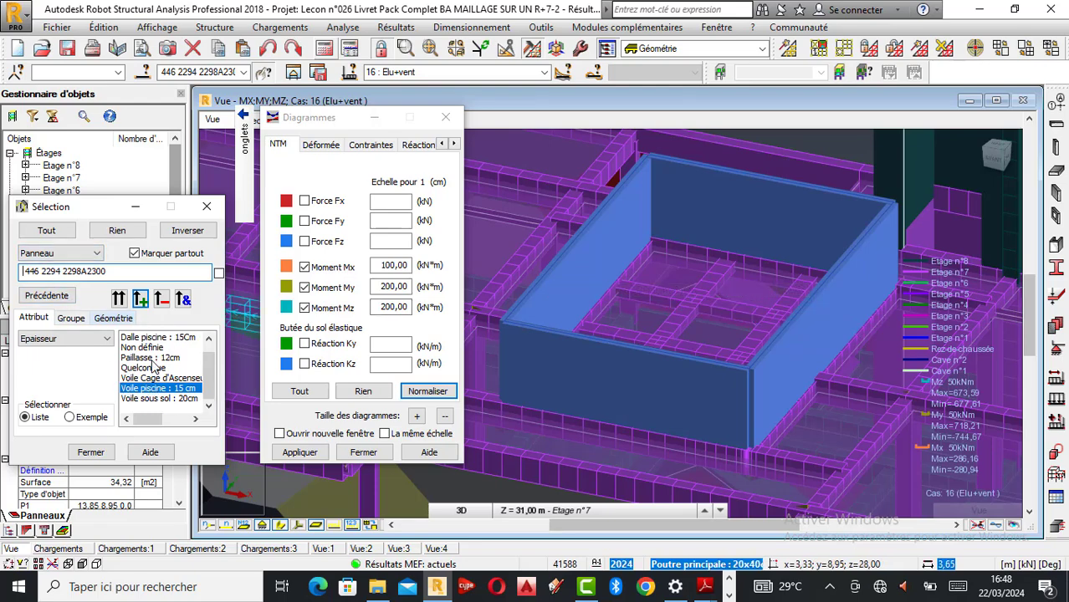
scroll(157, 373, "up", 1)
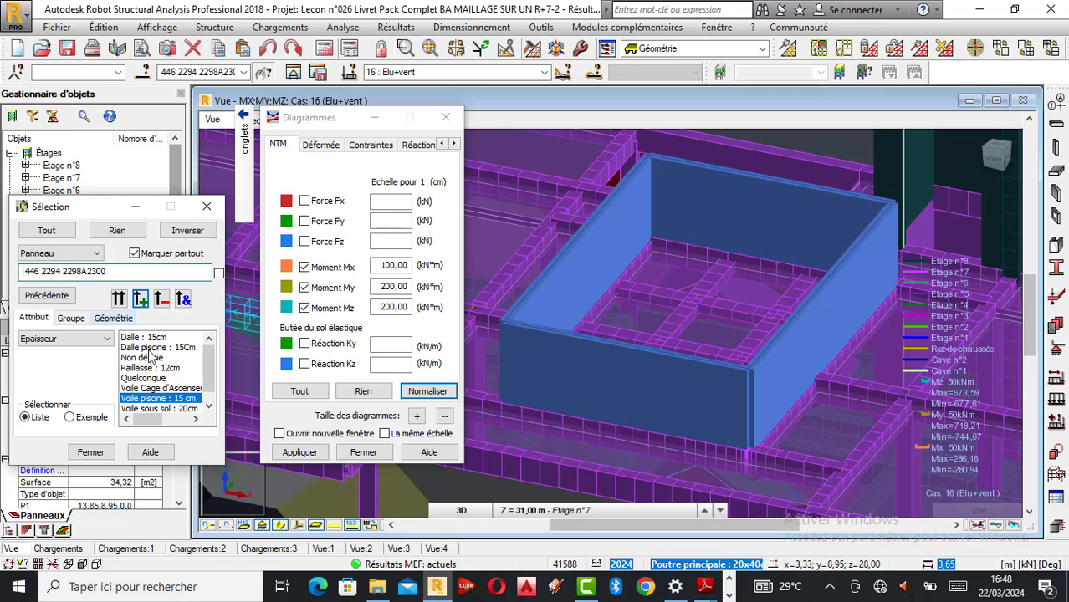
left_click(151, 347)
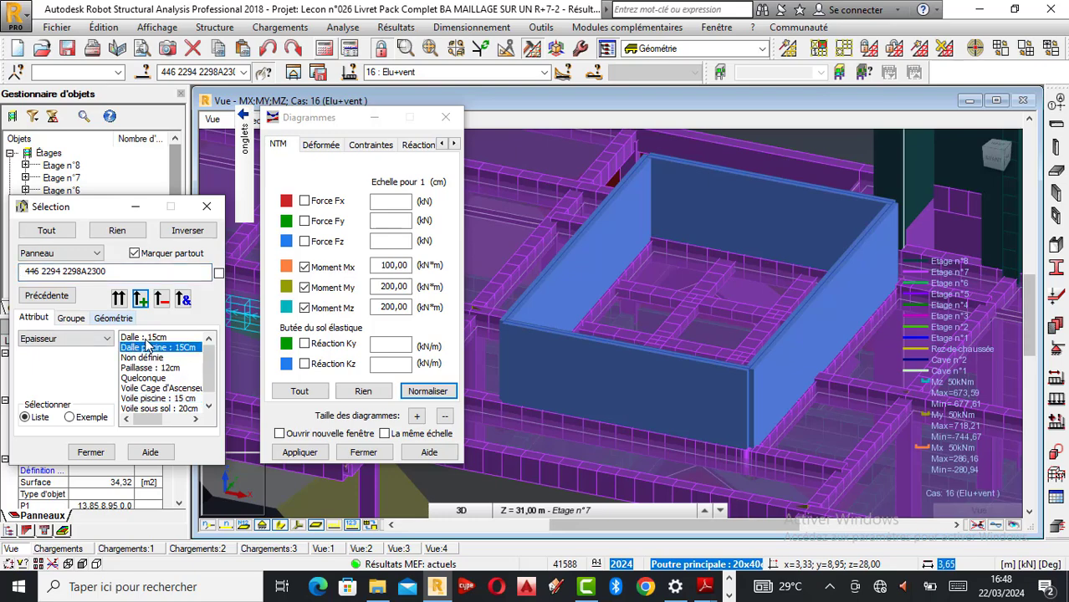
left_click(140, 299)
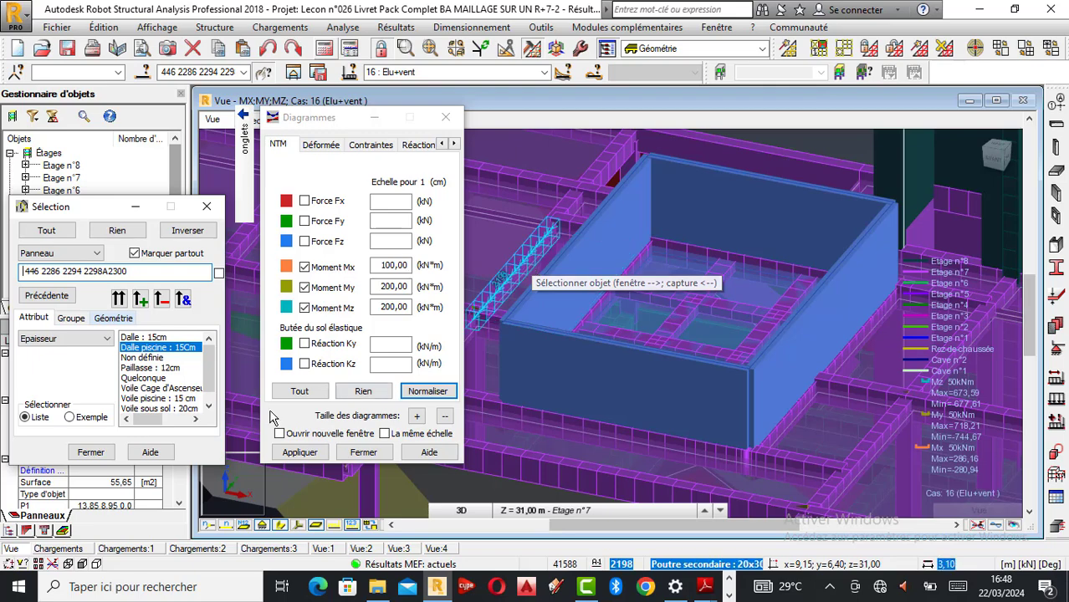
- Switch the selection's object type to Barre and add all bars with the section "Poutre noyée : 25x15cm2"
left_click(59, 254)
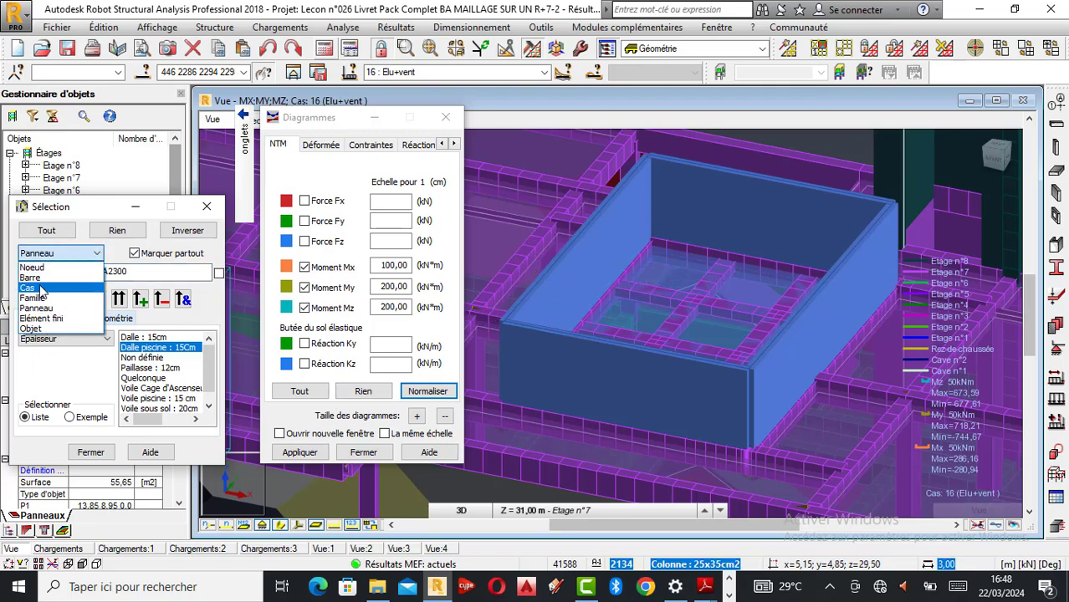
left_click(44, 277)
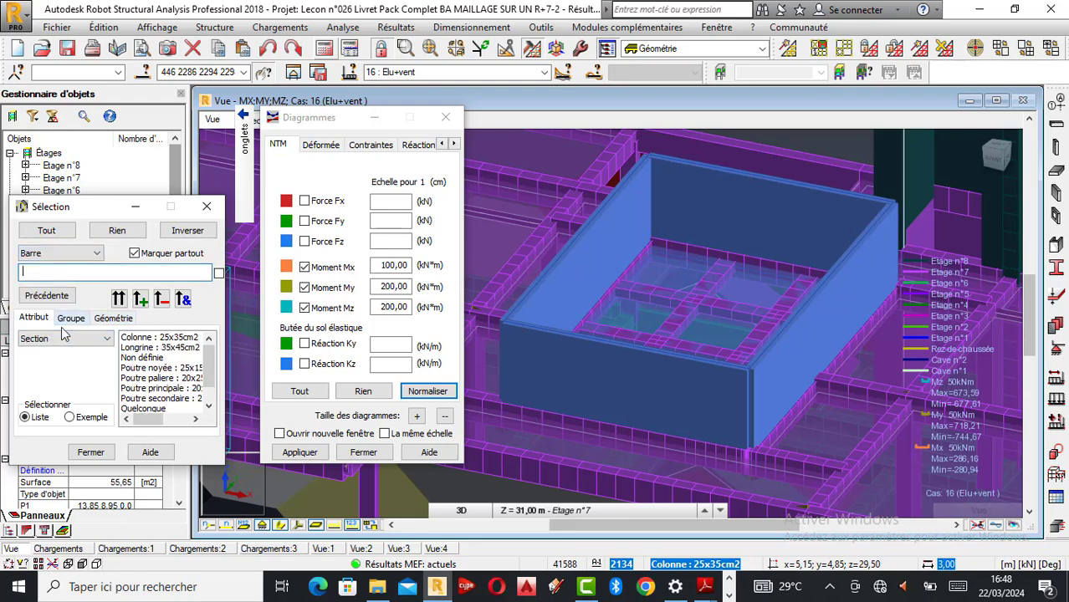
left_click(156, 368)
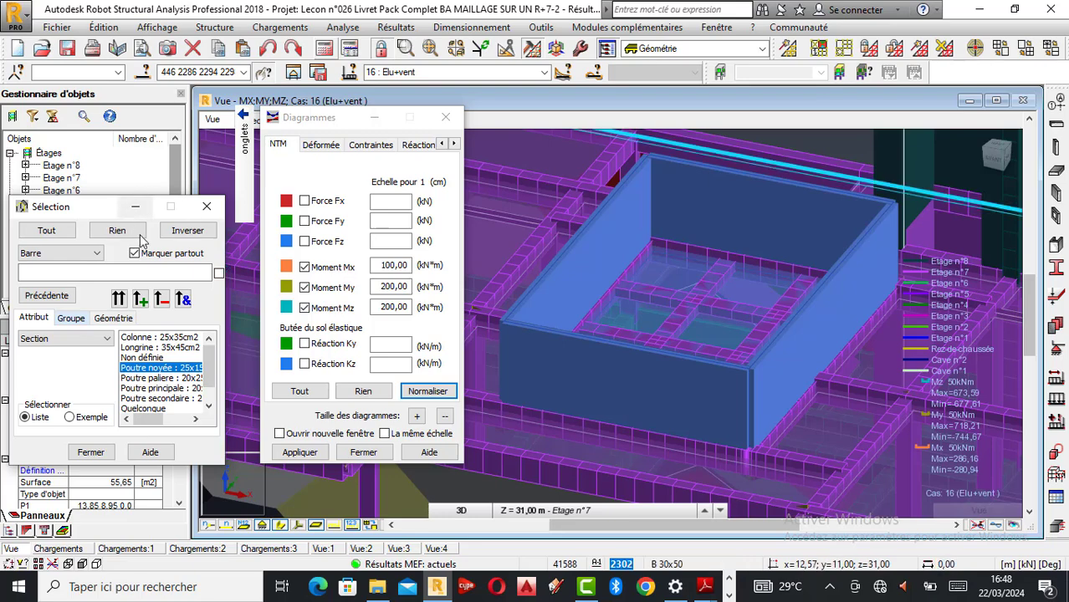
left_click(143, 301)
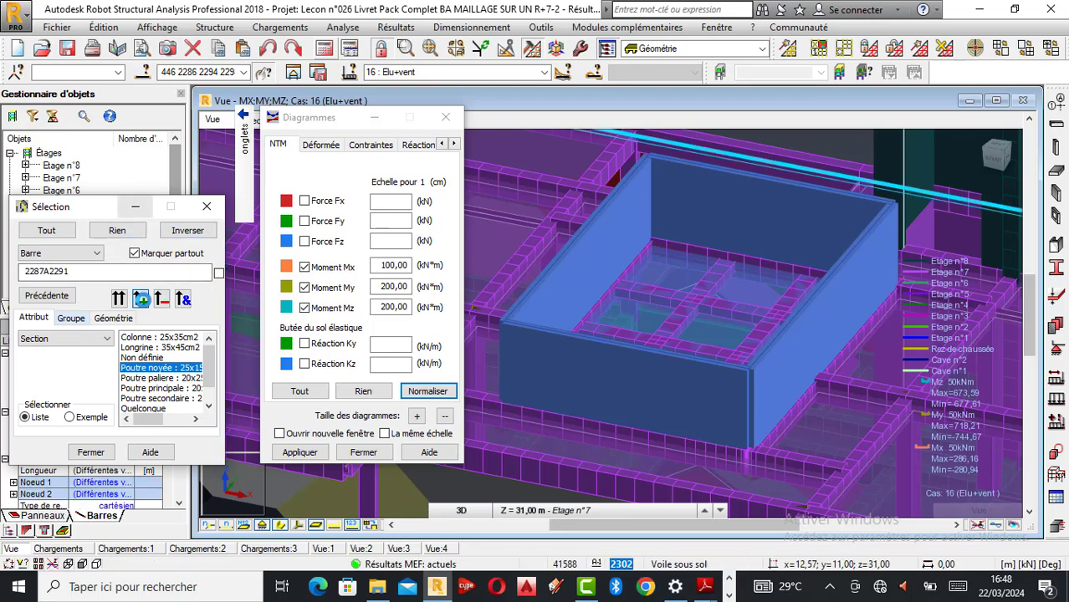
- Isolate the selected pool panels and embedded beams in a new maximized view, and dismiss the Diagrammes dialog
left_click(293, 72)
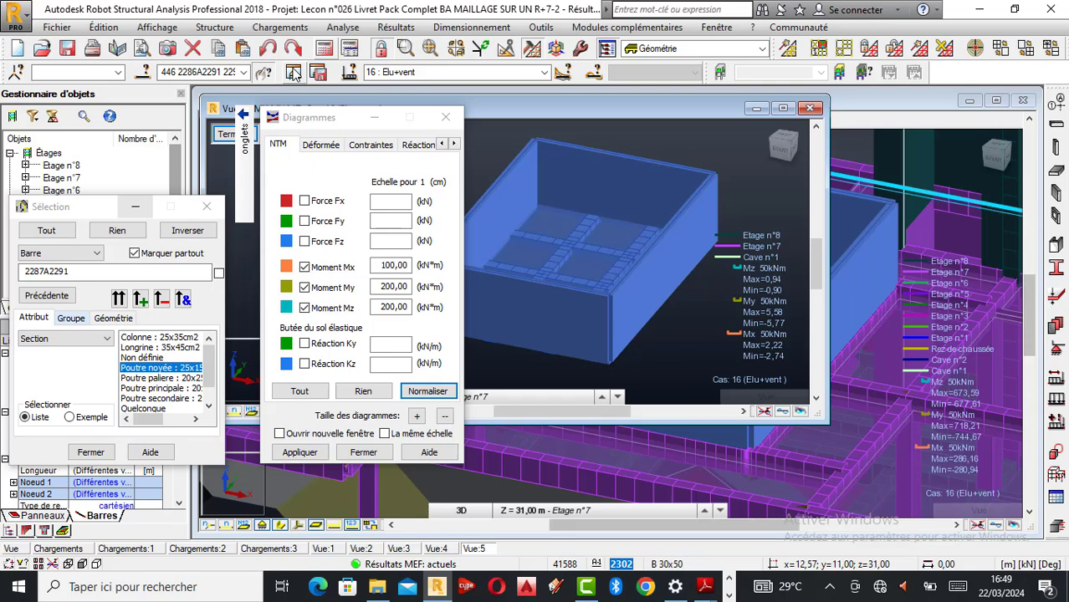
left_click(446, 118)
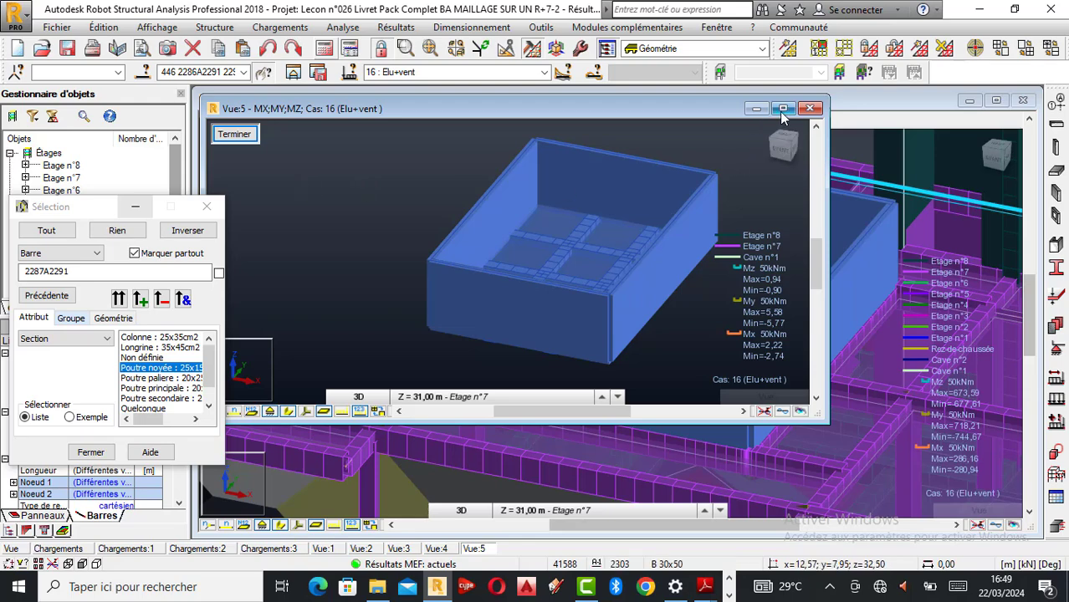
left_click(780, 110)
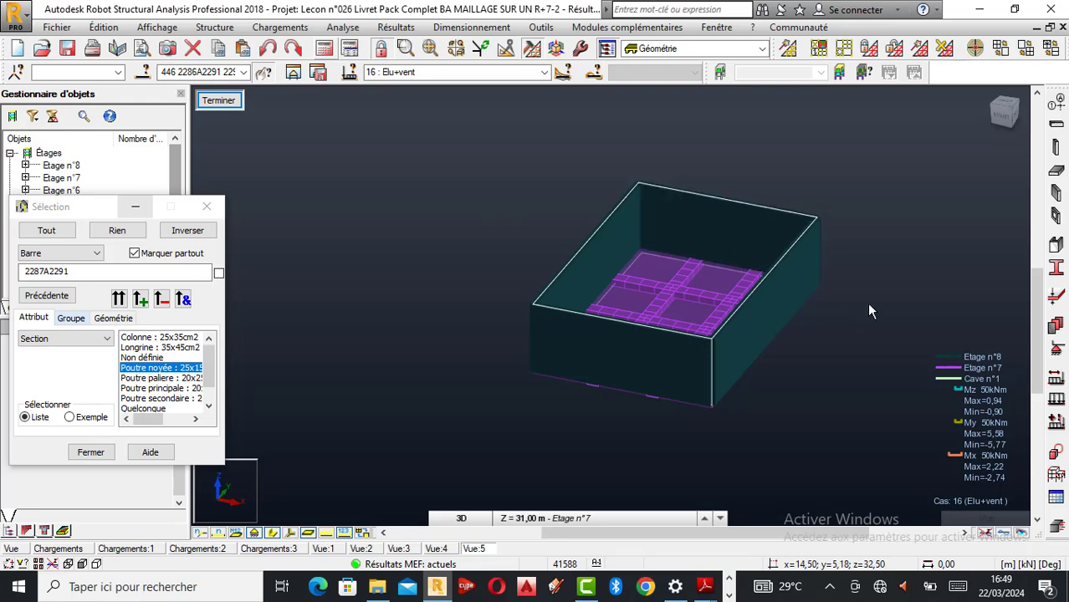
- Inspect the isolated pool walls, floor slab and embedded beams from several angles using 3D rotation
right_click(741, 183)
left_click(781, 246)
left_click_drag(812, 280, 627, 268)
left_click_drag(363, 219, 450, 284)
left_click_drag(556, 302, 637, 254)
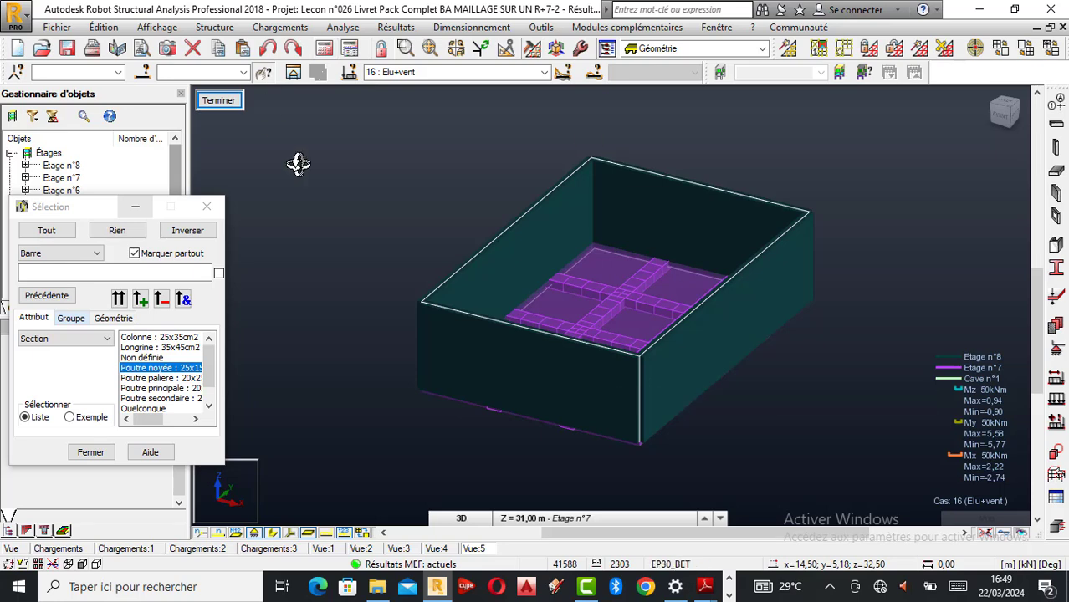
- Open the panel maps (Cartographies - panneaux) and display the yy moments (Moments - M) on the pool panels
left_click(398, 27)
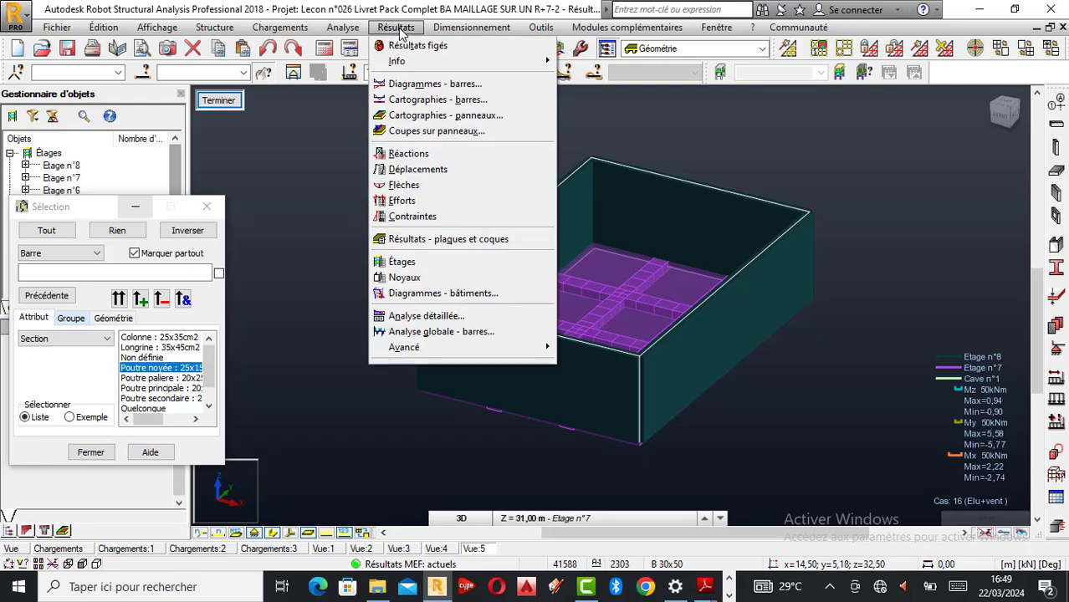
left_click(452, 118)
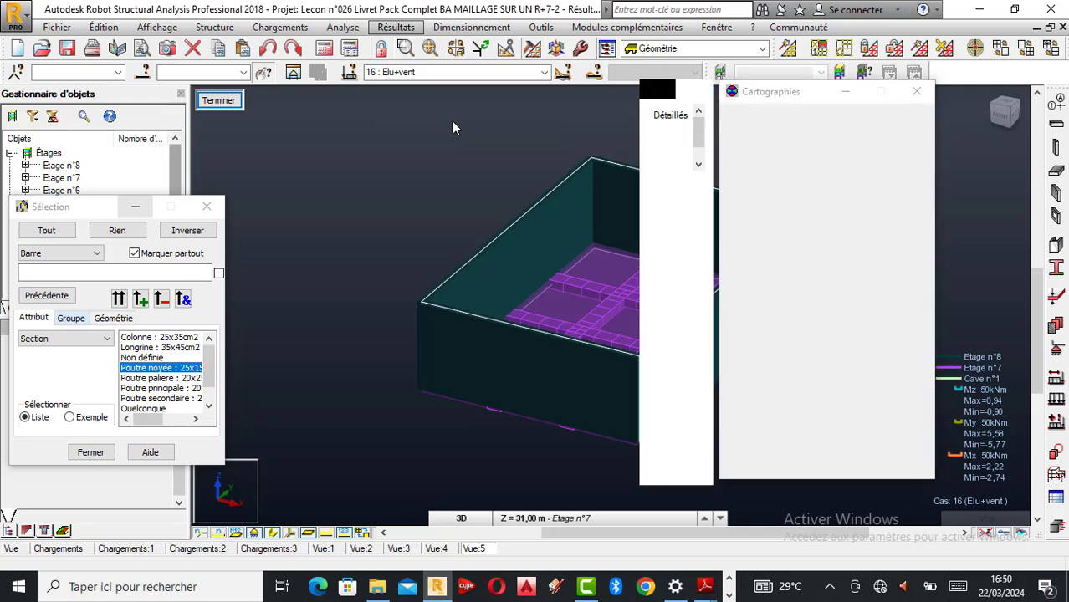
middle_click_drag(436, 260, 575, 251, "shift")
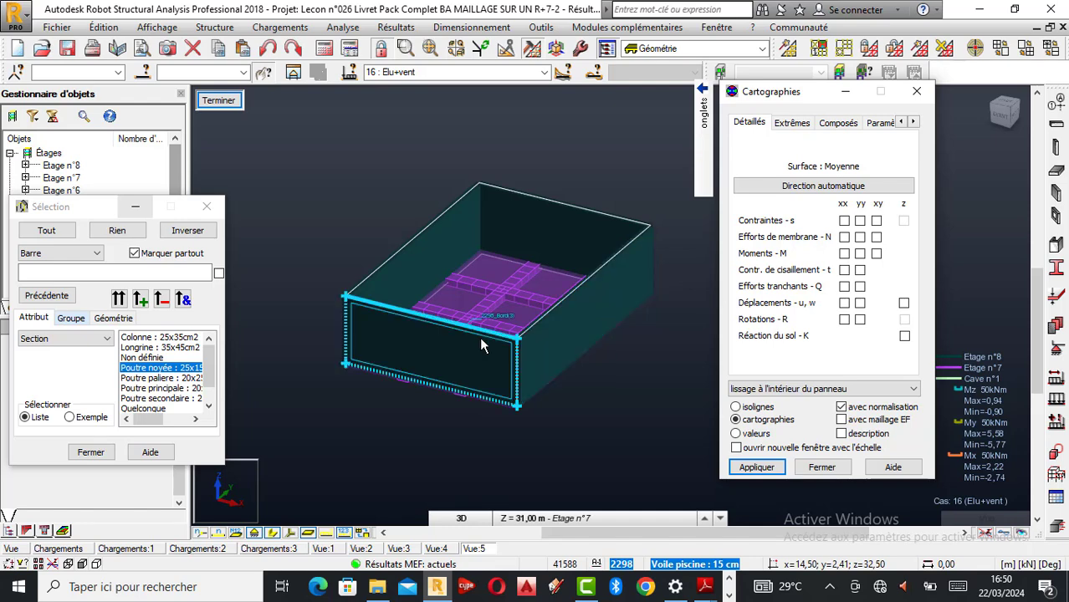
scroll(482, 338, "up", 1)
scroll(423, 393, "down", 1)
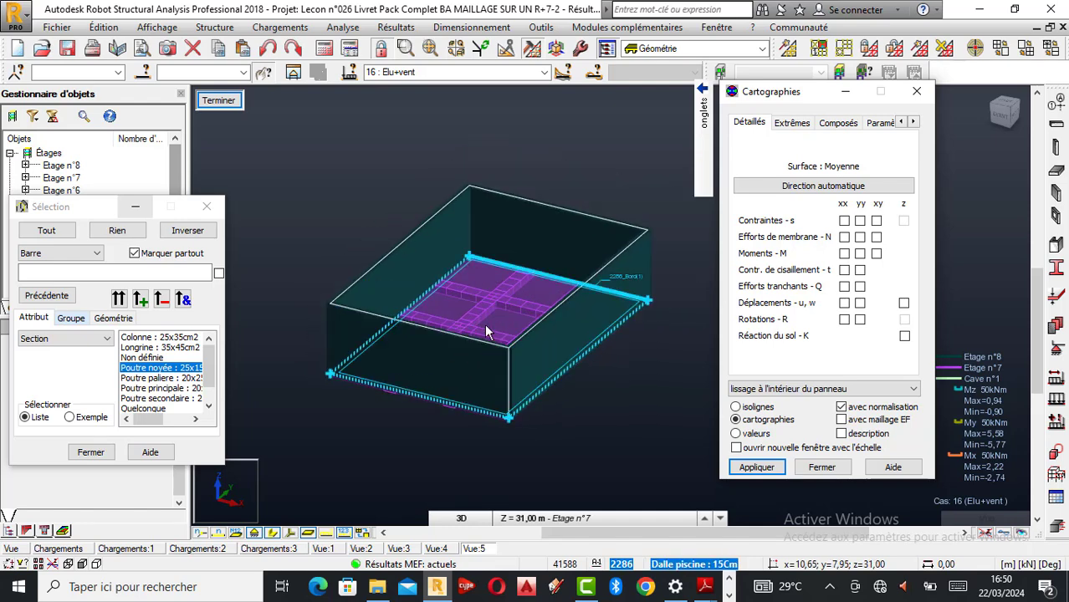
scroll(466, 327, "up", 1)
scroll(467, 333, "down", 1)
scroll(514, 298, "up", 1)
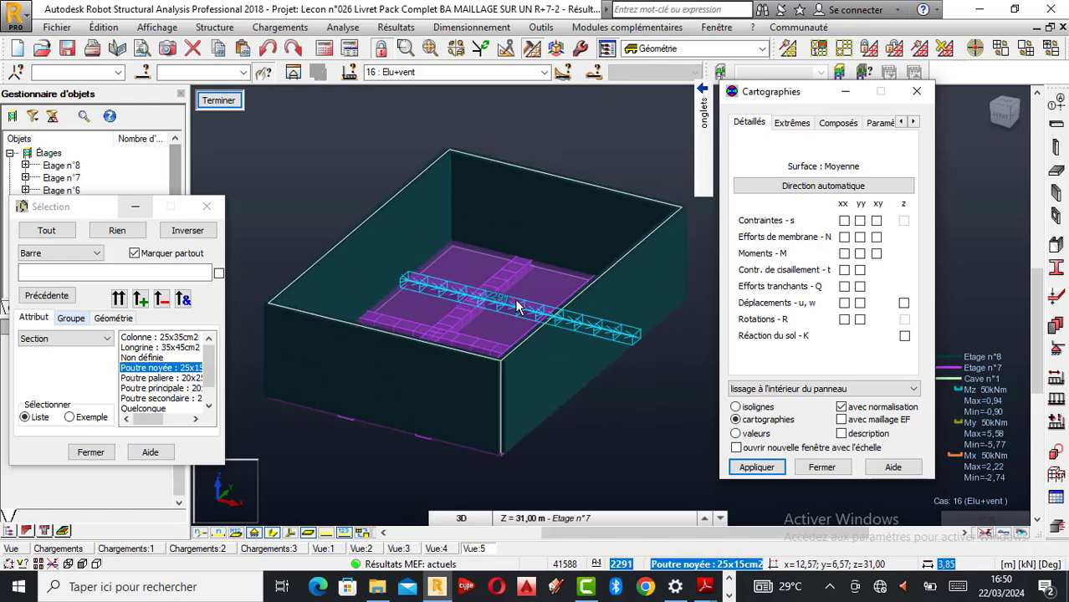
scroll(459, 312, "down", 1)
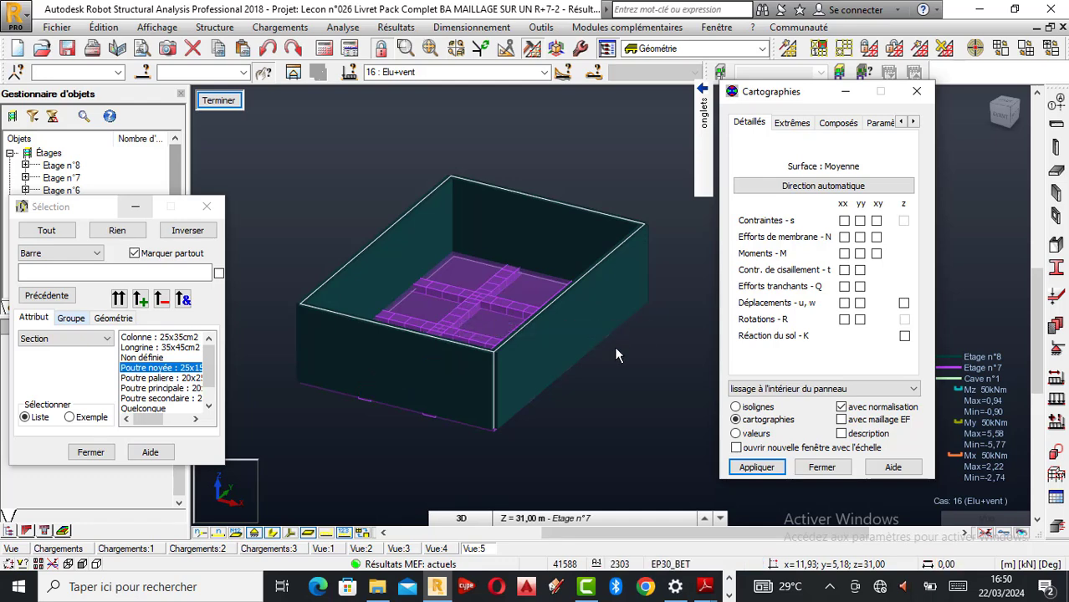
left_click(861, 254)
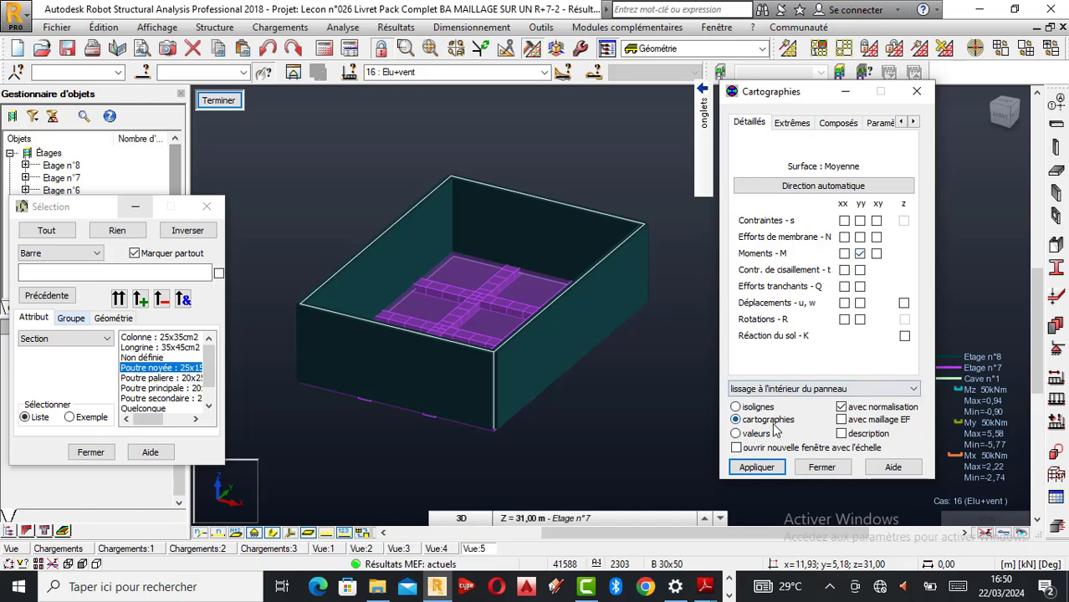
left_click(763, 474)
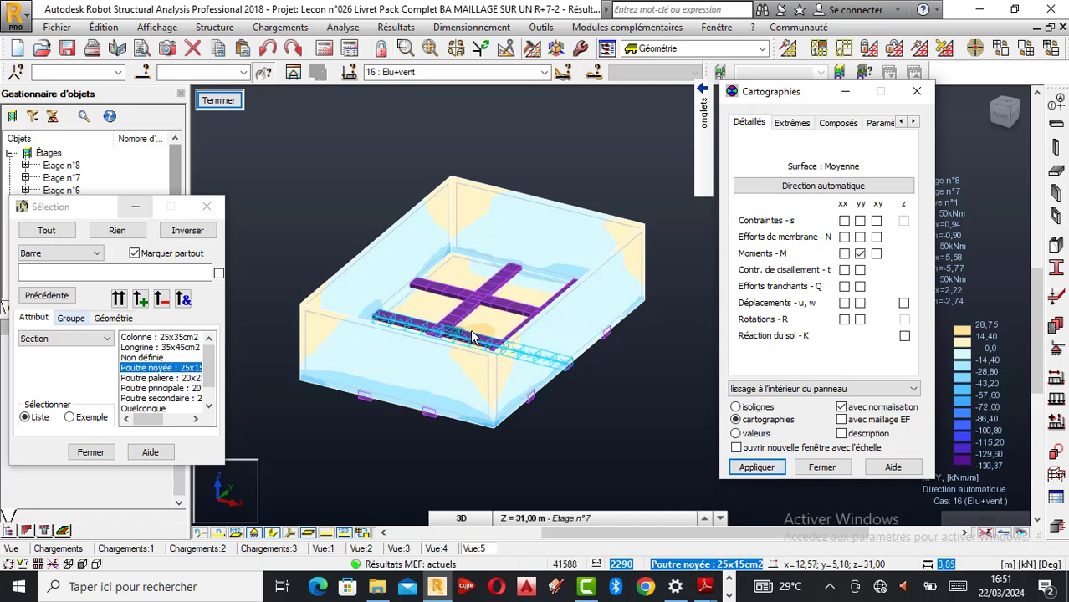
- Display the pool's yy moments as values, and return them to colour maps with the description option enabled
scroll(472, 337, "up", 2)
scroll(427, 343, "down", 2)
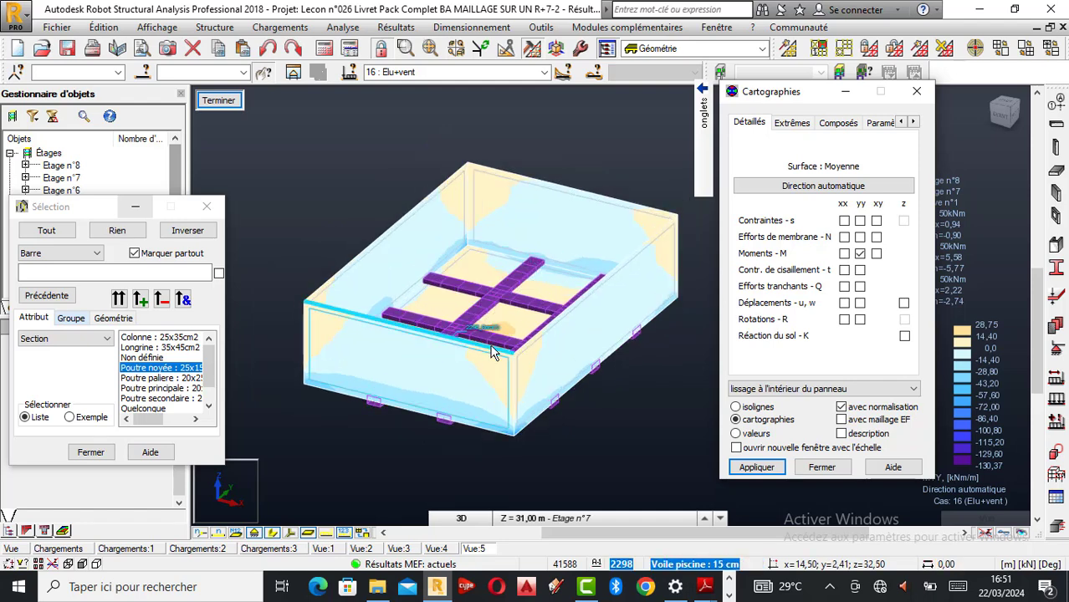
scroll(504, 326, "up", 1)
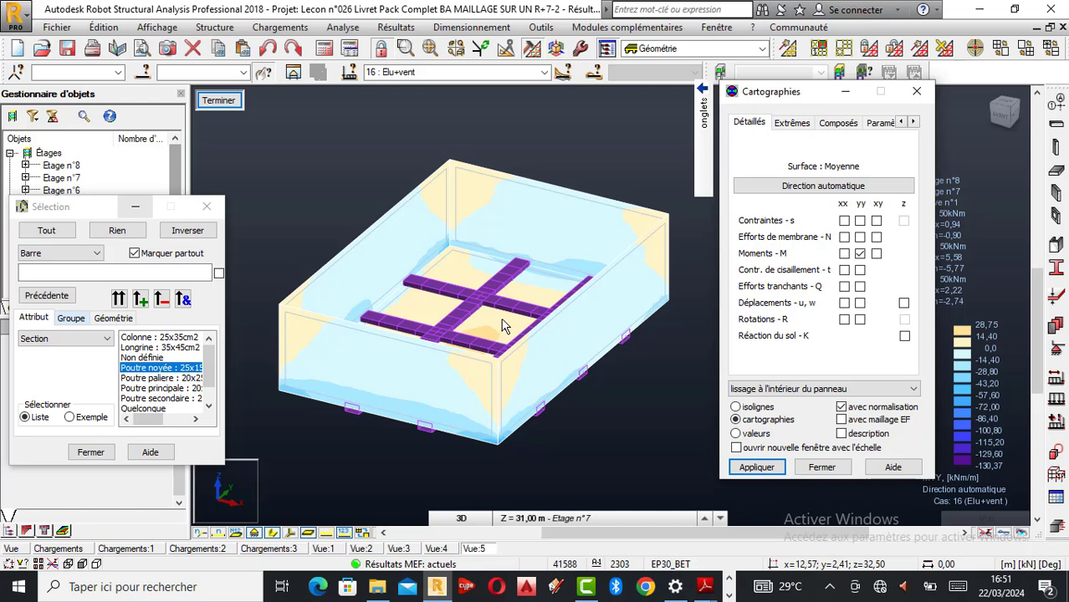
left_click(751, 434)
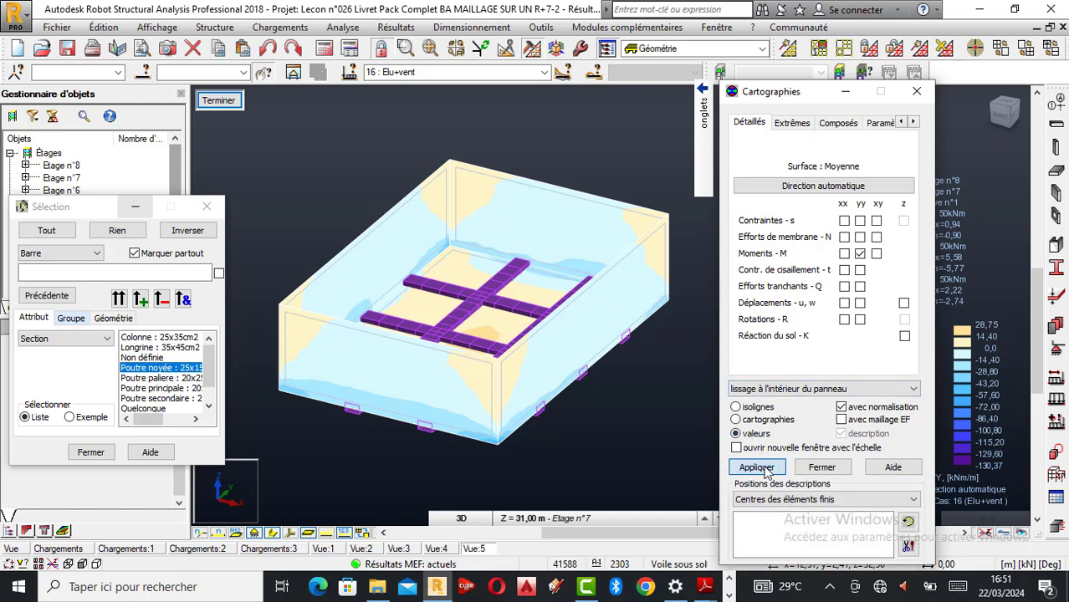
left_click(765, 471)
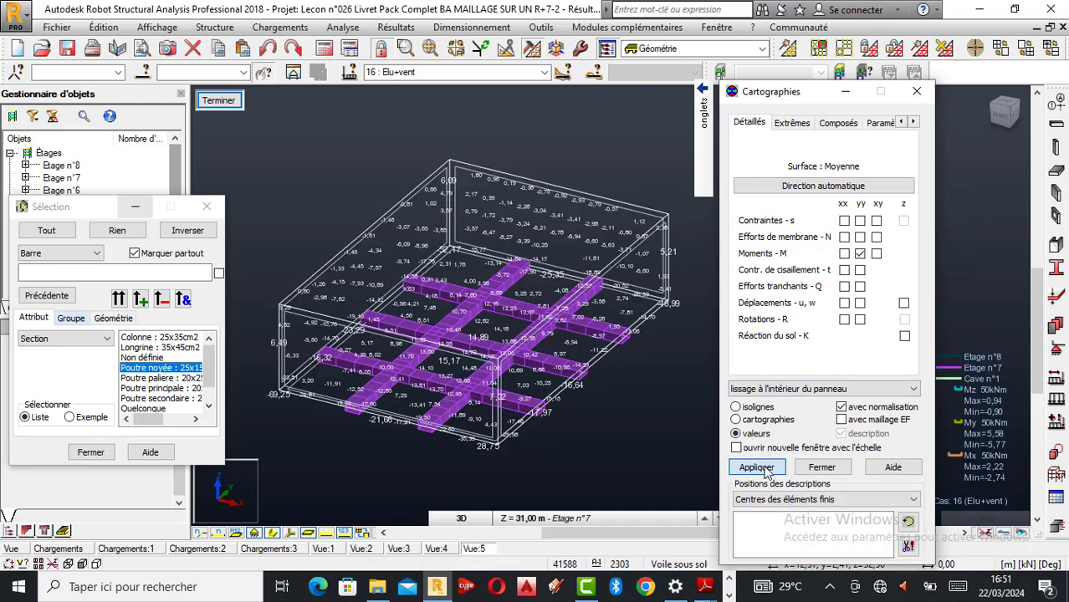
left_click(756, 419)
left_click(756, 468)
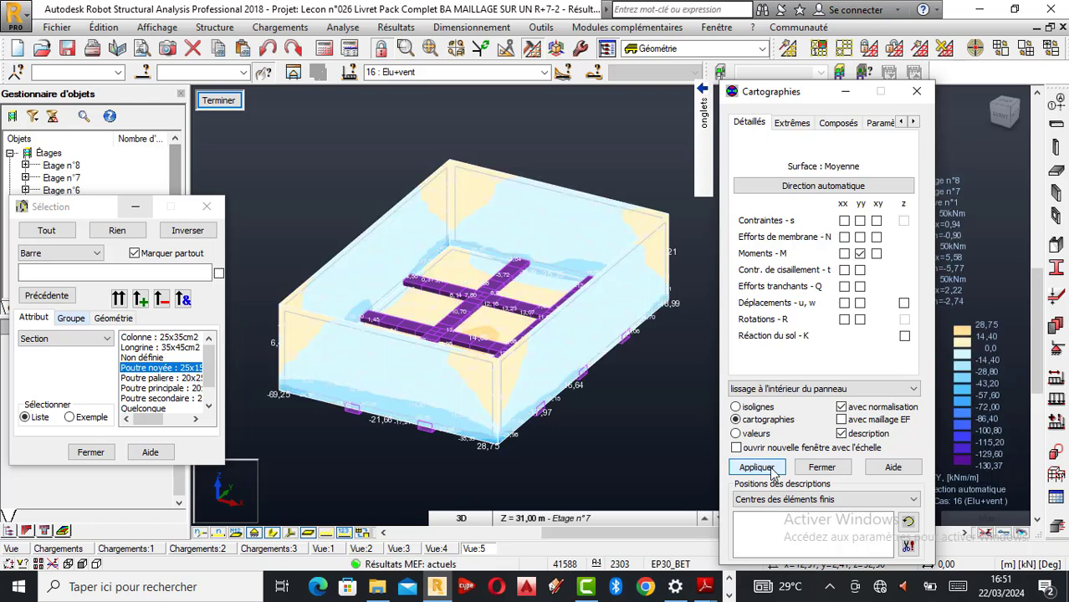
- Examine the labelled yy moment maps on the pool's floor slab and walls from several sides, including close up around the embedded beams
scroll(437, 405, "down", 2)
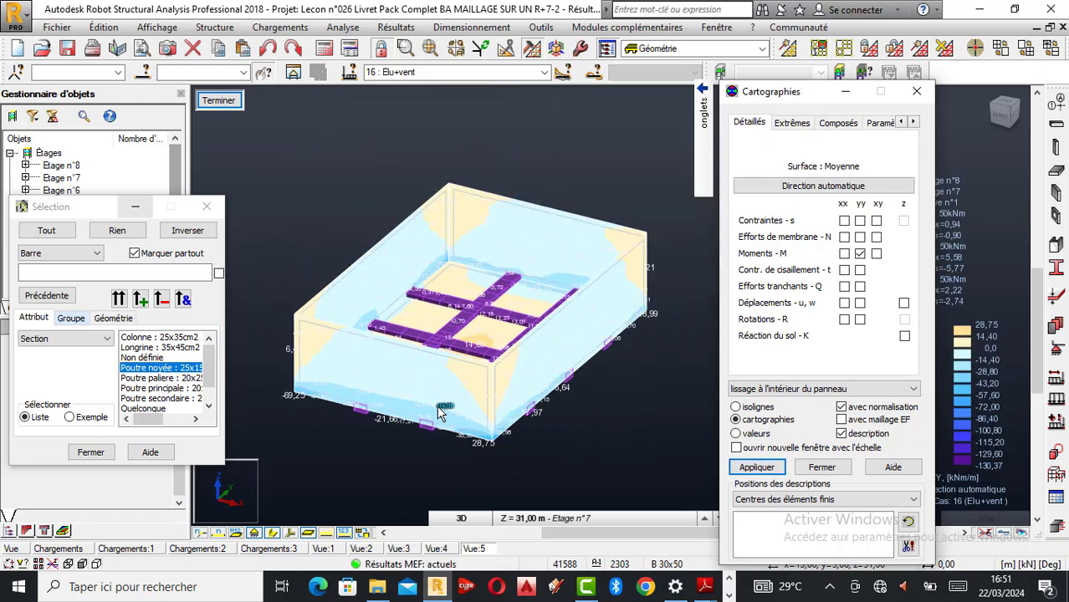
scroll(437, 406, "down", 1)
right_click(551, 299)
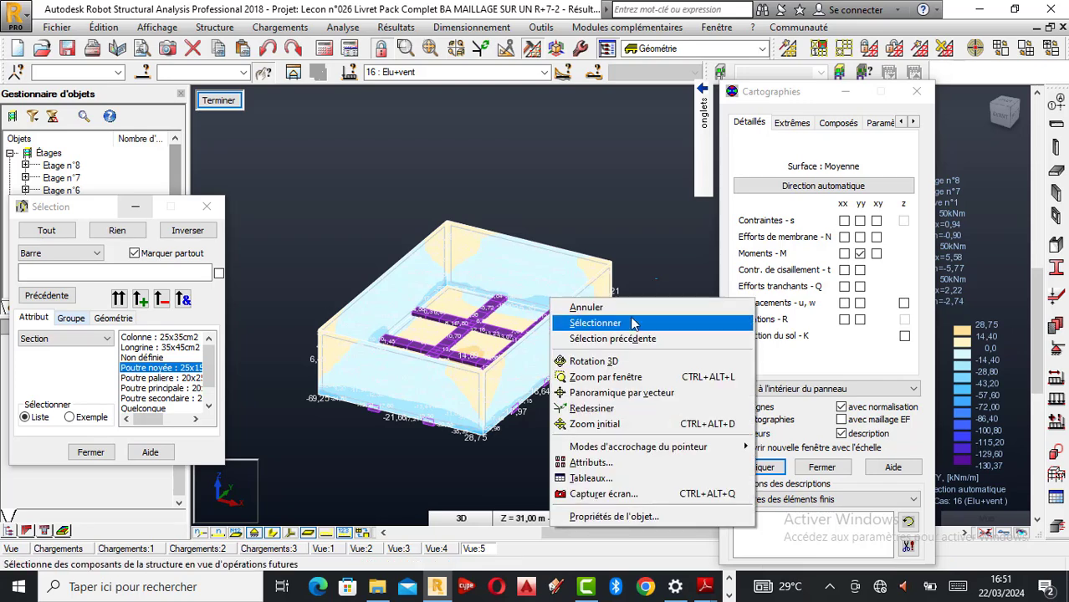
left_click(590, 360)
left_click_drag(615, 355, 584, 368)
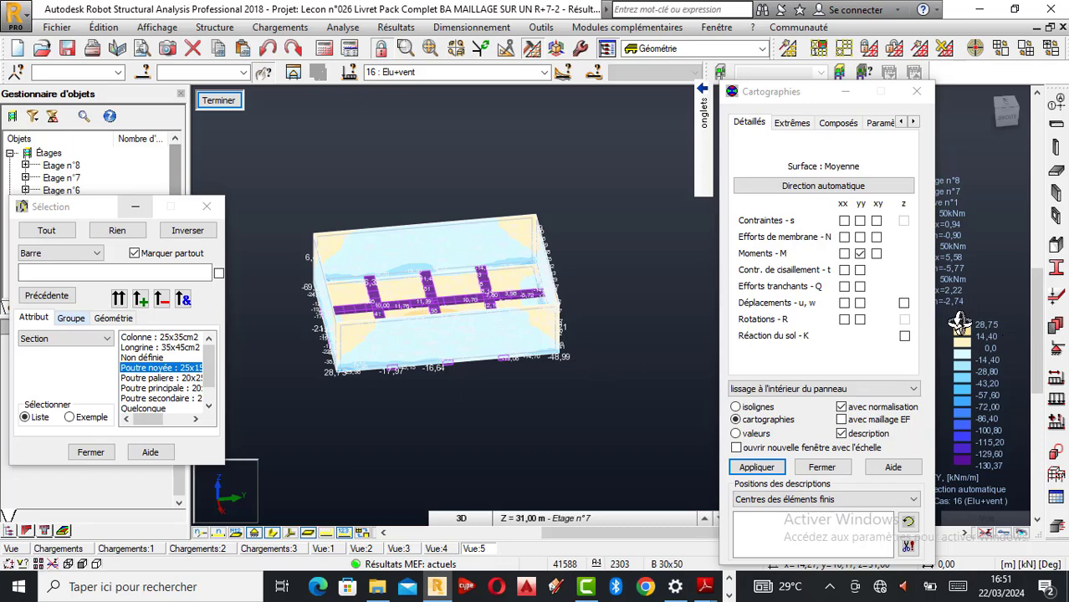
left_click_drag(562, 339, 490, 248)
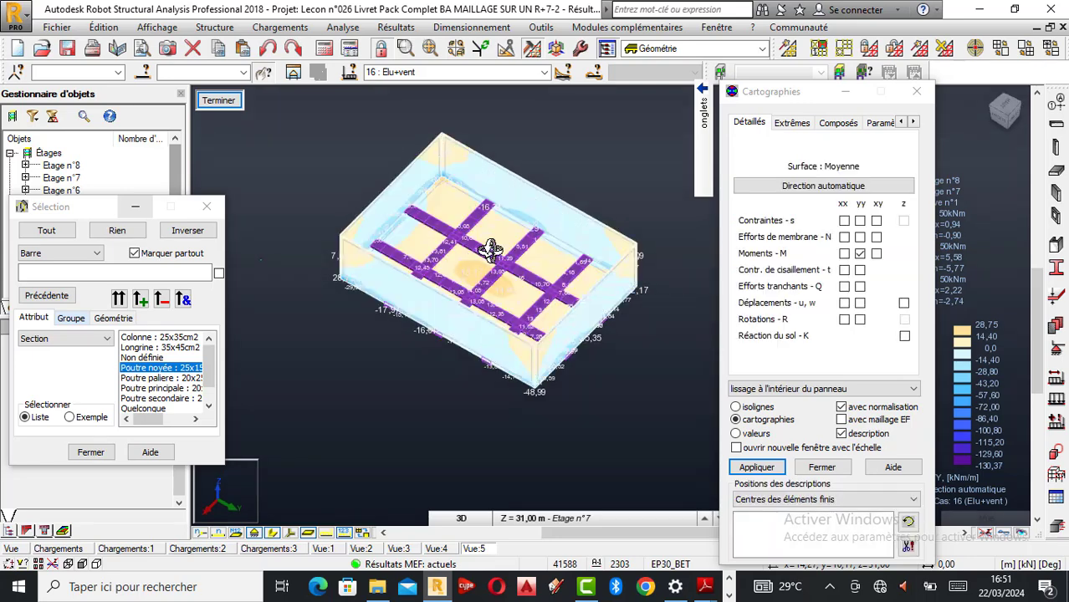
scroll(490, 252, "up", 3)
left_click_drag(424, 327, 437, 302)
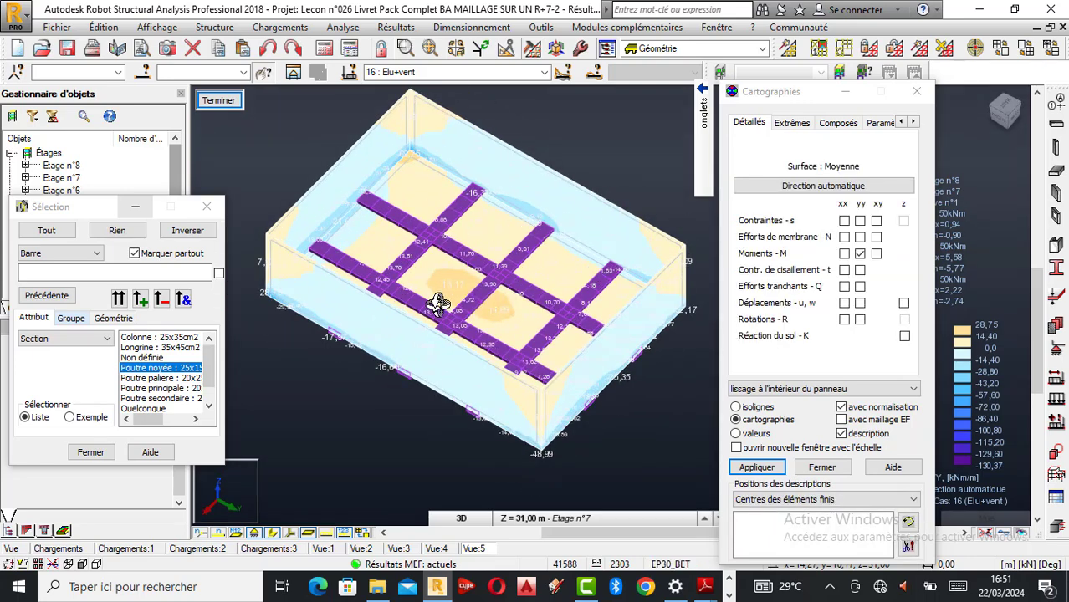
scroll(436, 303, "up", 5)
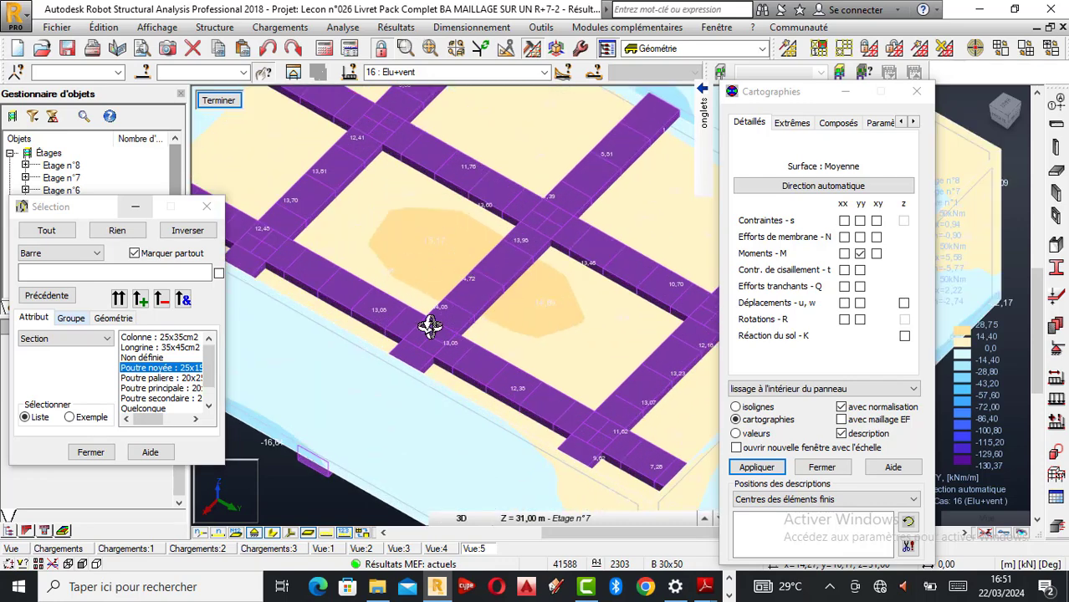
scroll(468, 304, "down", 5)
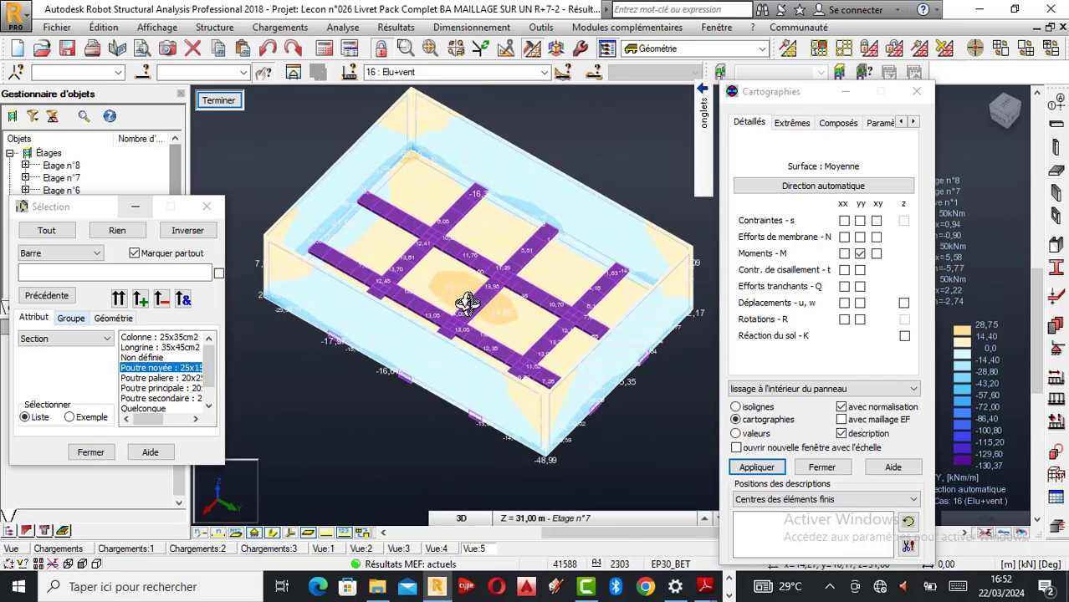
scroll(493, 311, "down", 2)
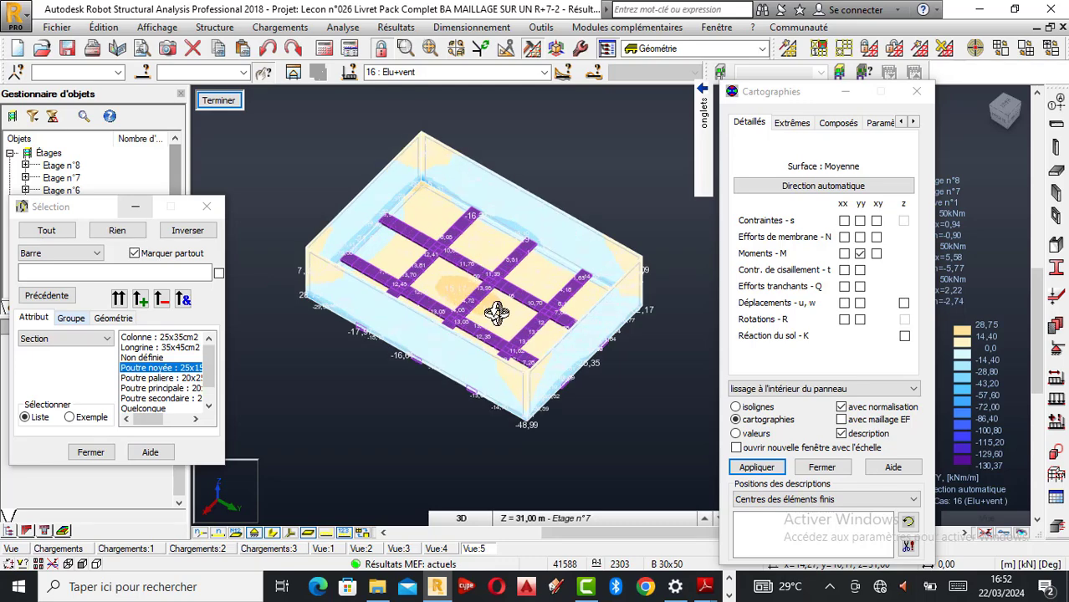
scroll(496, 312, "up", 2)
scroll(470, 300, "down", 2)
scroll(465, 331, "down", 1)
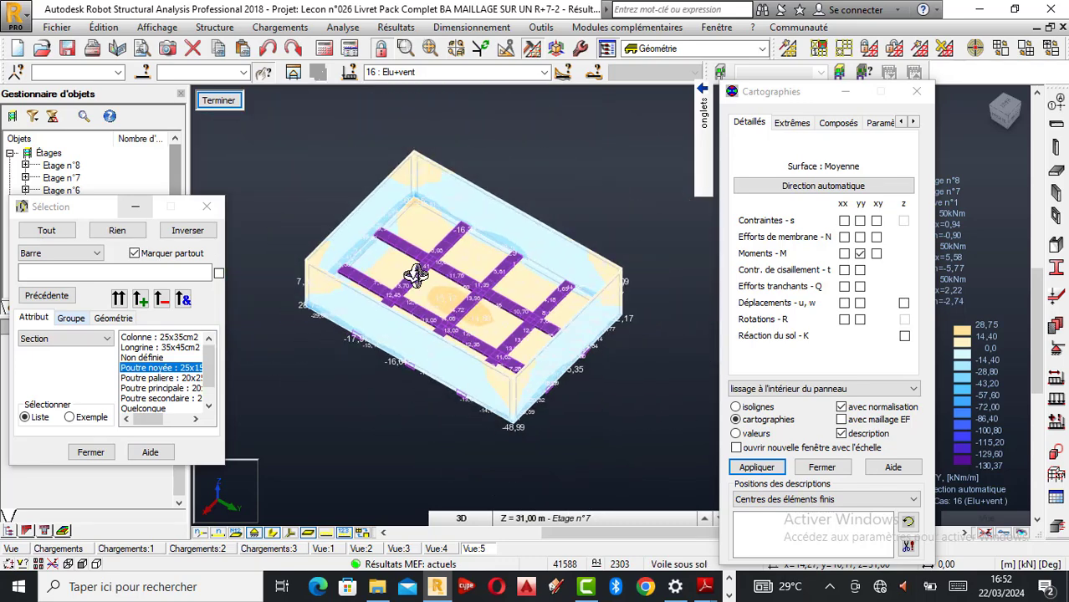
scroll(417, 269, "up", 2)
scroll(441, 286, "down", 1)
scroll(456, 294, "up", 1)
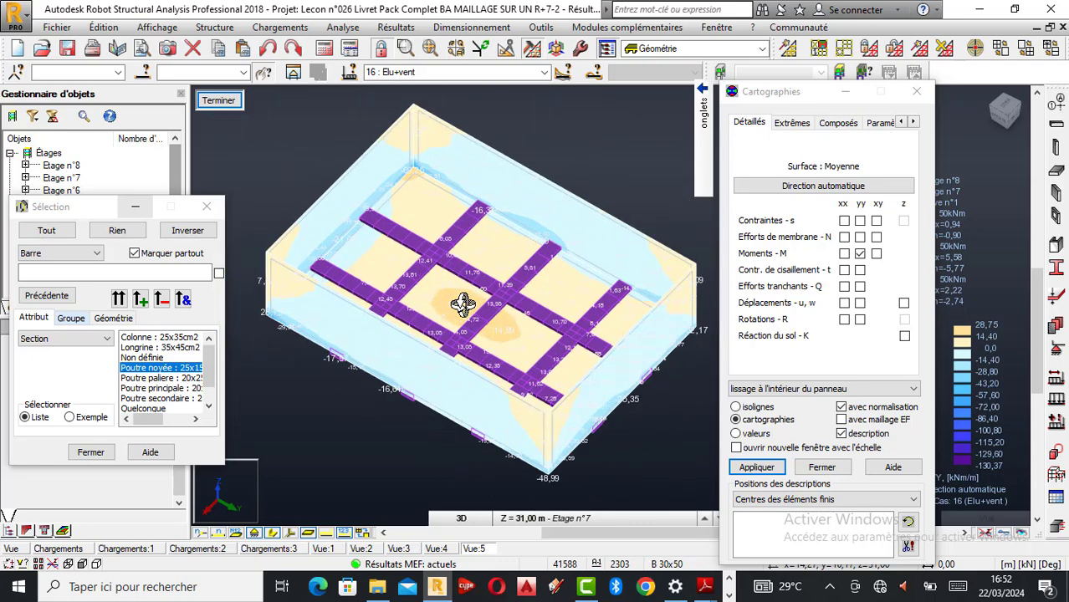
- Display the xx moments (Moments - M) as labelled colour maps on the pool's walls and floor slab
scroll(461, 317, "up", 2)
scroll(448, 317, "down", 4)
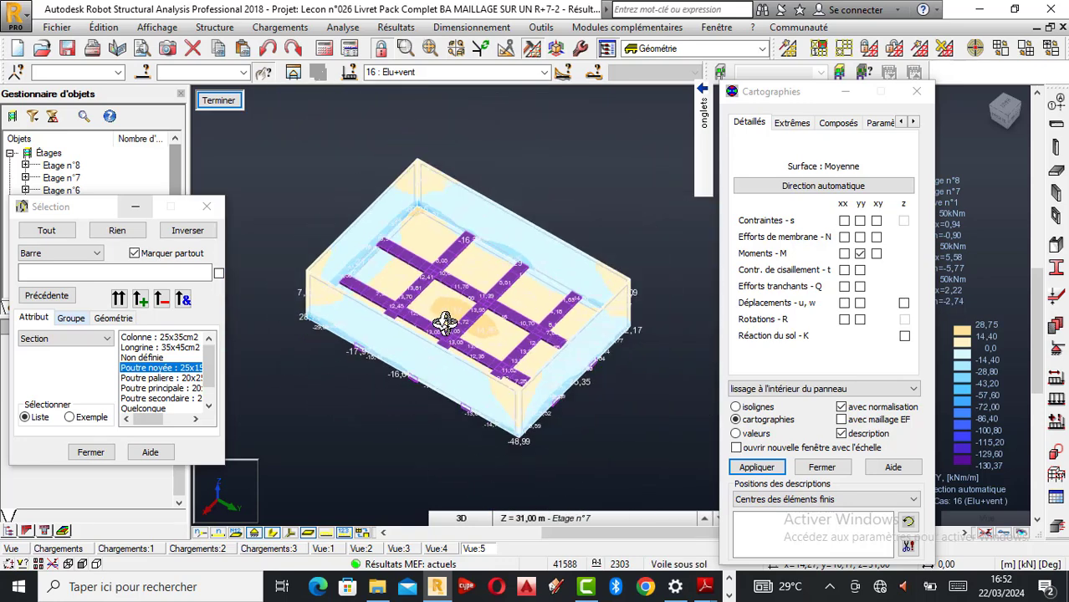
scroll(473, 319, "up", 1)
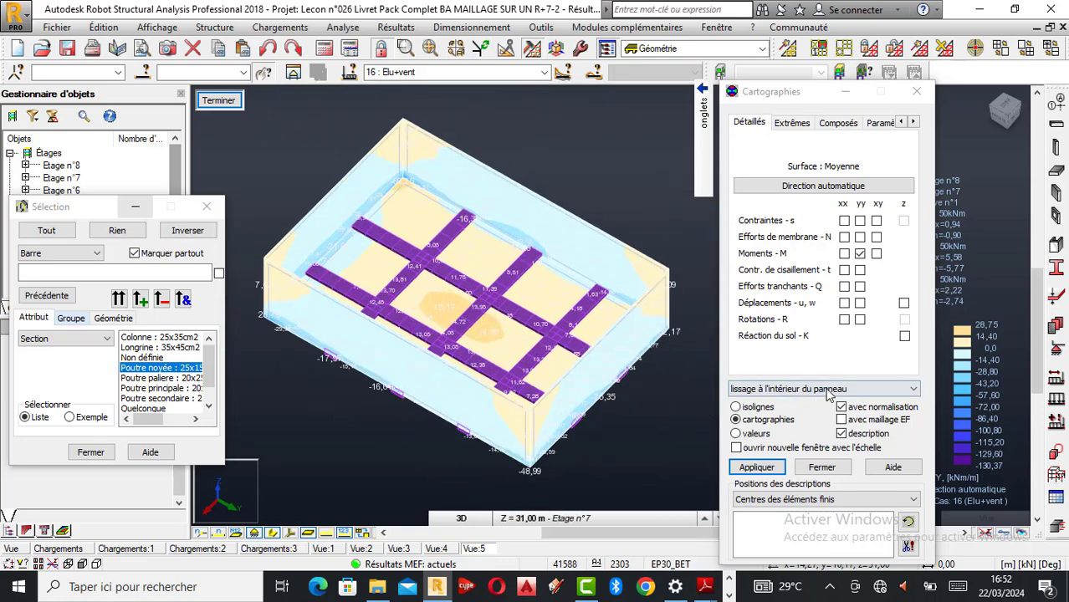
left_click(843, 253)
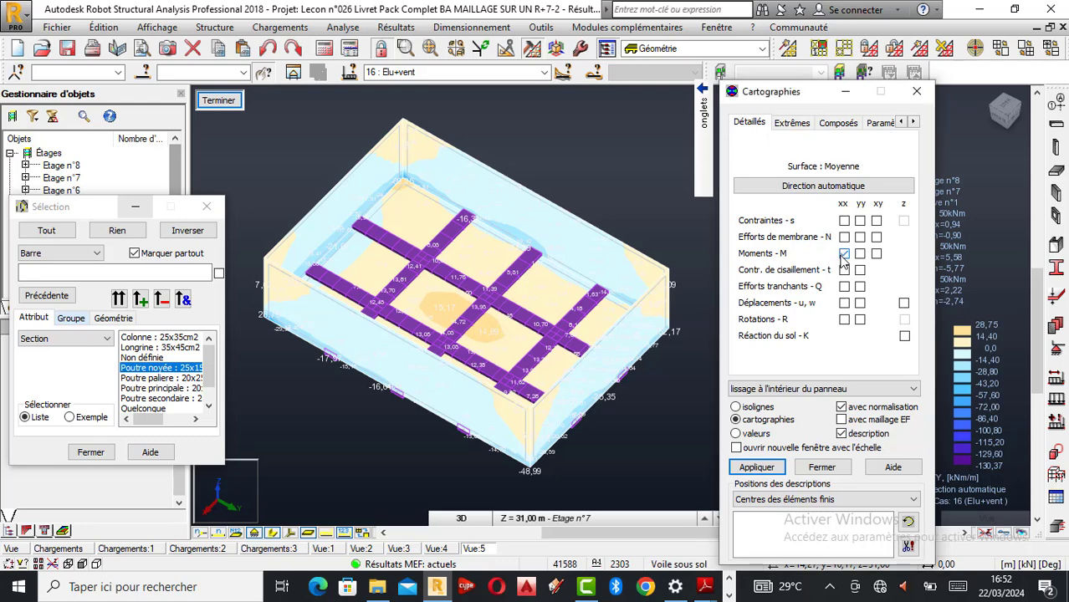
left_click(767, 469)
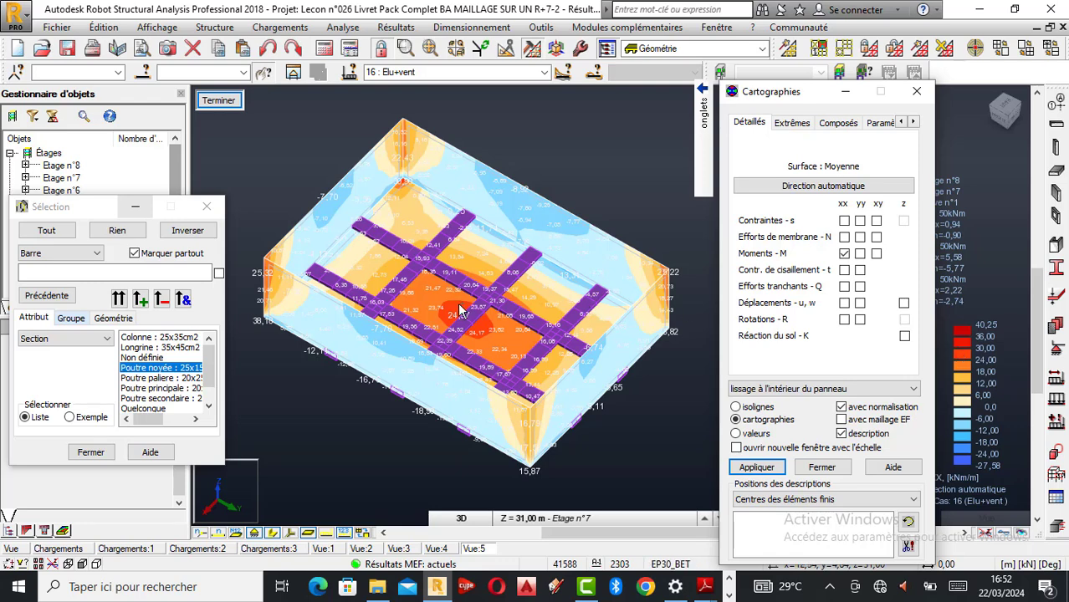
mouse_move(460, 309)
middle_mouse_down("shift")
mouse_move(443, 301)
mouse_move(460, 310)
middle_mouse_up("shift")
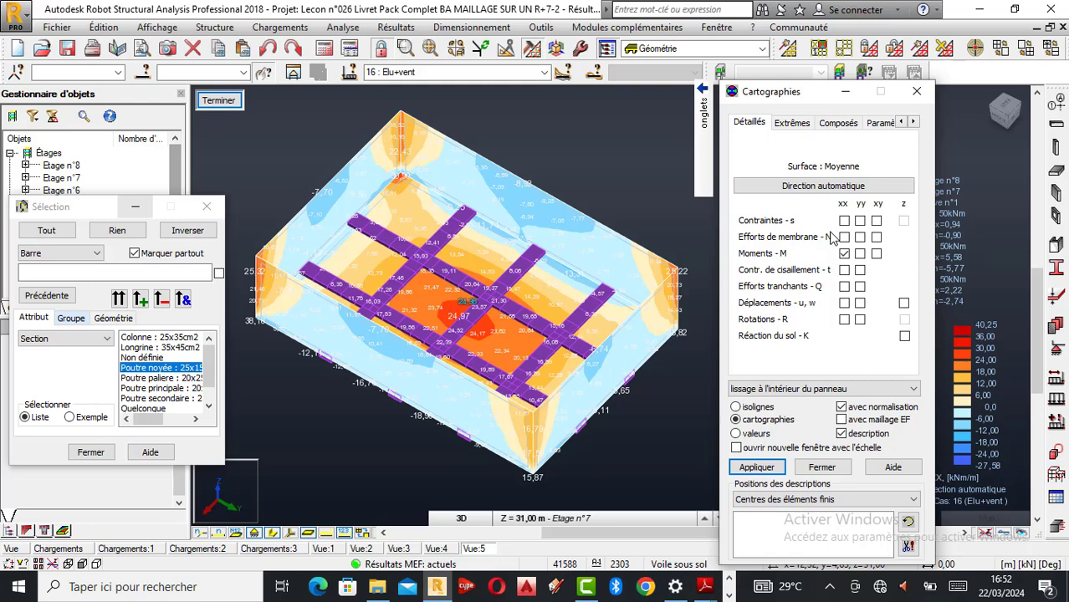
- Display the xy moments on the pool panels, switching to the yy moments and back to xy for comparison
left_click(845, 254)
left_click(844, 253)
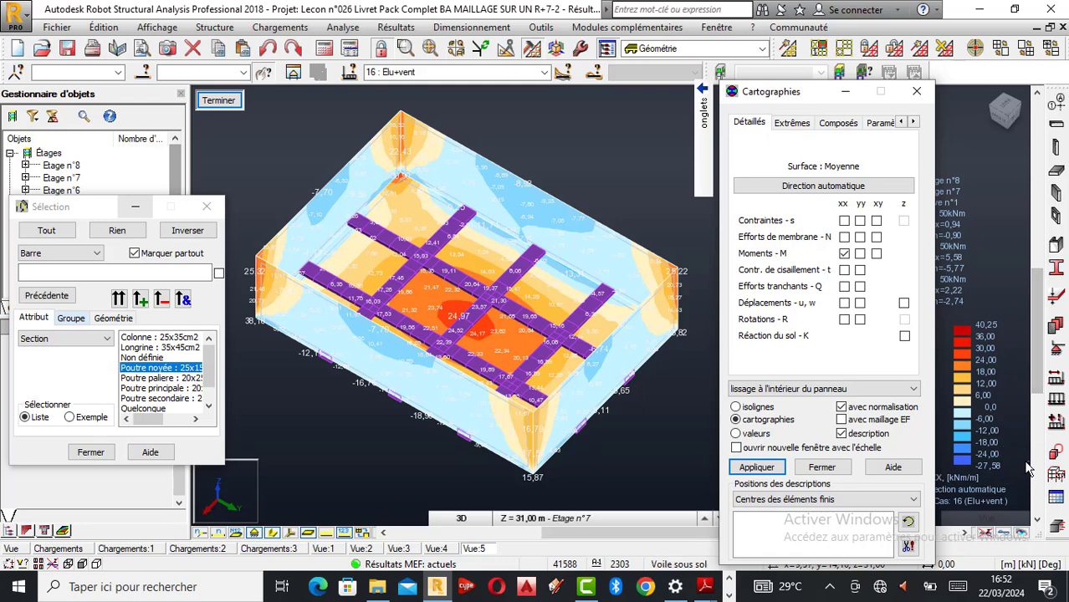
left_click(875, 253)
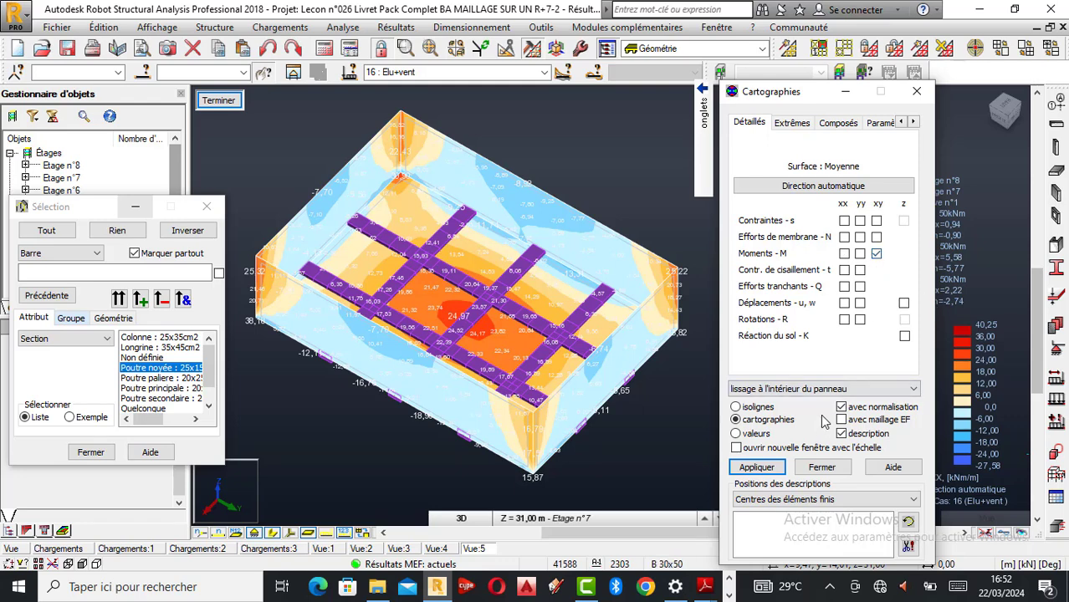
left_click(768, 472)
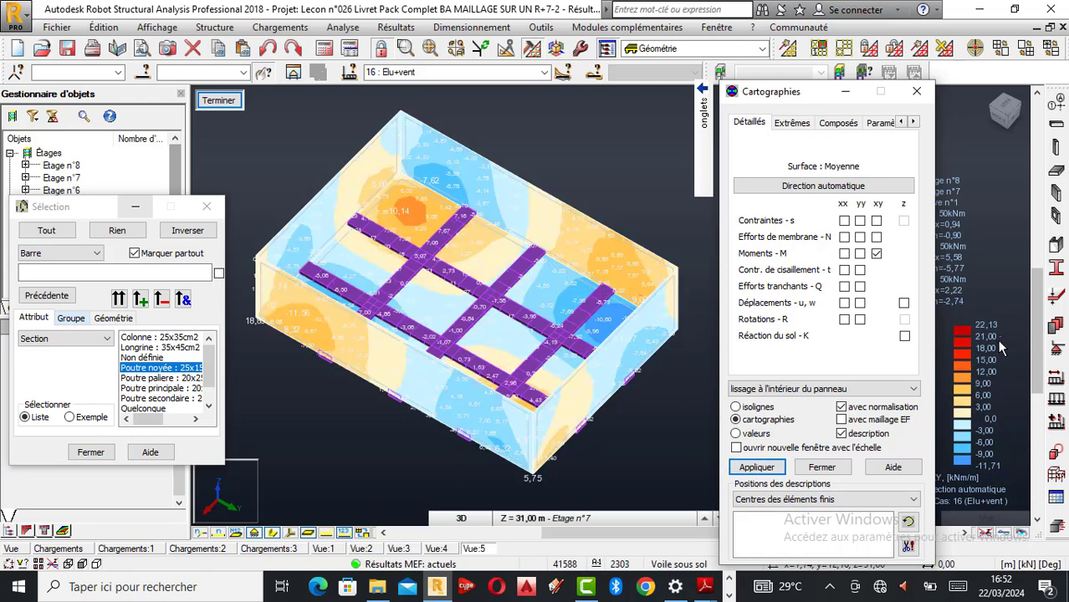
left_click(860, 253)
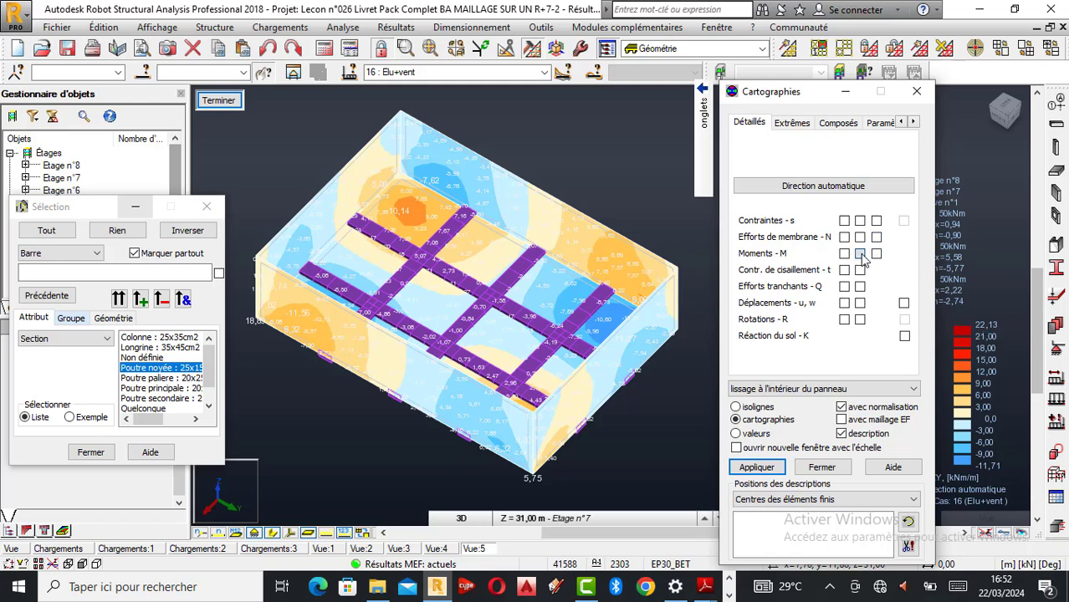
left_click(757, 466)
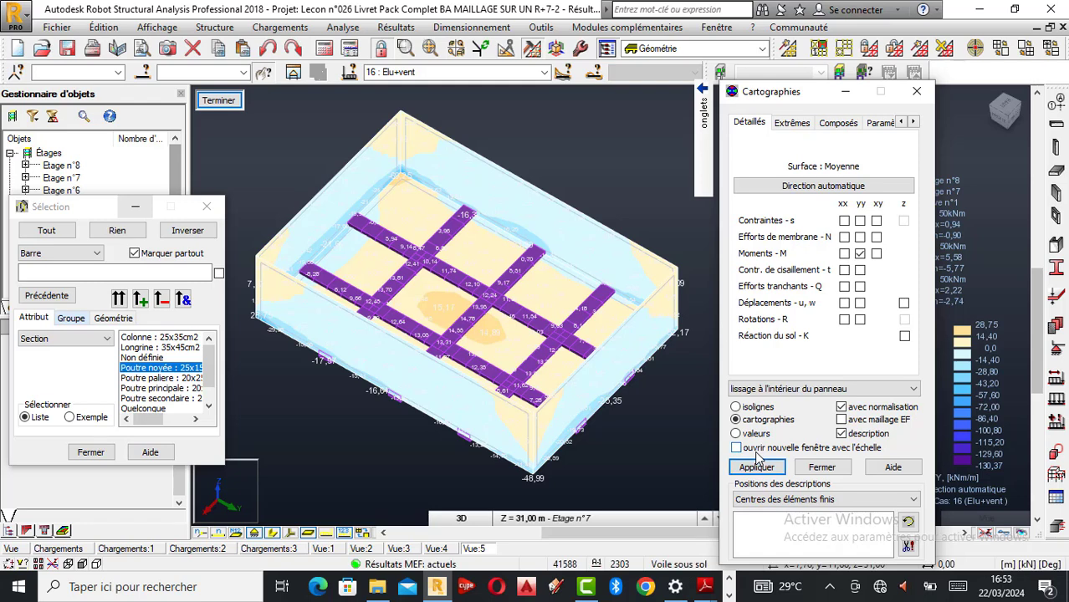
left_click(876, 253)
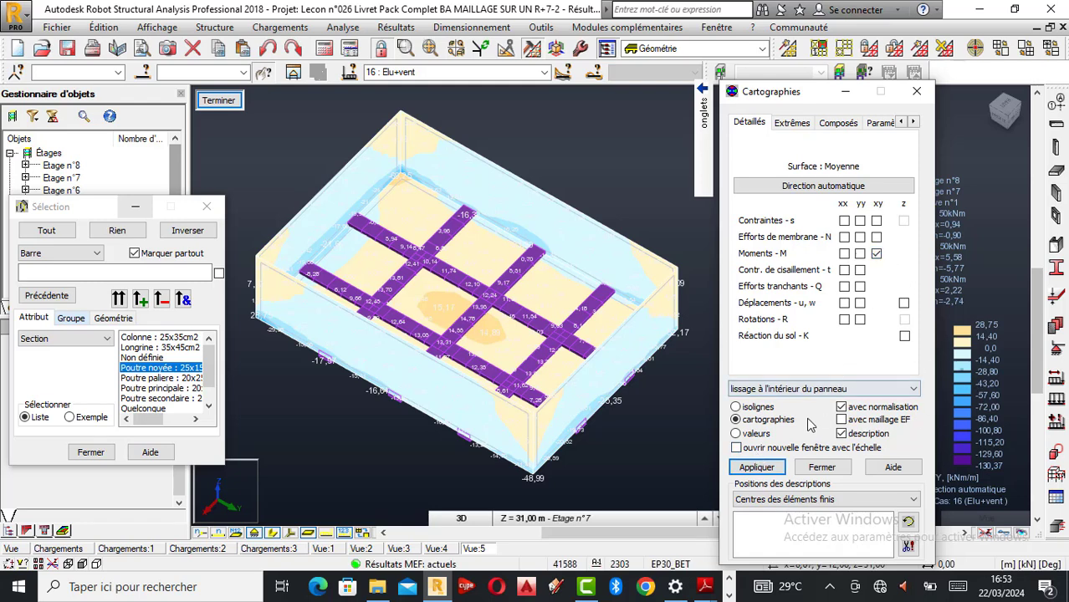
left_click(768, 465)
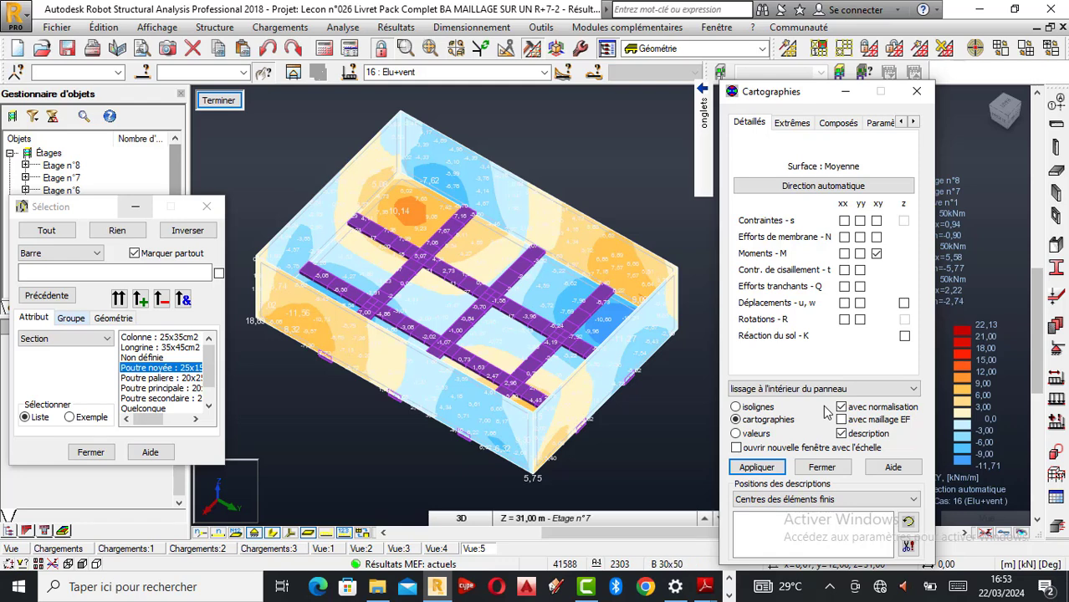
- View the xx and yy stresses (Contraintes - s) on the pool panels, followed by the xx shear stresses (Contr. de cisaillement - t)
left_click(843, 222)
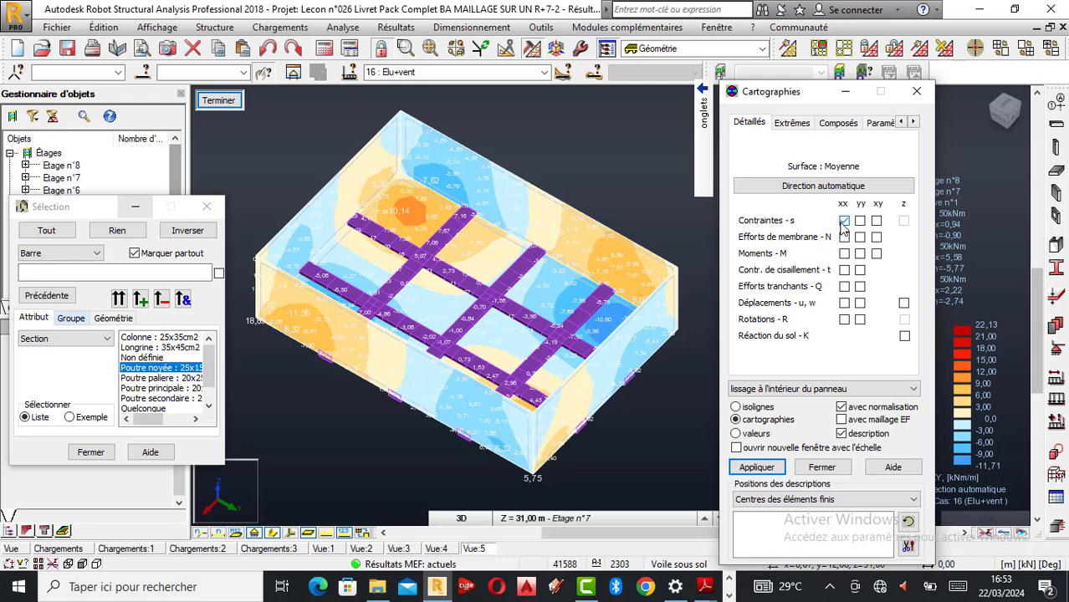
left_click(756, 467)
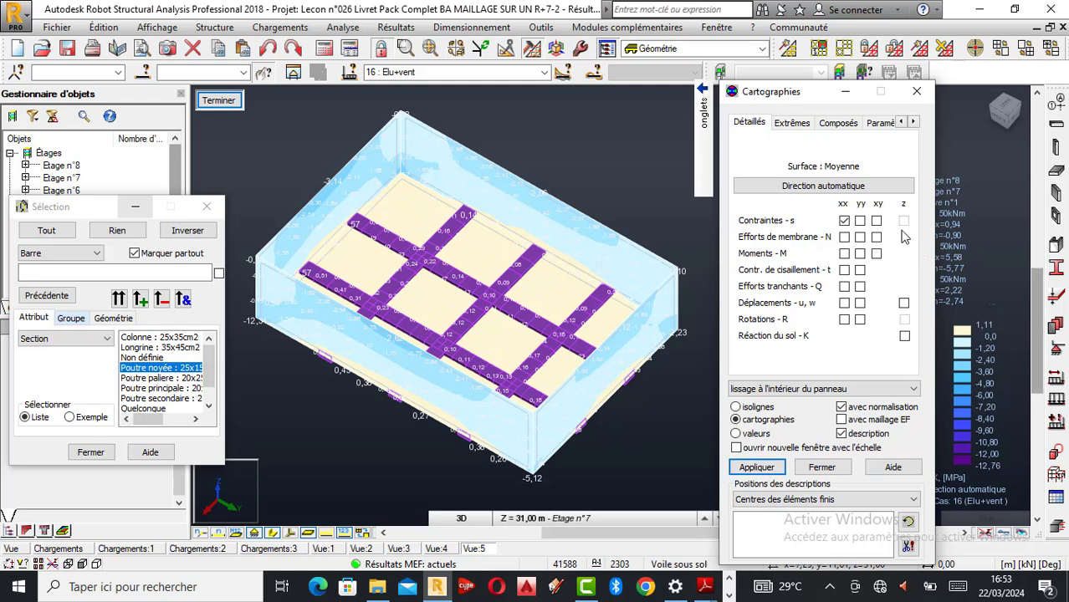
left_click(860, 221)
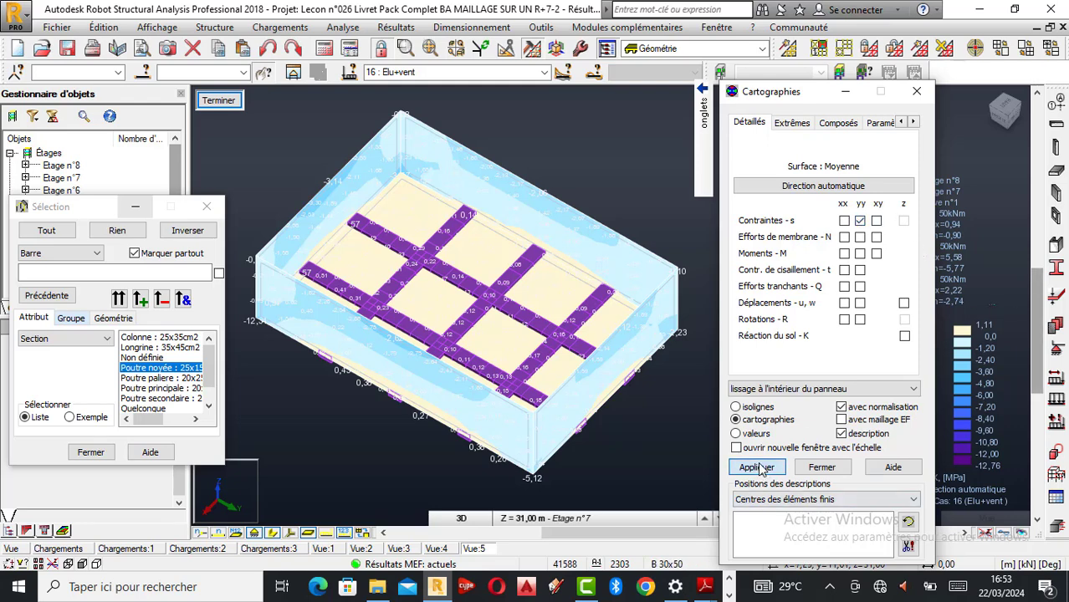
left_click(757, 467)
left_click(844, 270)
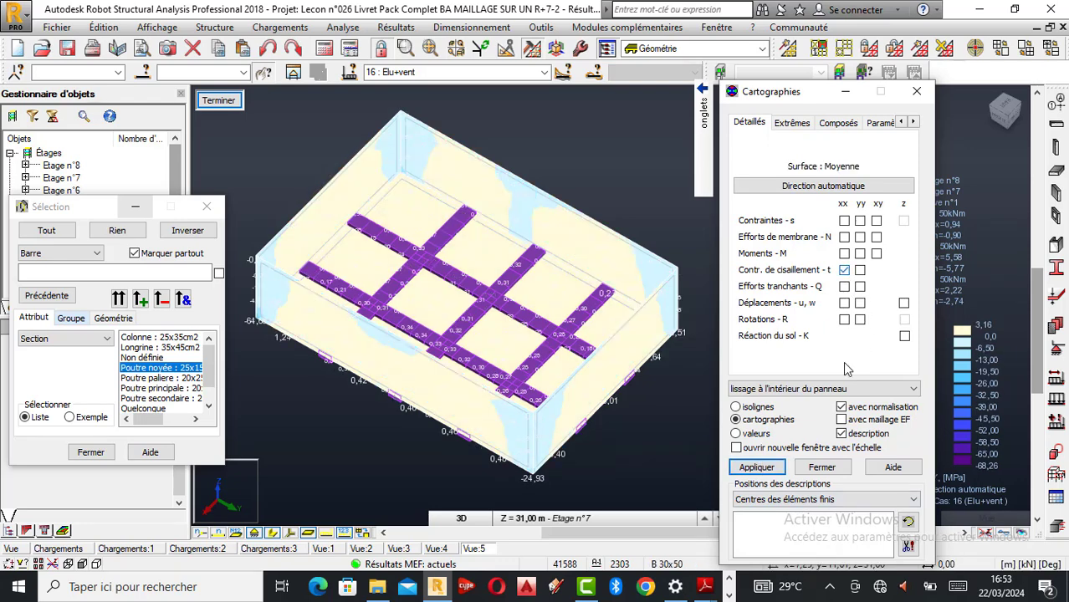
left_click(755, 468)
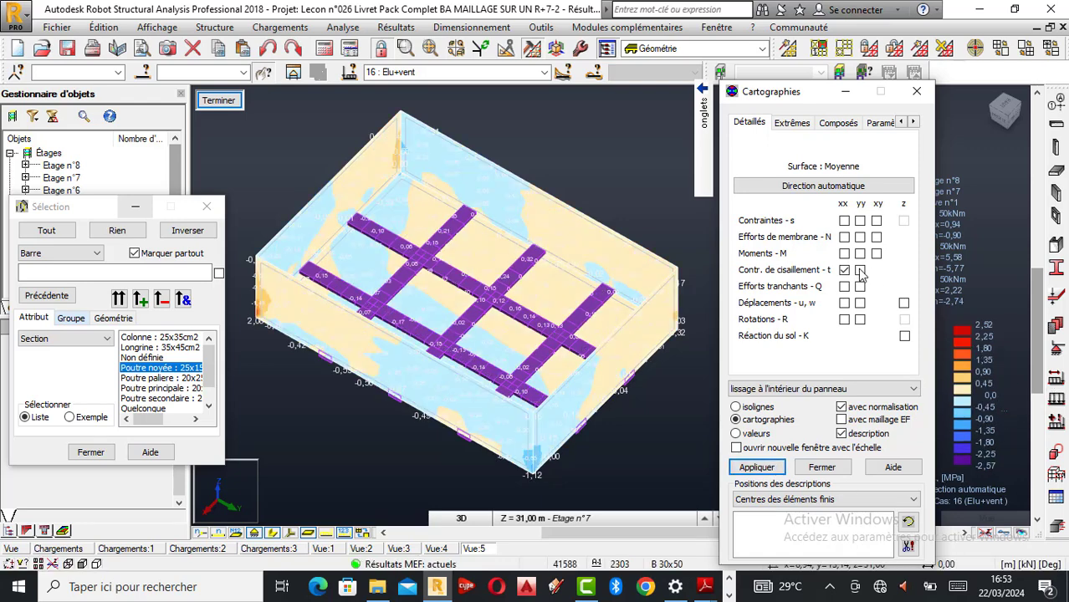
- Return the pool panel maps to the yy moments and switch them to the xx moments
left_click(776, 469)
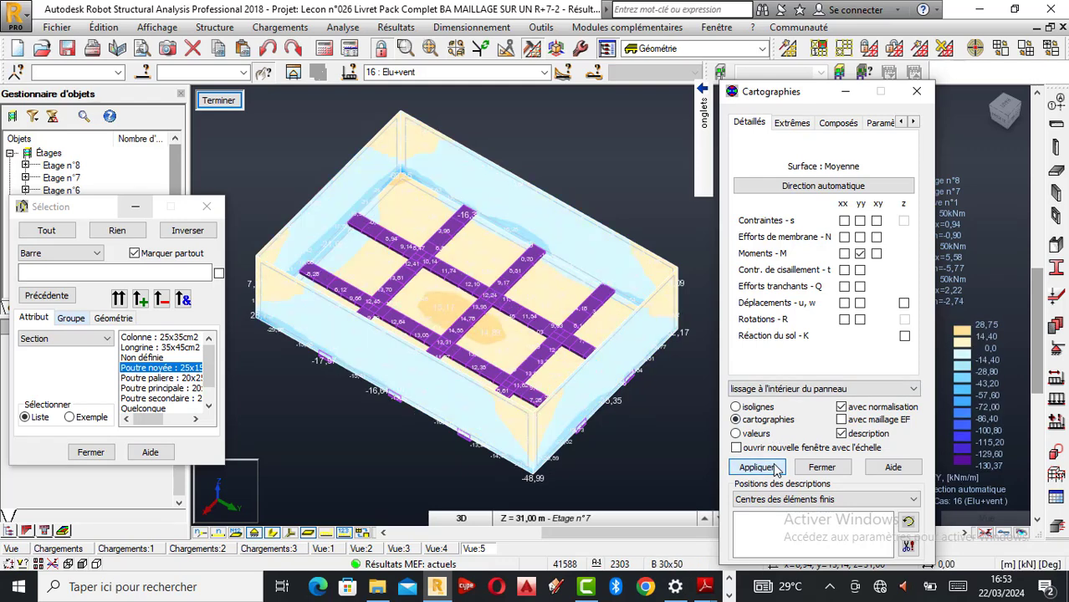
left_click(844, 254)
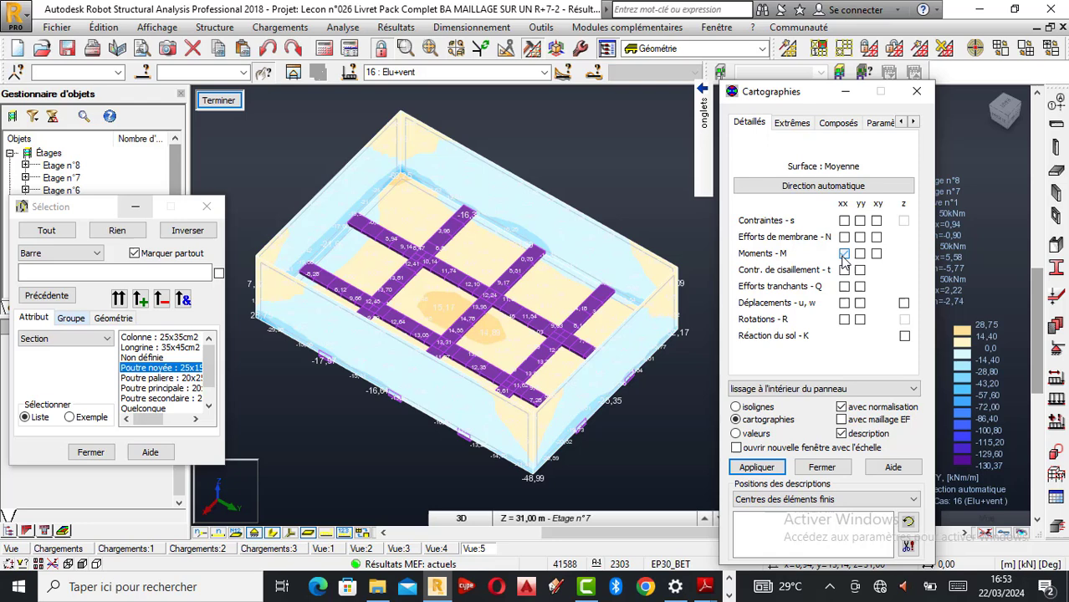
left_click(757, 468)
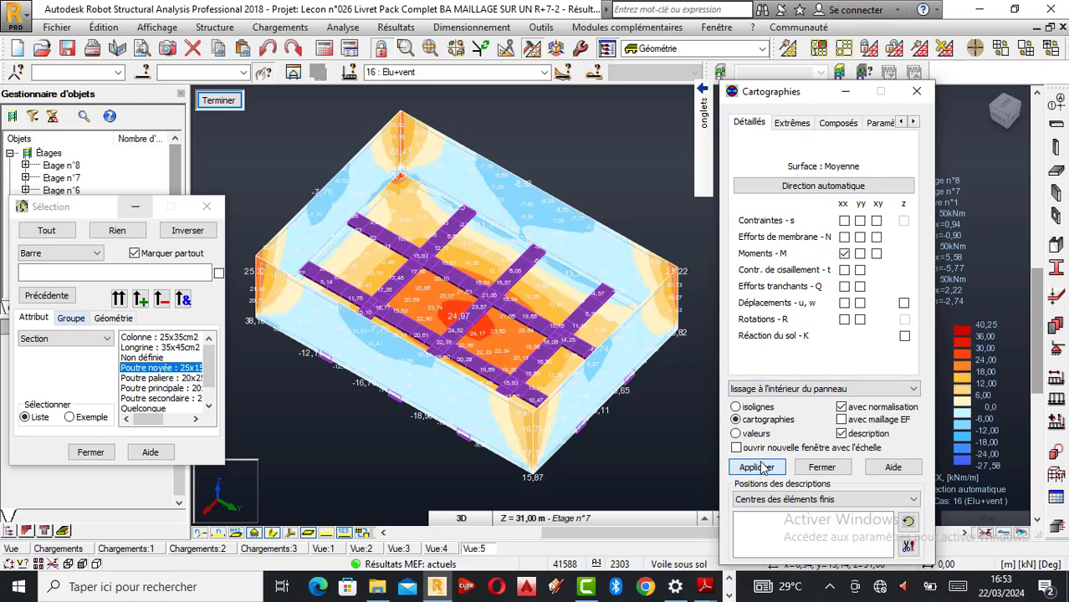
- Open the colour scale settings (Echelle) of the panel maps and move the dialog clear of the colour legend
left_click(792, 124)
left_click(834, 127)
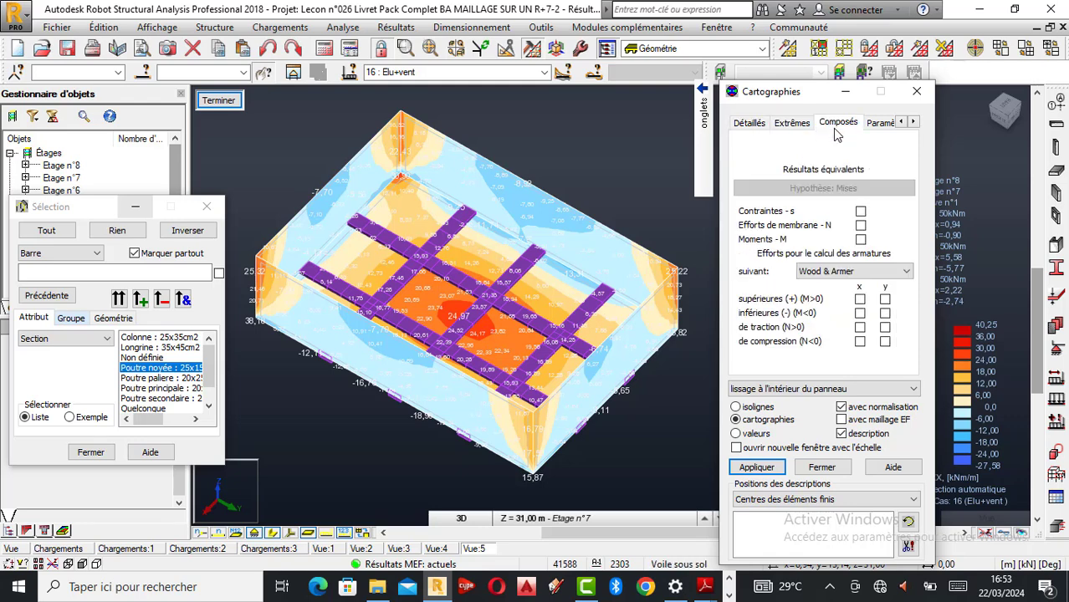
left_click(885, 125)
left_click(884, 125)
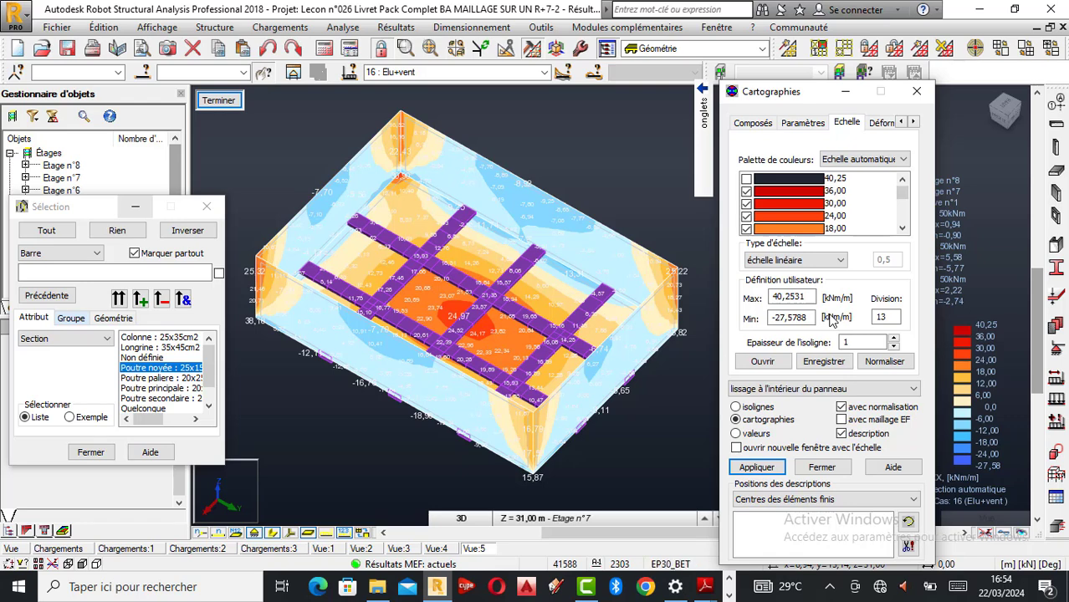
mouse_move(705, 106)
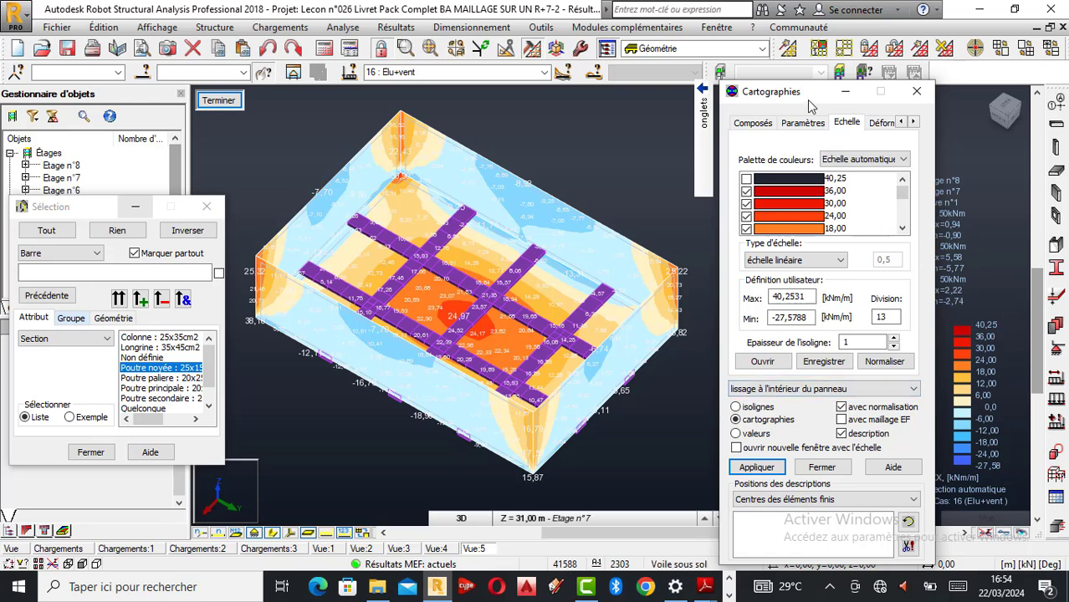
left_click_drag(803, 100, 783, 99)
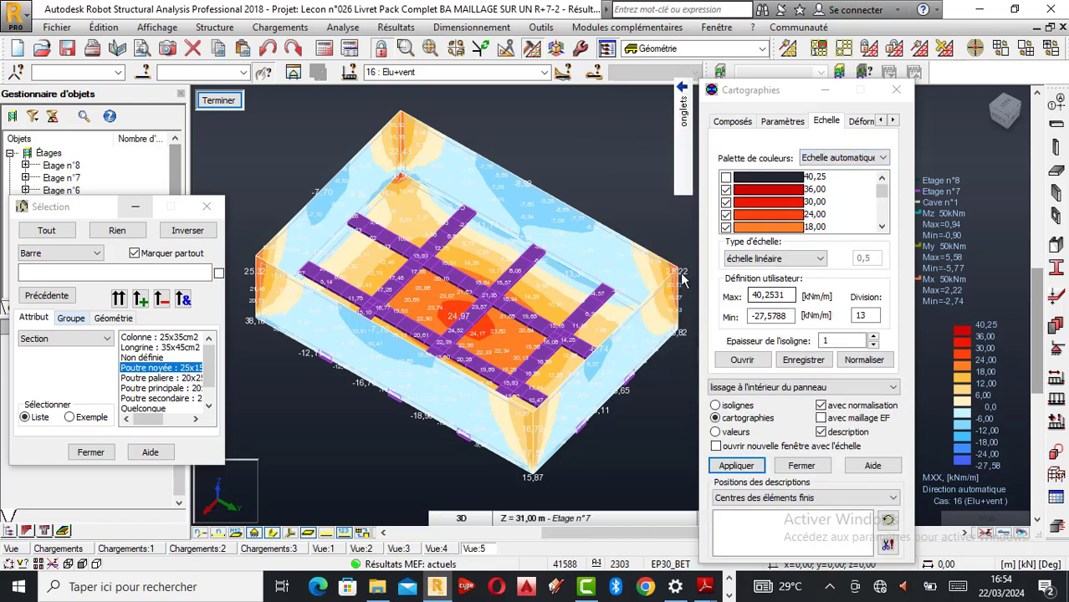
left_click(750, 318)
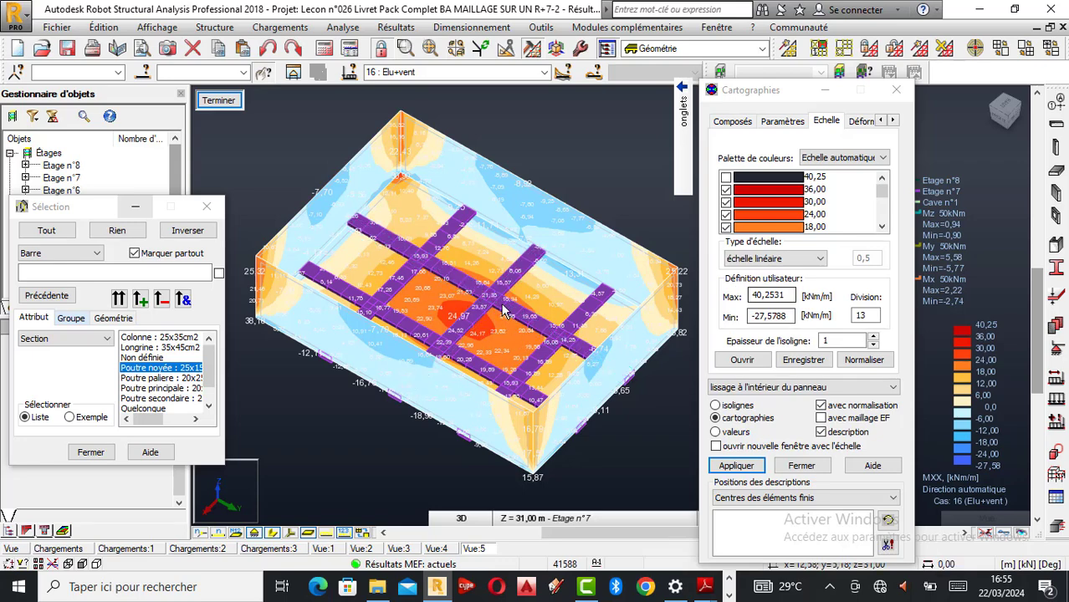
- Examine the labelled xx moments close up at the centre of the pool slab, along the embedded beams and at the wall corner
scroll(468, 326, "up", 3)
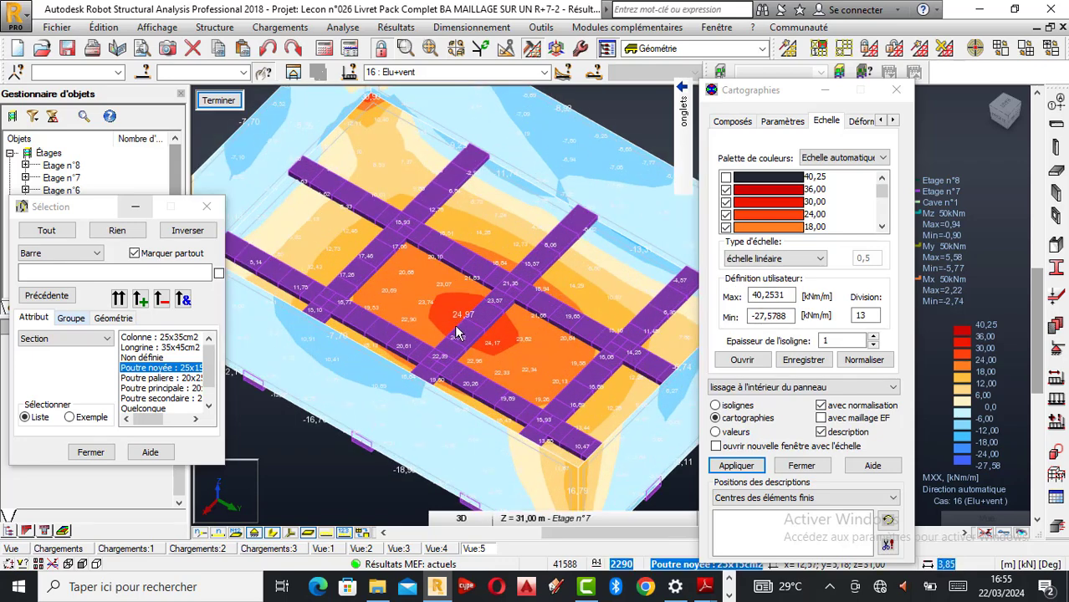
middle_click_drag(461, 329, 351, 196, "shift")
scroll(505, 304, "down", 2)
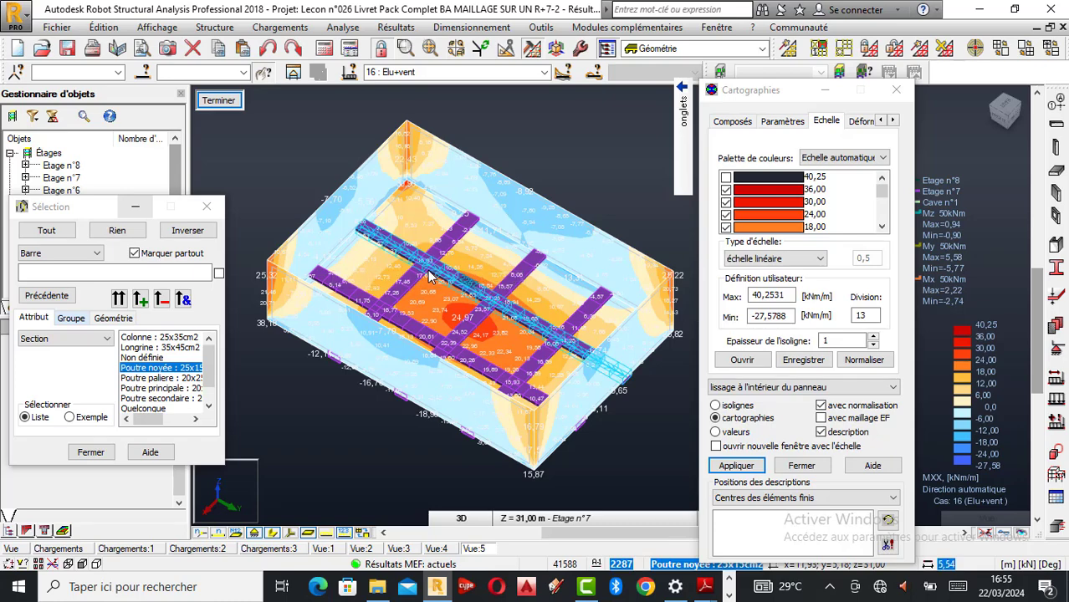
scroll(414, 168, "up", 2)
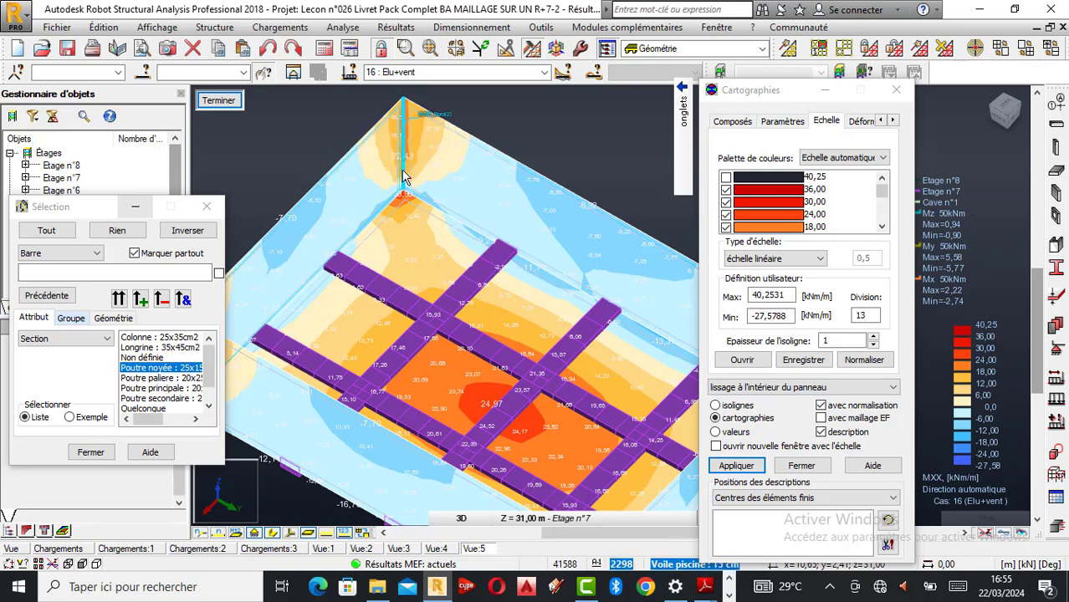
scroll(440, 170, "down", 4)
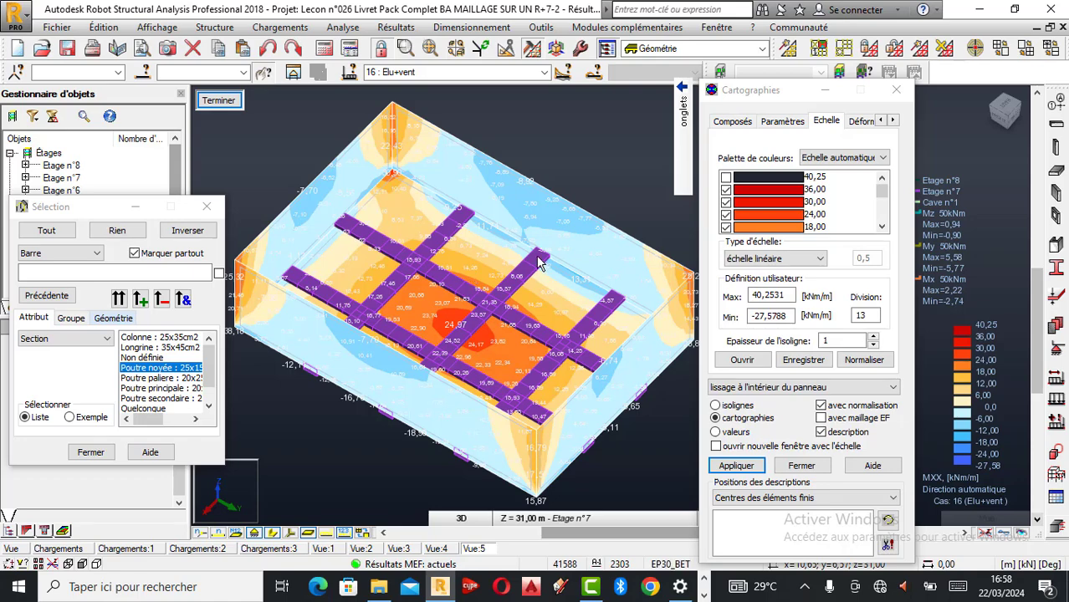
- Remove the xx moment maps from the pool panels using the detailed map settings (Détaillés)
mouse_move(683, 104)
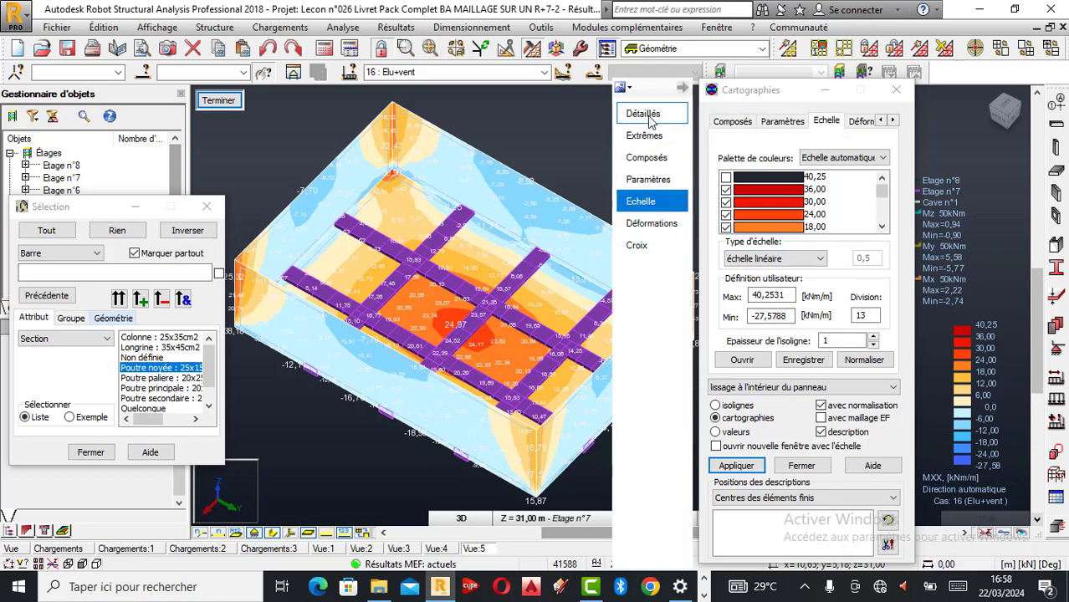
left_click(644, 115)
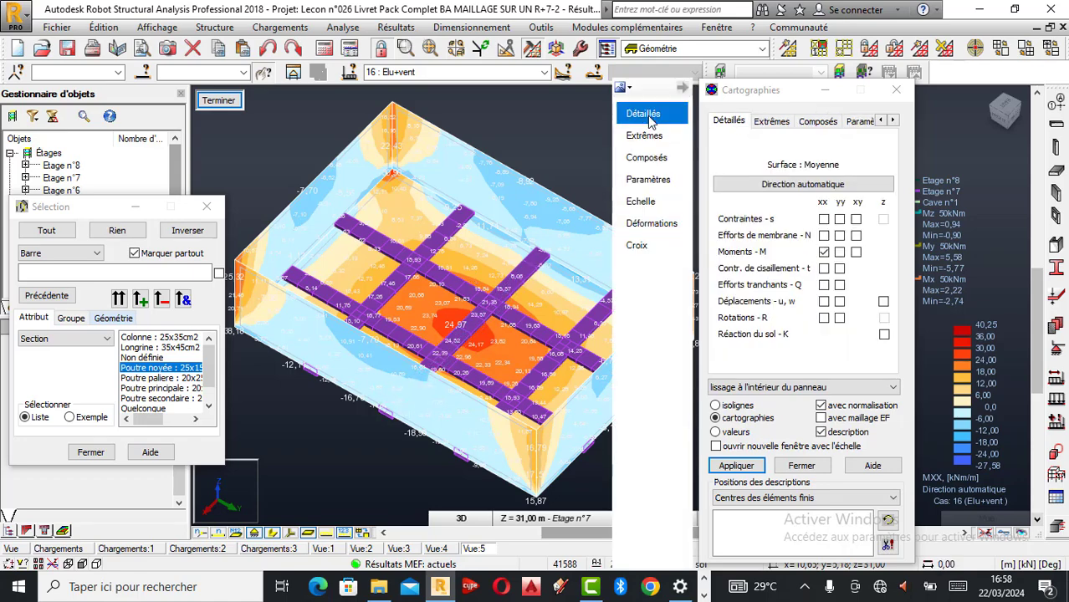
left_click(825, 253)
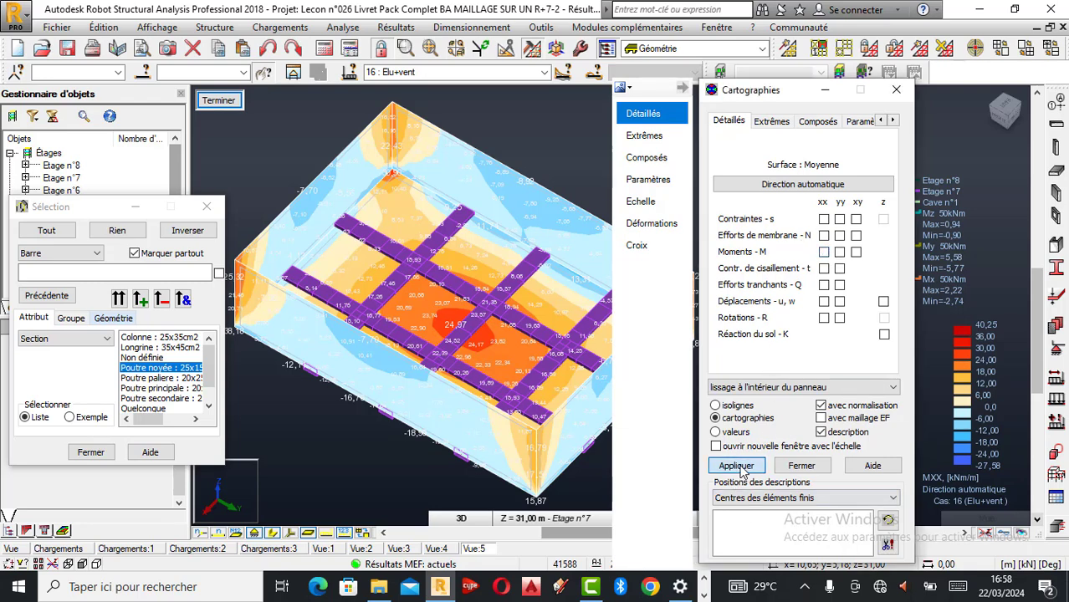
left_click(738, 466)
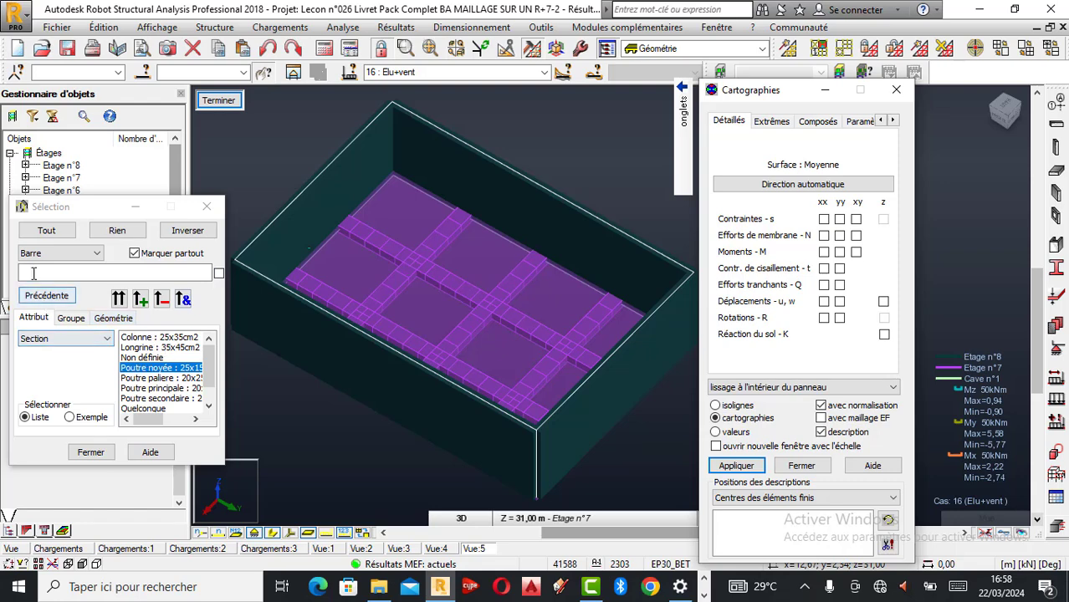
- Select the pool panels by thickness, adding Voile piscine : 15 cm, and isolate them without the embedded beams in a new view
left_click(50, 253)
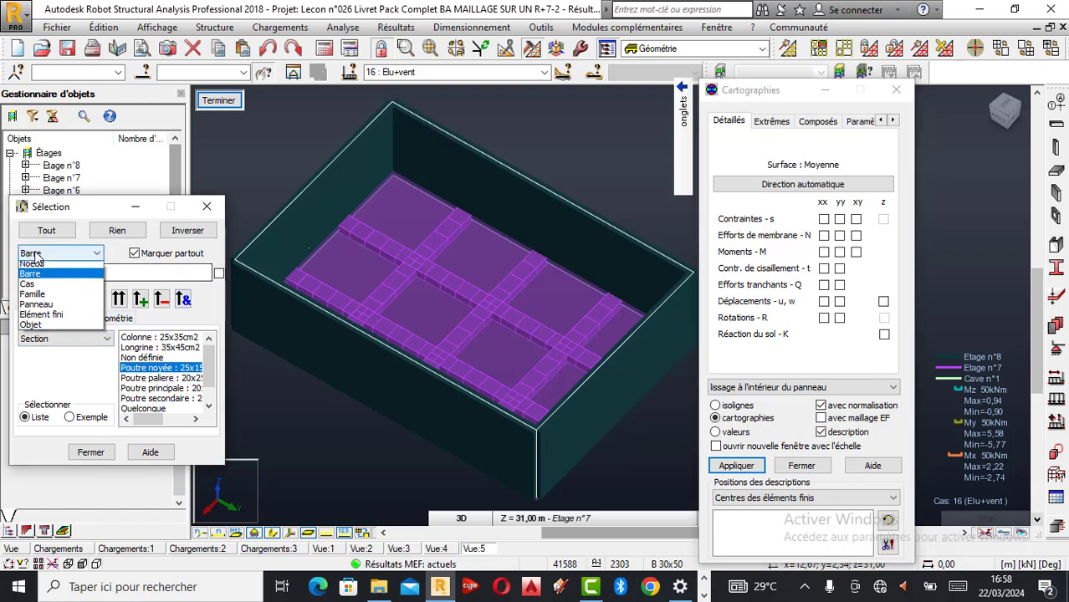
left_click(35, 308)
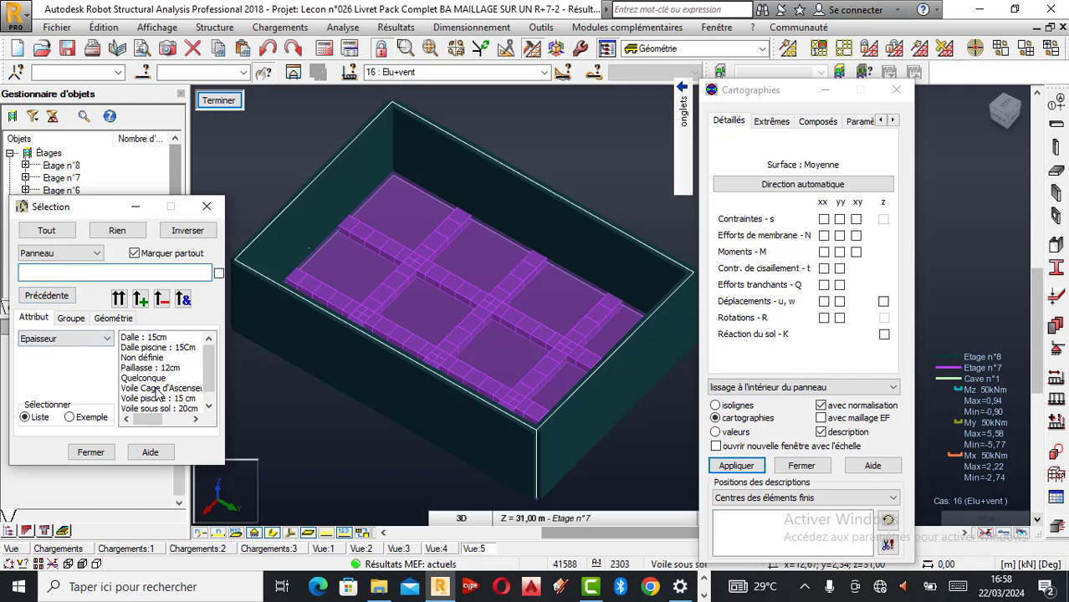
left_click(155, 398)
left_click(144, 302)
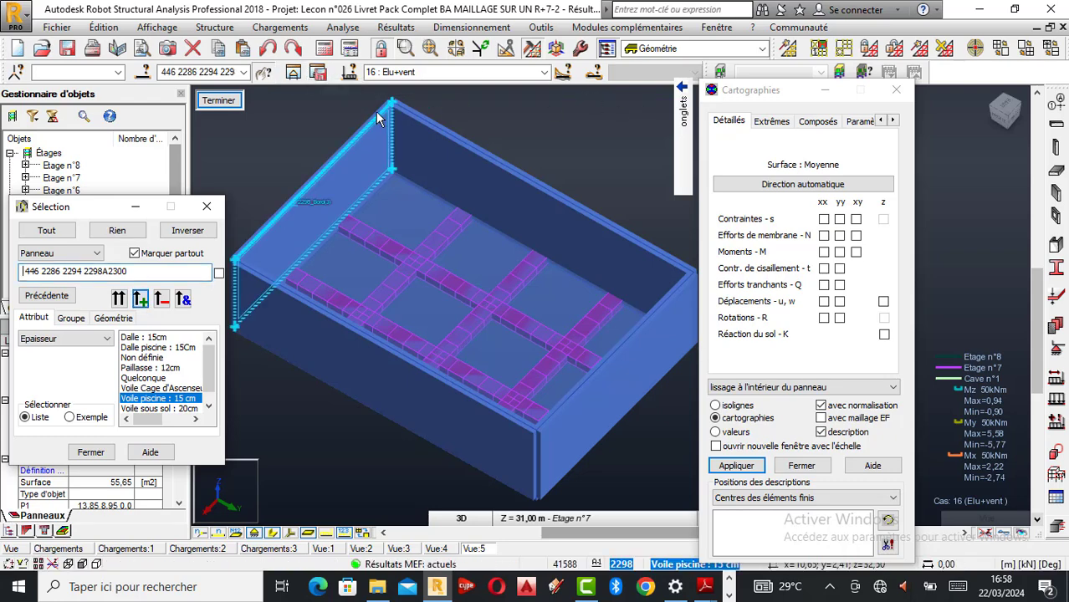
left_click(294, 74)
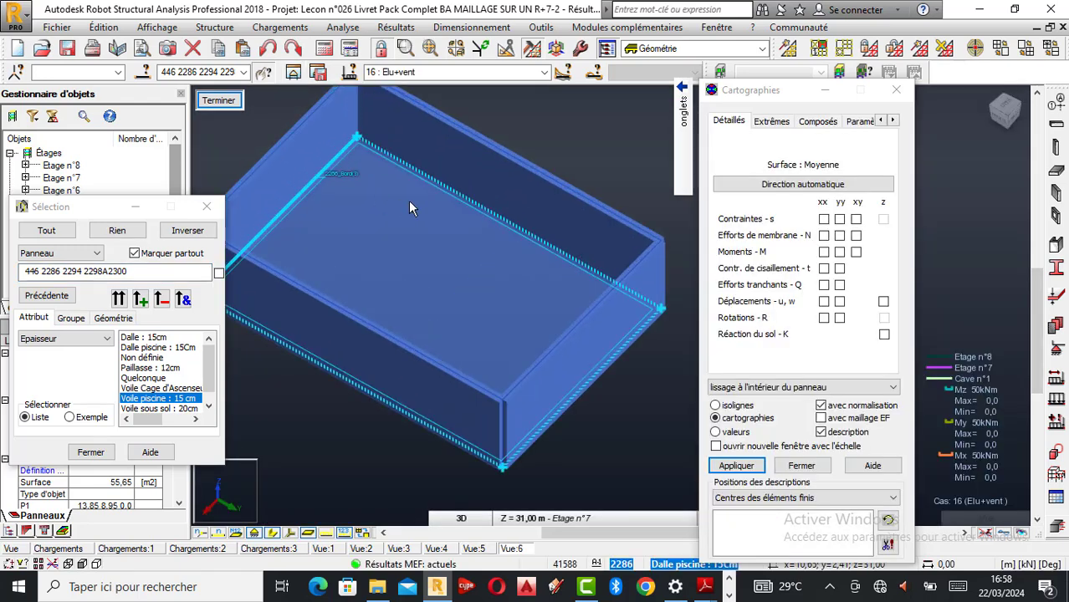
- Clear the selection, reselect only the Voile piscine : 15 cm walls and isolate them without the slab in another view
left_click(550, 118)
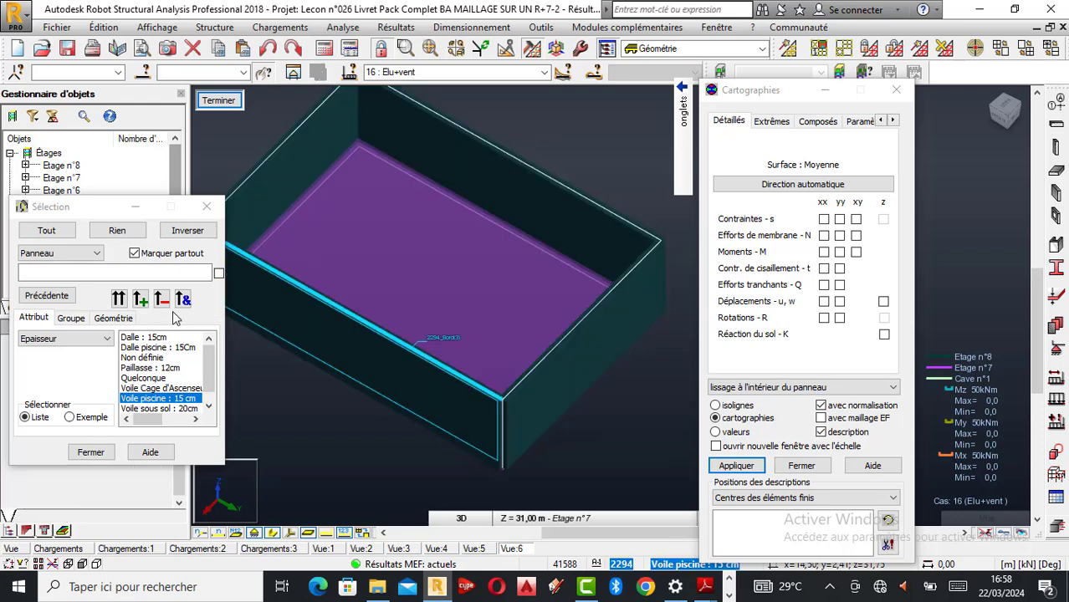
left_click(141, 299)
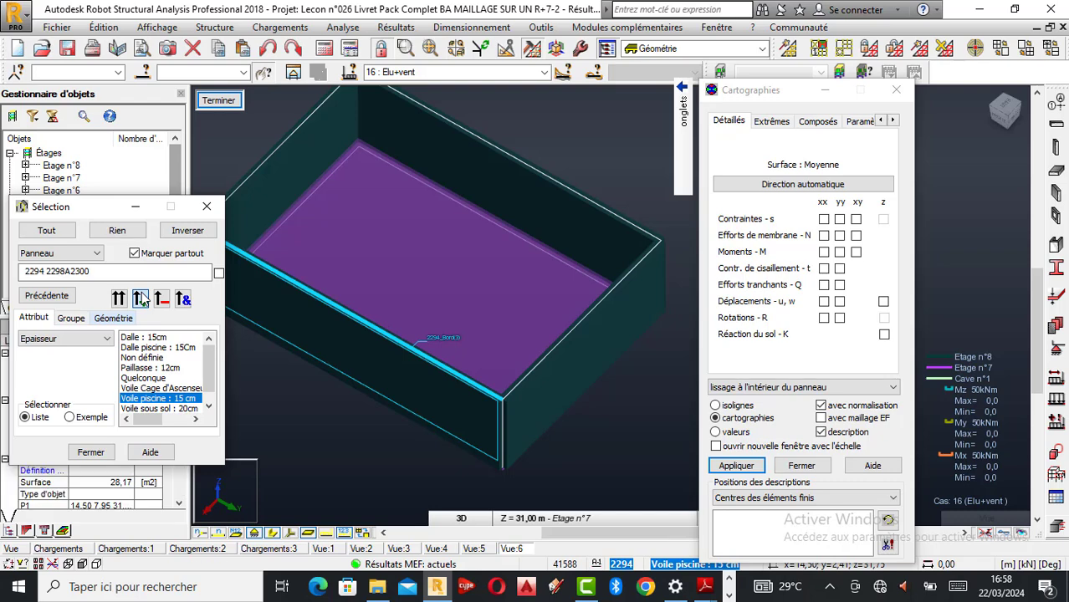
left_click(294, 74)
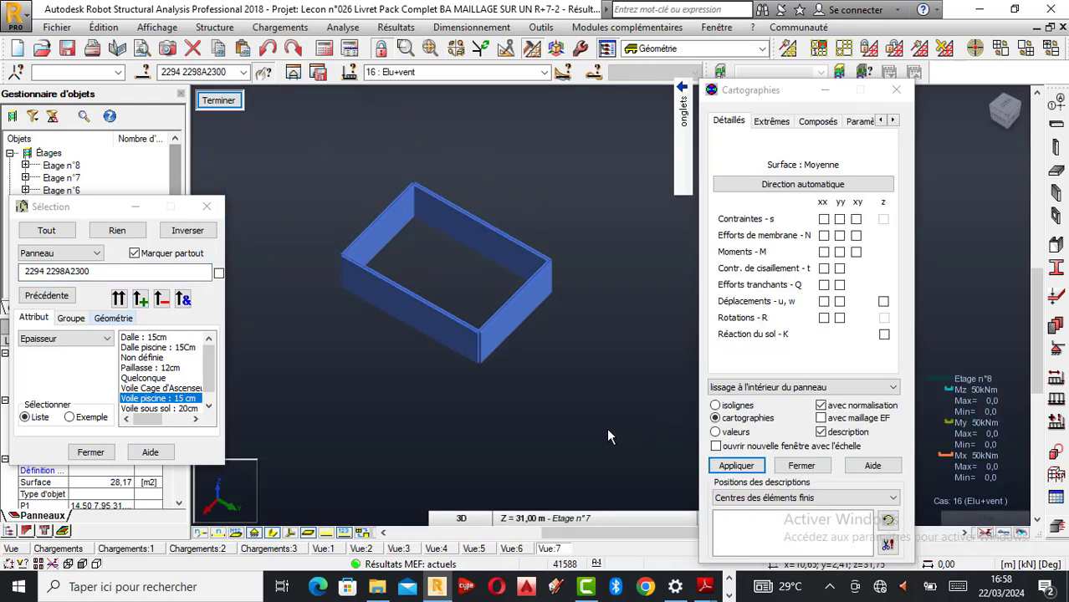
scroll(514, 355, "up", 3)
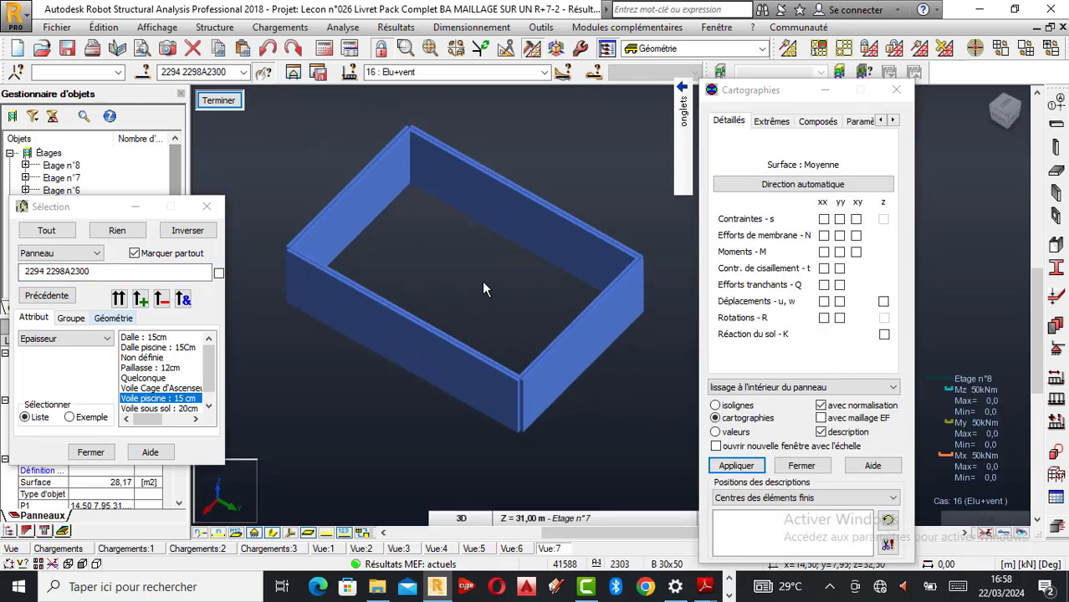
scroll(482, 280, "up", 1)
scroll(482, 283, "down", 2)
scroll(488, 289, "up", 1)
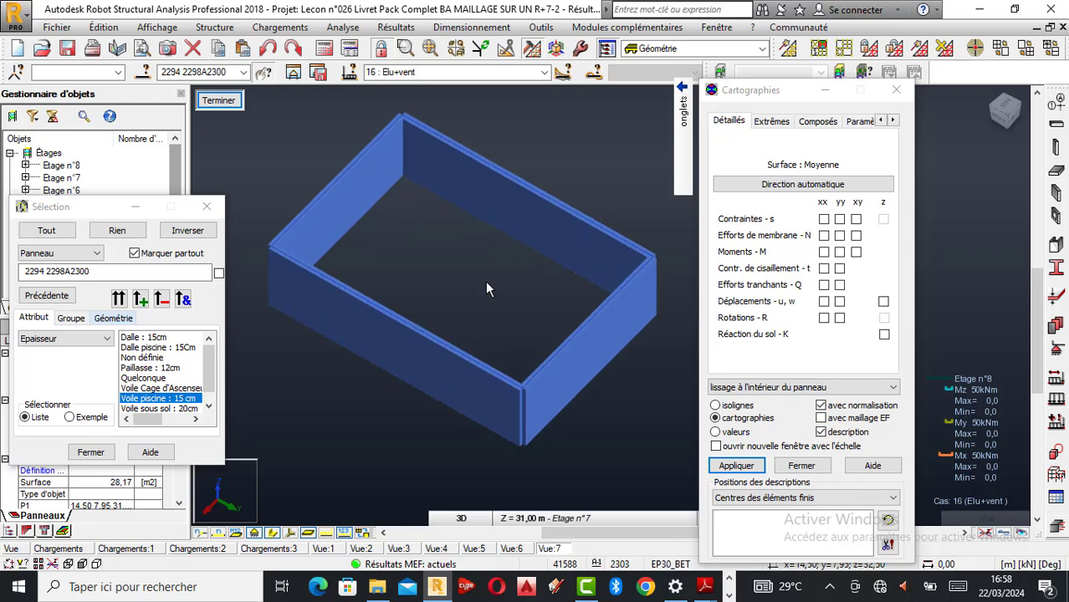
- Display the xx moment maps on the isolated pool walls and move the map settings dialog clear of the colour legend
left_click(824, 252)
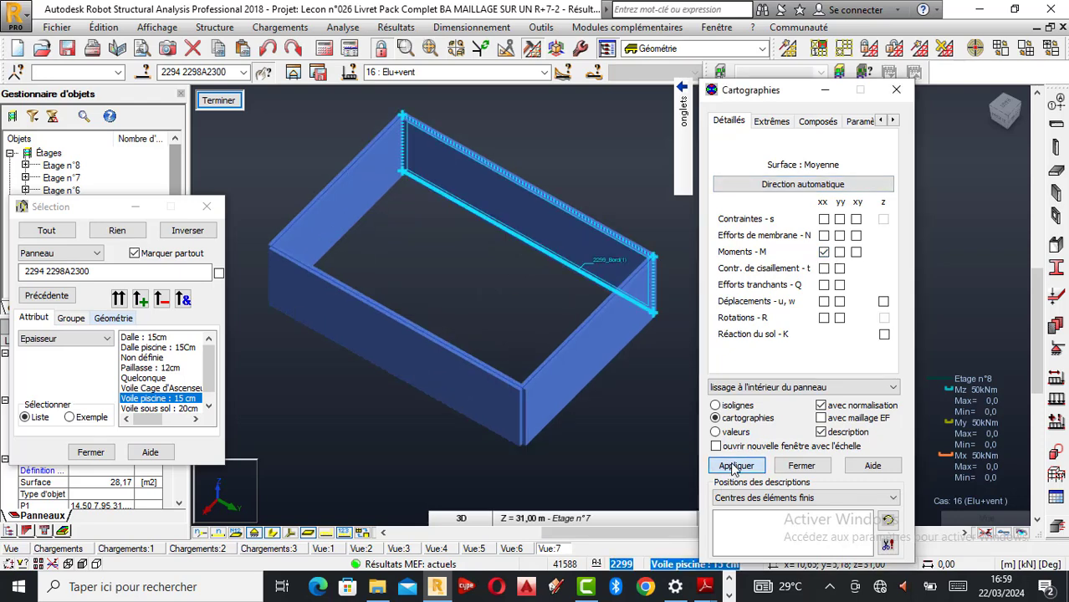
left_click(734, 465)
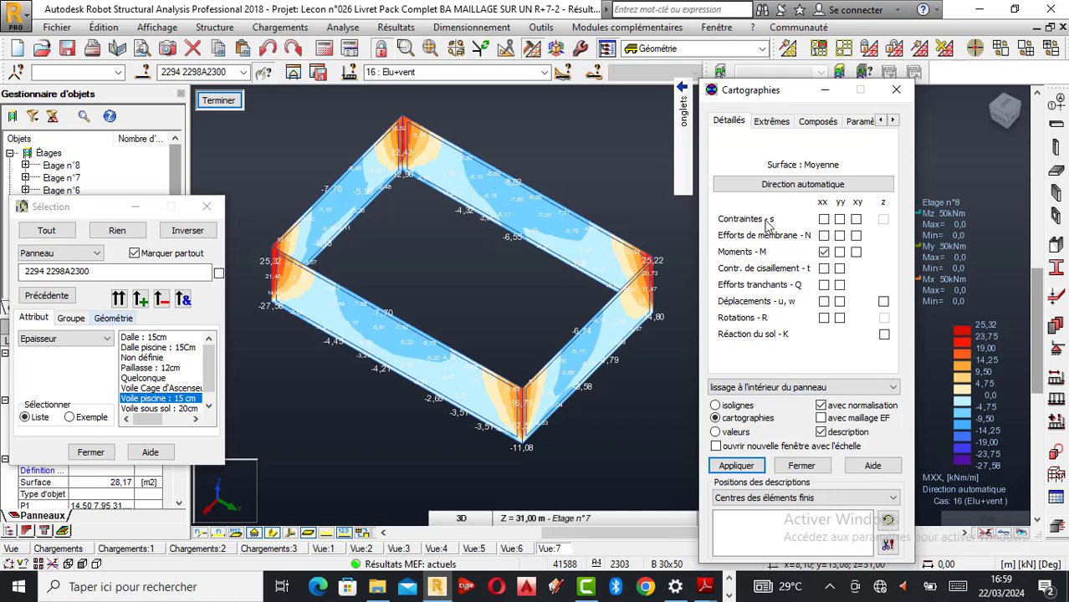
left_click_drag(795, 92, 355, 102)
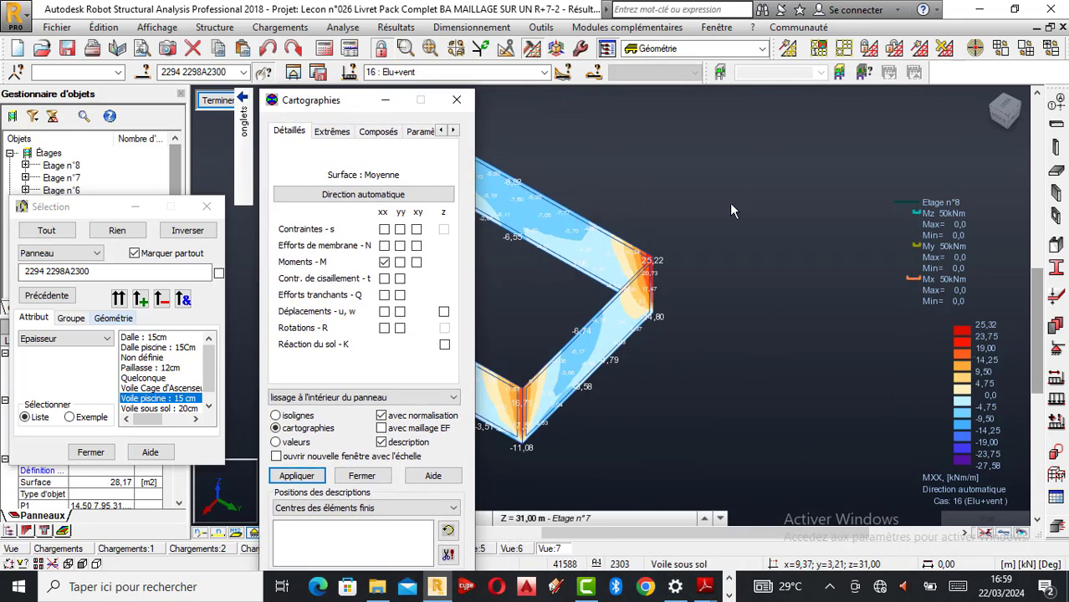
- Examine the labelled xx moments along the four pool walls and at their corners
scroll(794, 259, "down", 3)
scroll(747, 262, "up", 2)
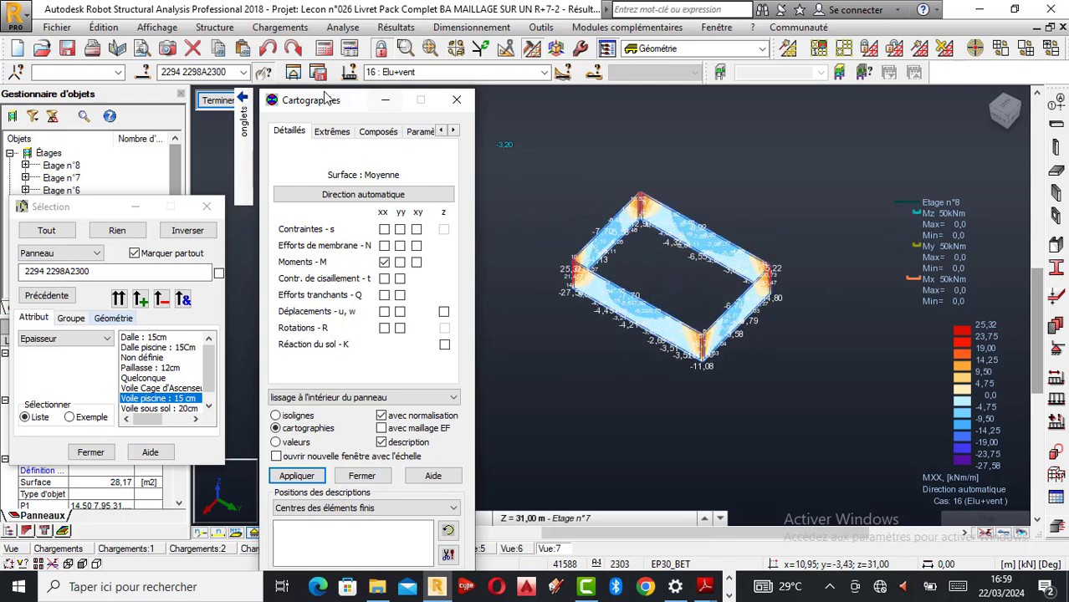
mouse_move(332, 107)
left_mouse_down()
mouse_move(314, 109)
mouse_move(329, 97)
left_mouse_up()
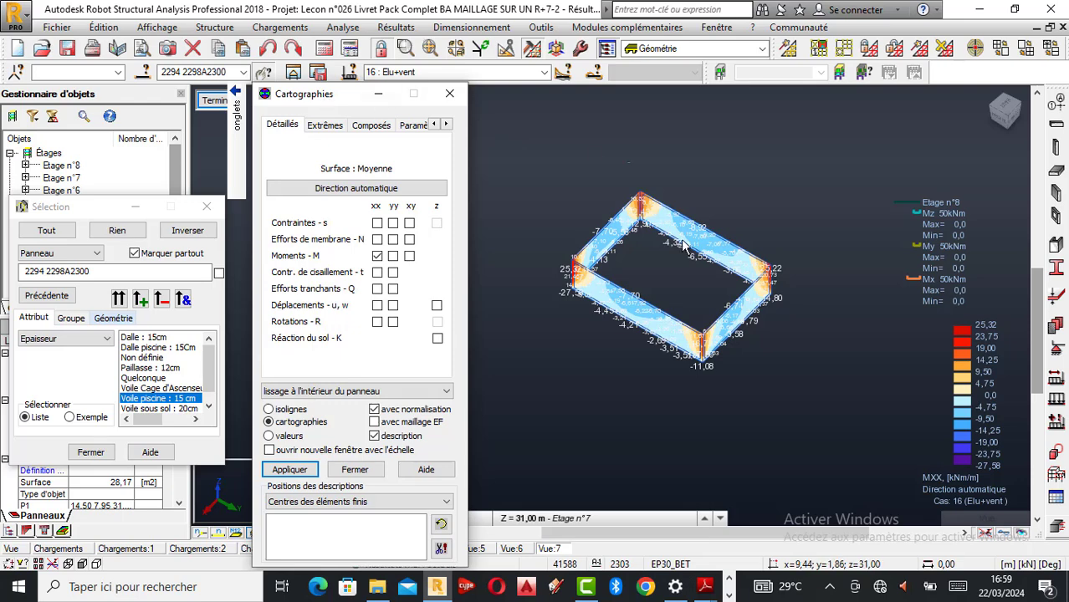
scroll(694, 298, "up", 4)
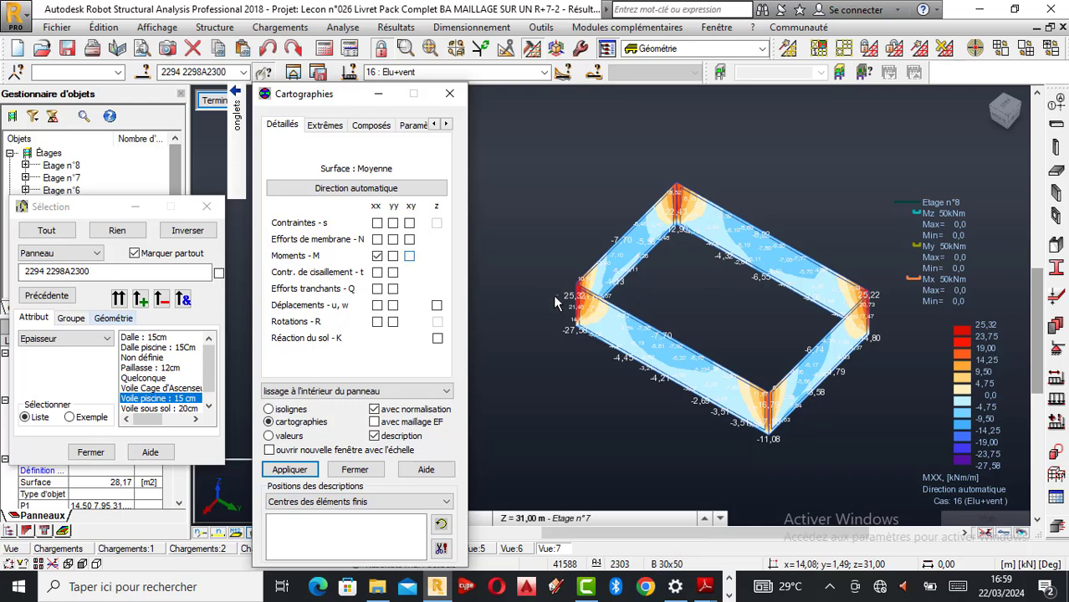
scroll(553, 294, "up", 2)
scroll(585, 292, "down", 1)
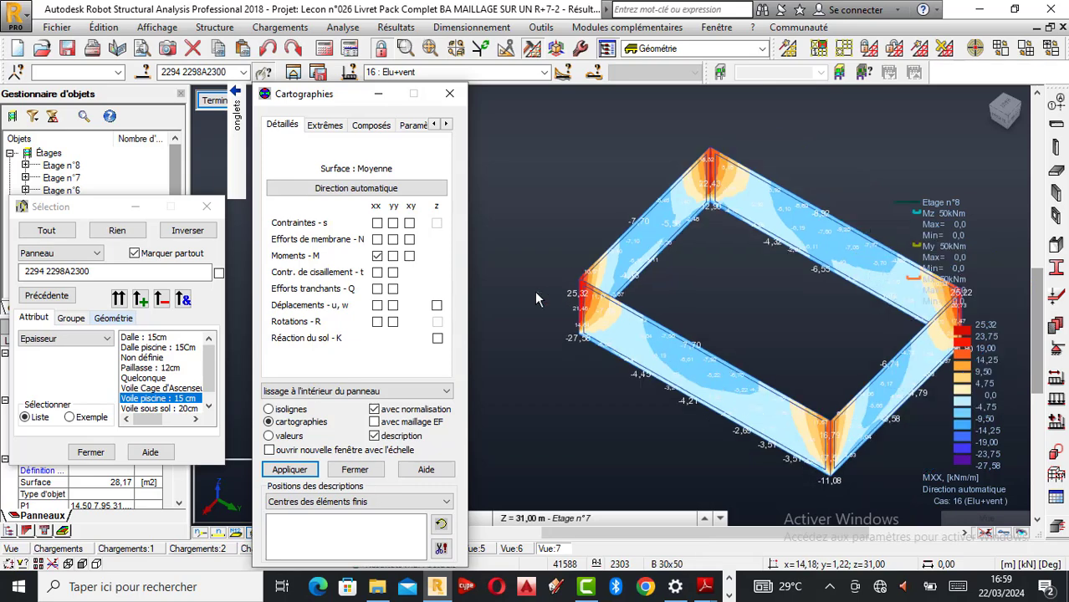
scroll(585, 293, "down", 1)
scroll(627, 306, "up", 1)
scroll(602, 303, "down", 1)
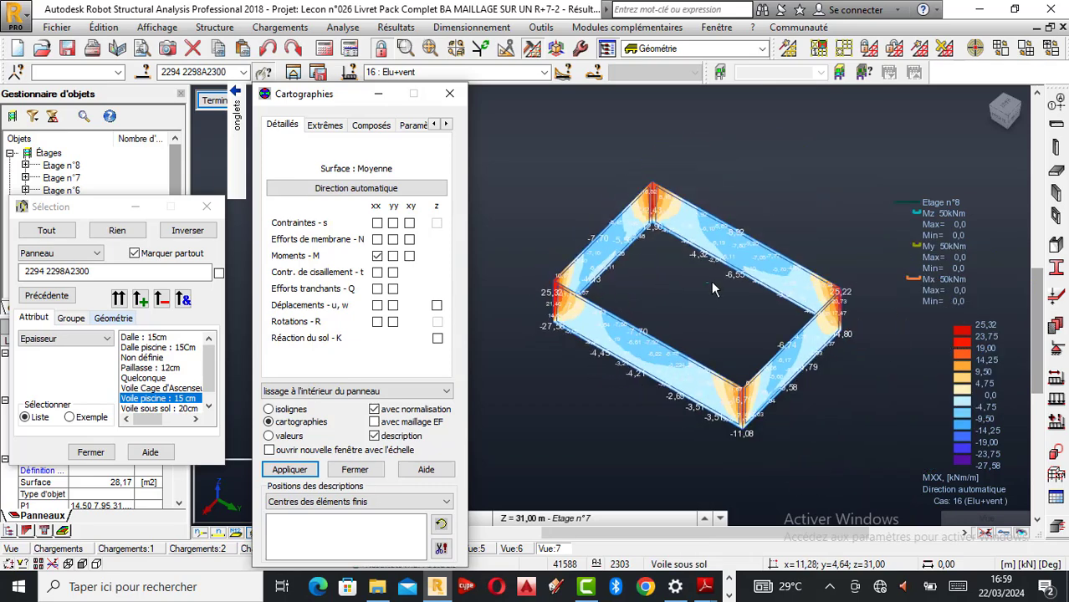
scroll(600, 303, "up", 1)
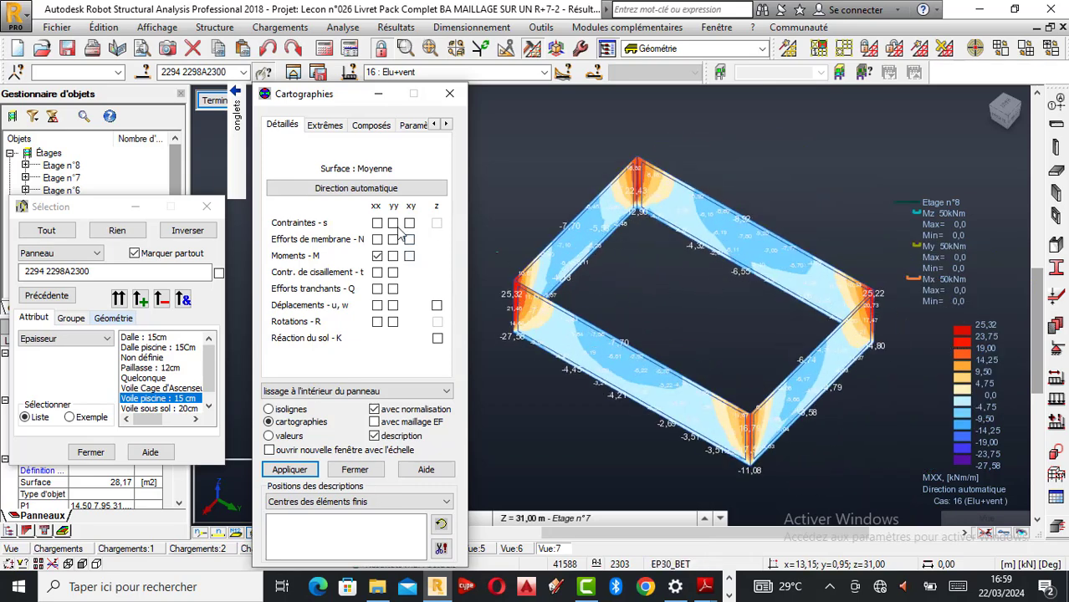
- Switch the pool wall maps to the yy moments and from there to the xy moments
left_click(394, 255)
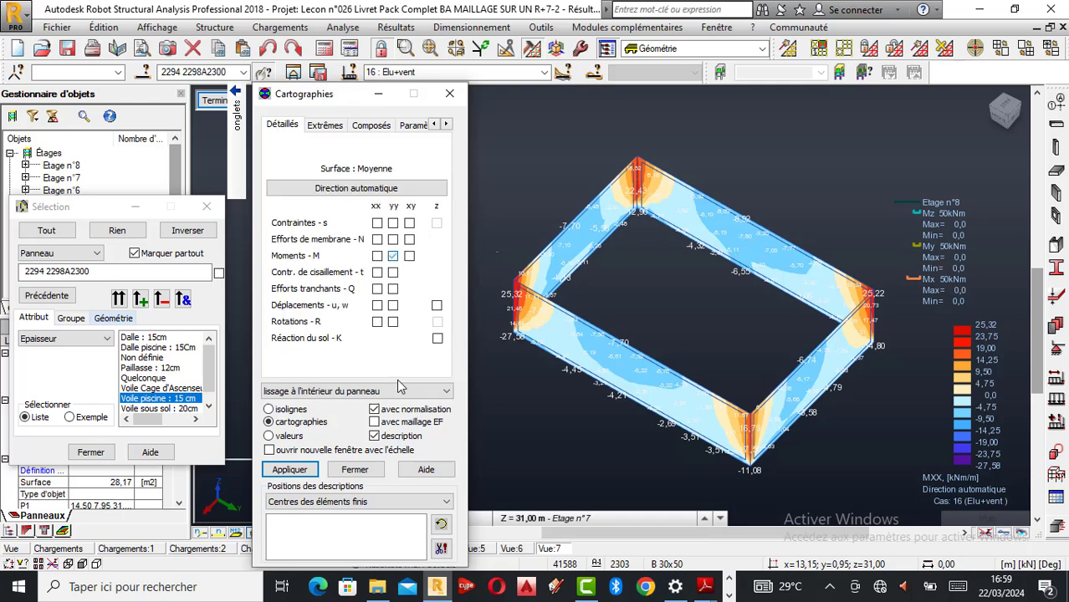
left_click(306, 471)
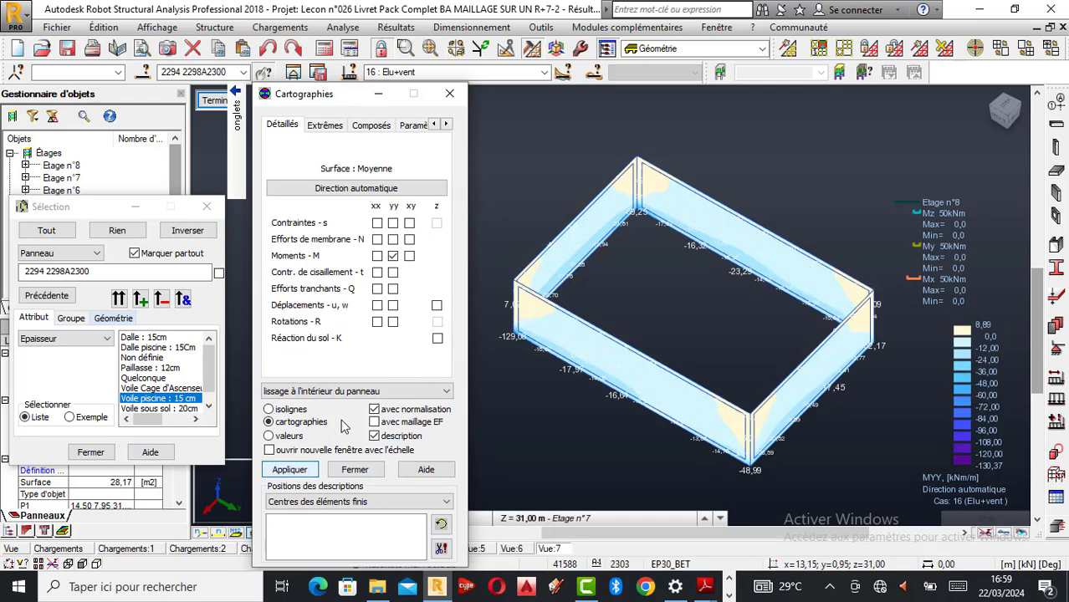
left_click(409, 255)
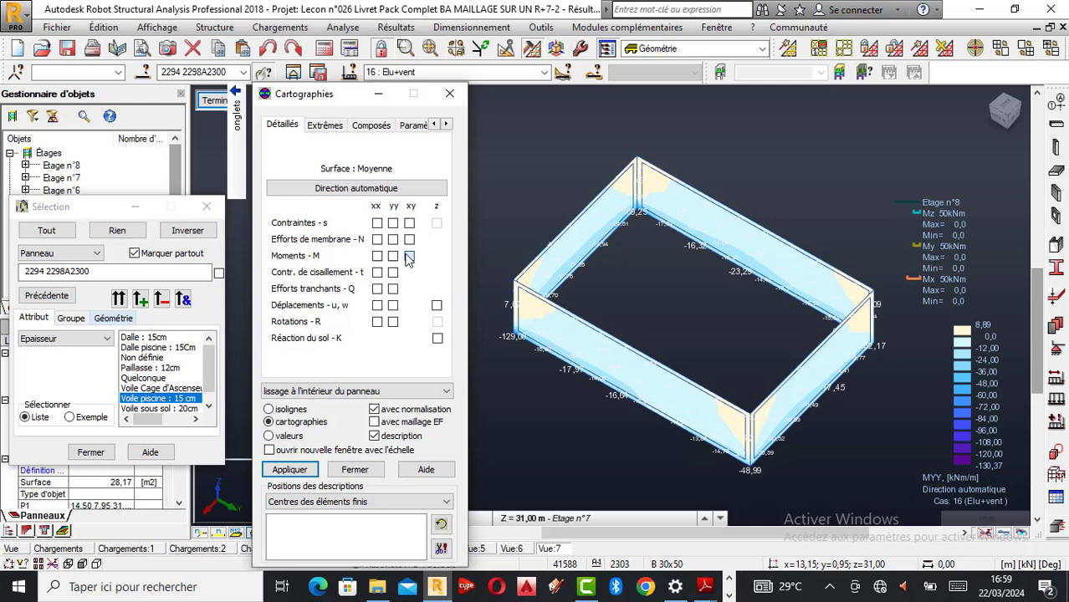
left_click(299, 472)
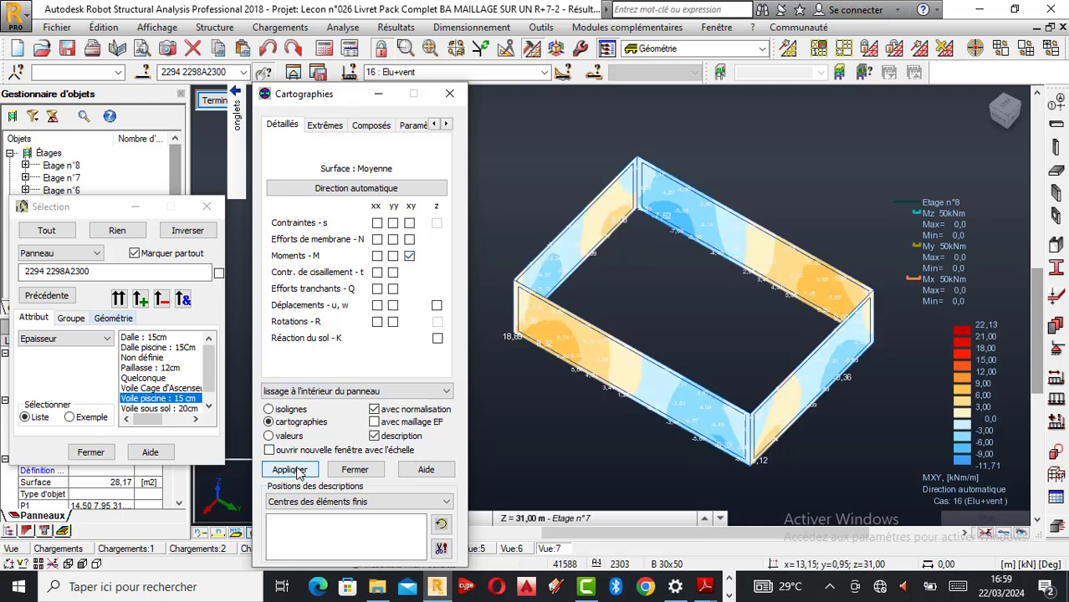
- Return the pool wall maps to the xx moments and open their colour scale settings (Echelle)
left_click(377, 255)
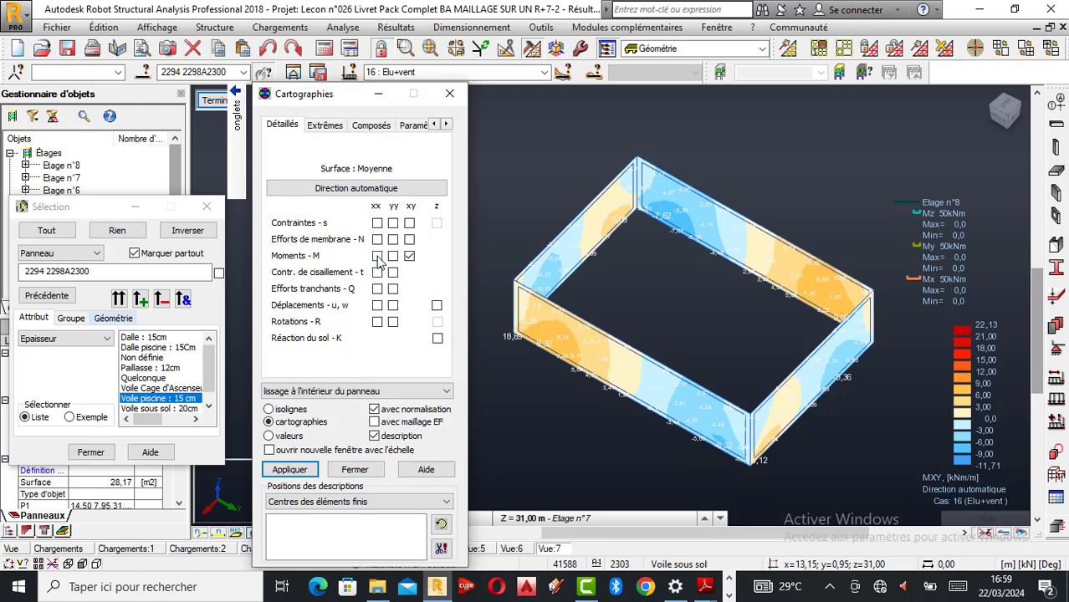
left_click(295, 473)
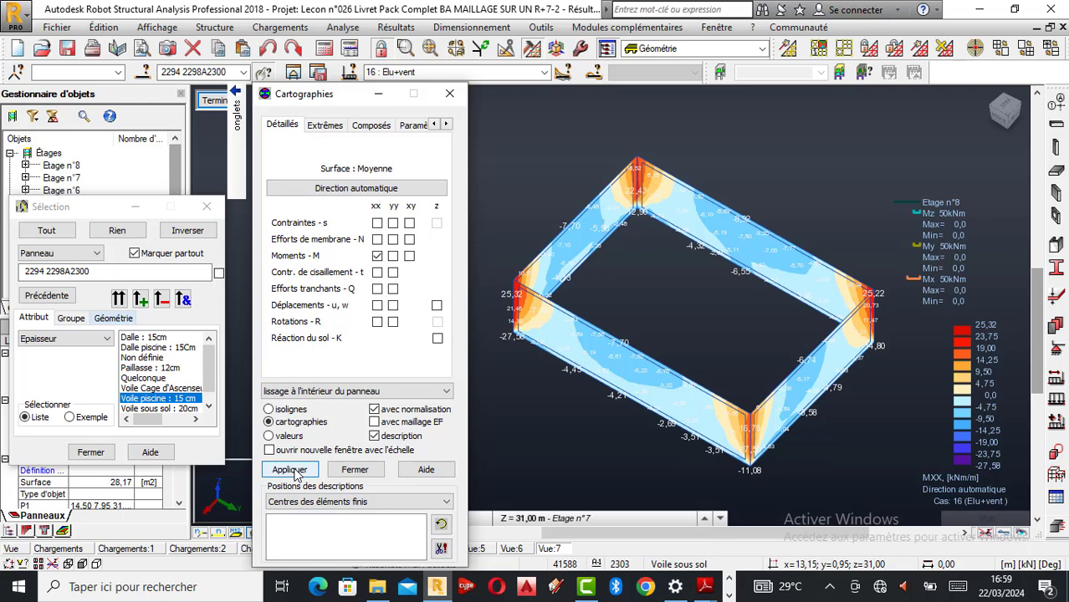
left_click(445, 124)
left_click(446, 124)
left_click(445, 124)
left_click(446, 124)
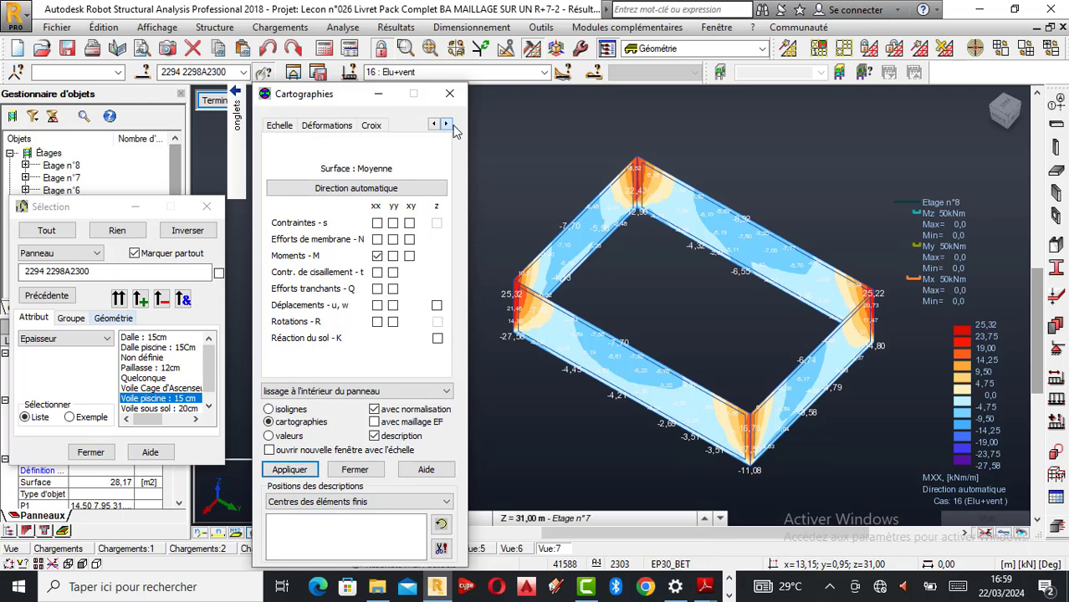
left_click(276, 126)
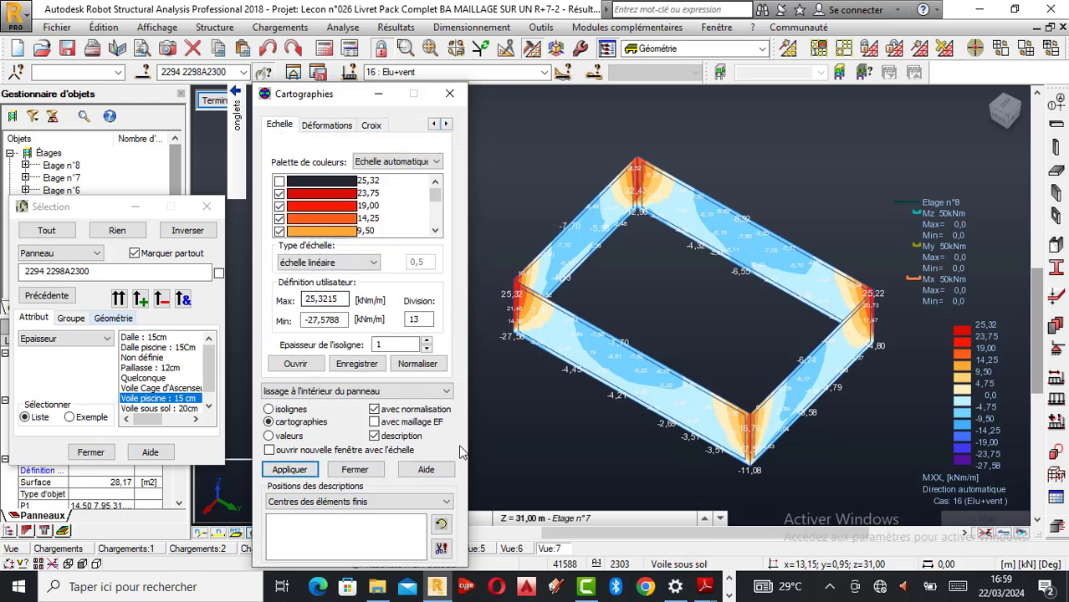
scroll(686, 338, "up", 1)
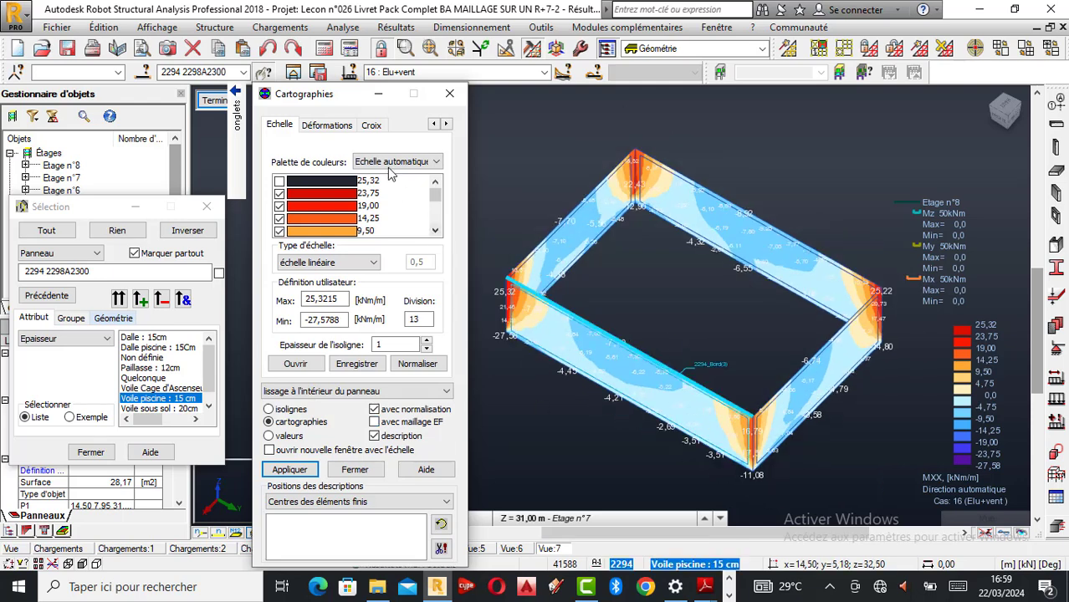
- Clear the moment maps from the isolated pool walls and select wall panel 2294
mouse_move(224, 100)
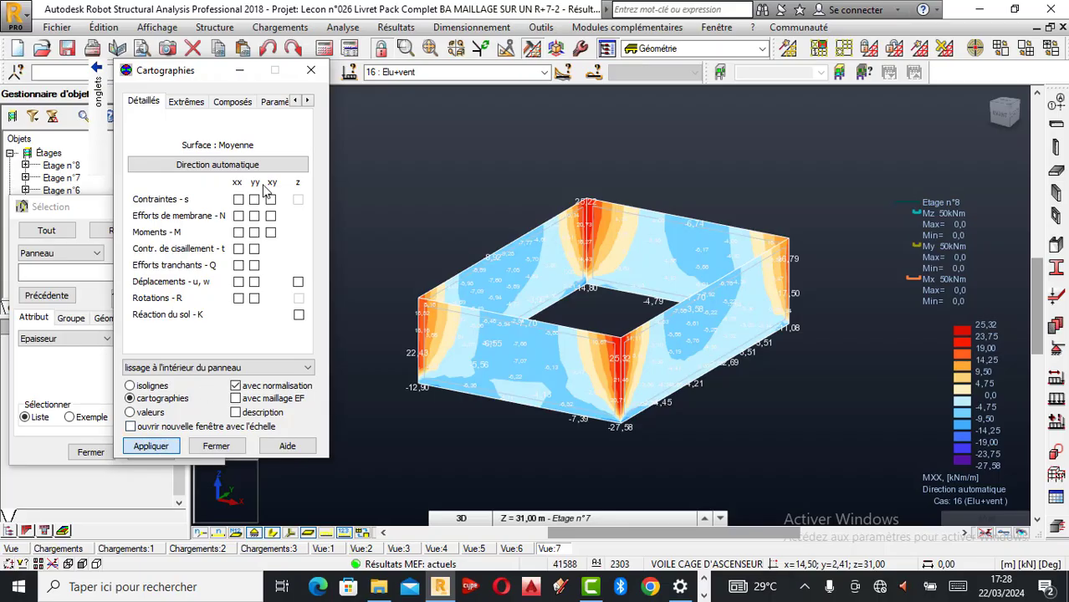
left_click(620, 348)
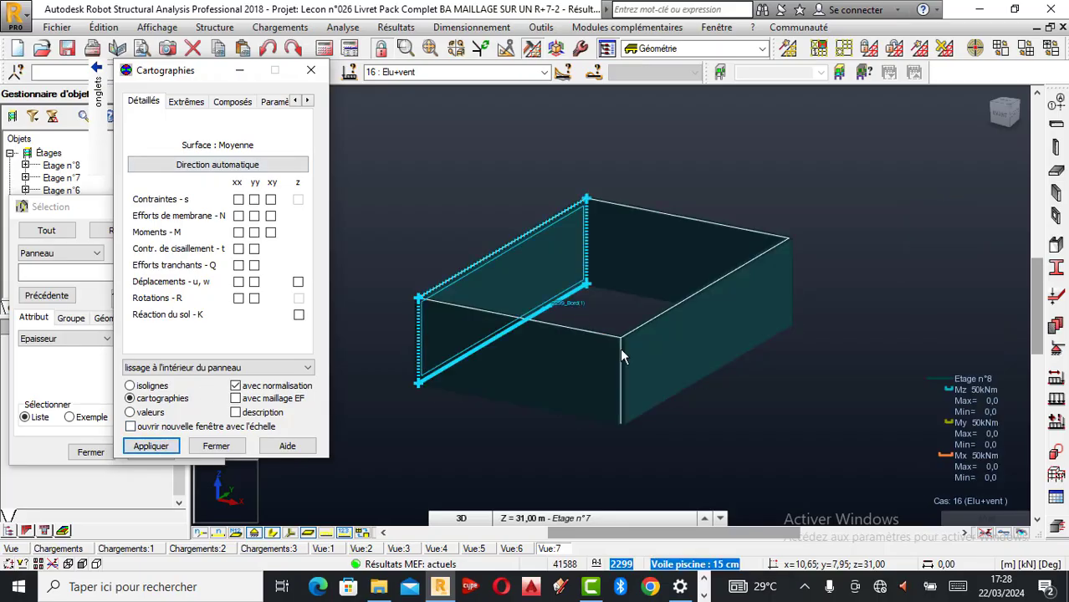
left_click(663, 365)
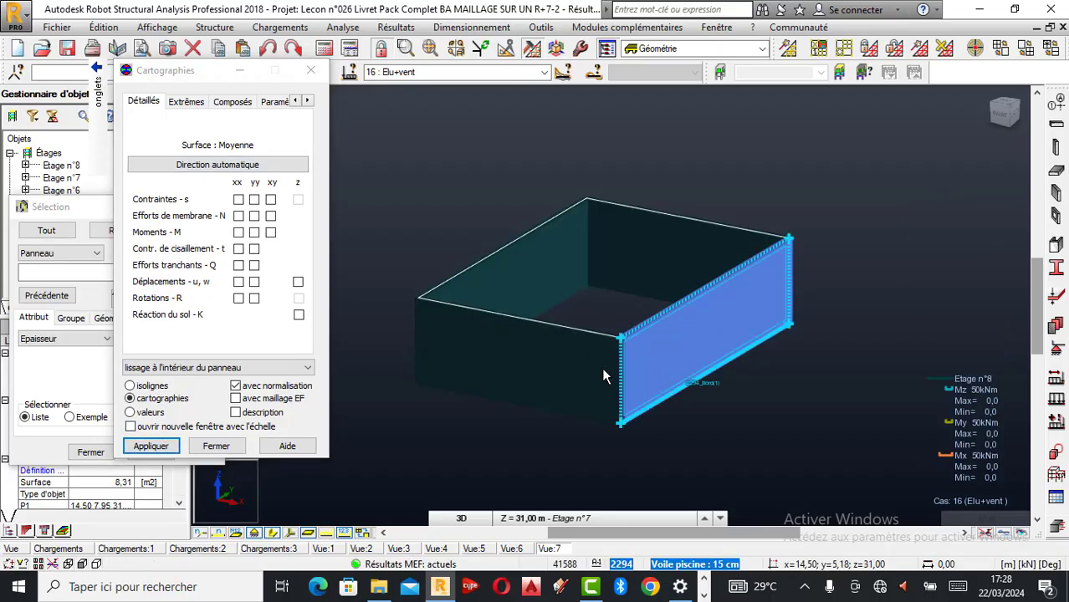
scroll(602, 365, "down", 1)
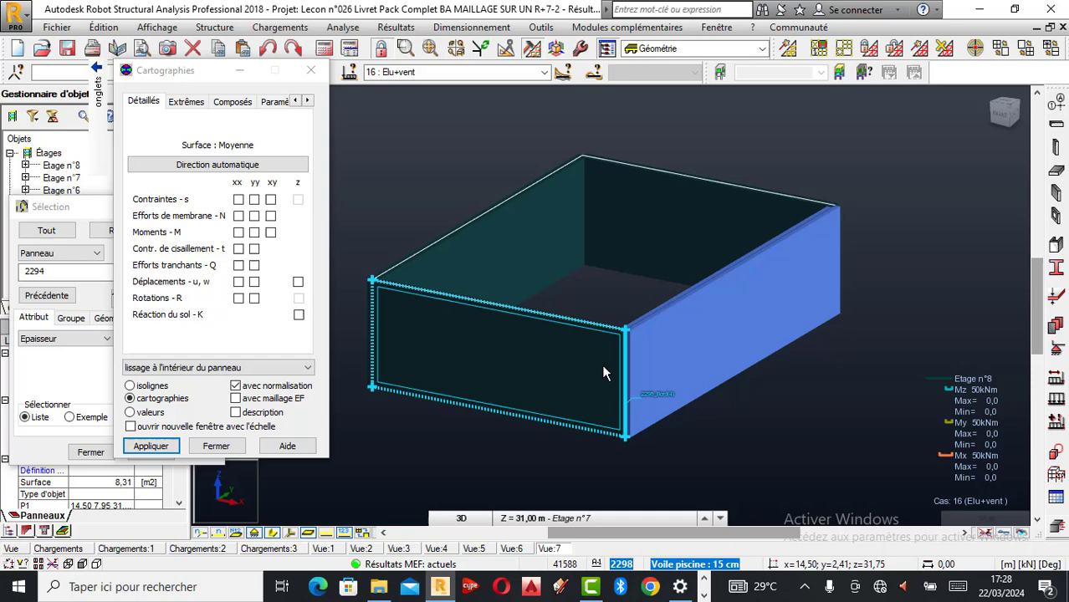
- Assign the VOILE CAGE D'ASCENSEUR theoretical reinforcement type to wall panel 2294
left_click(448, 30)
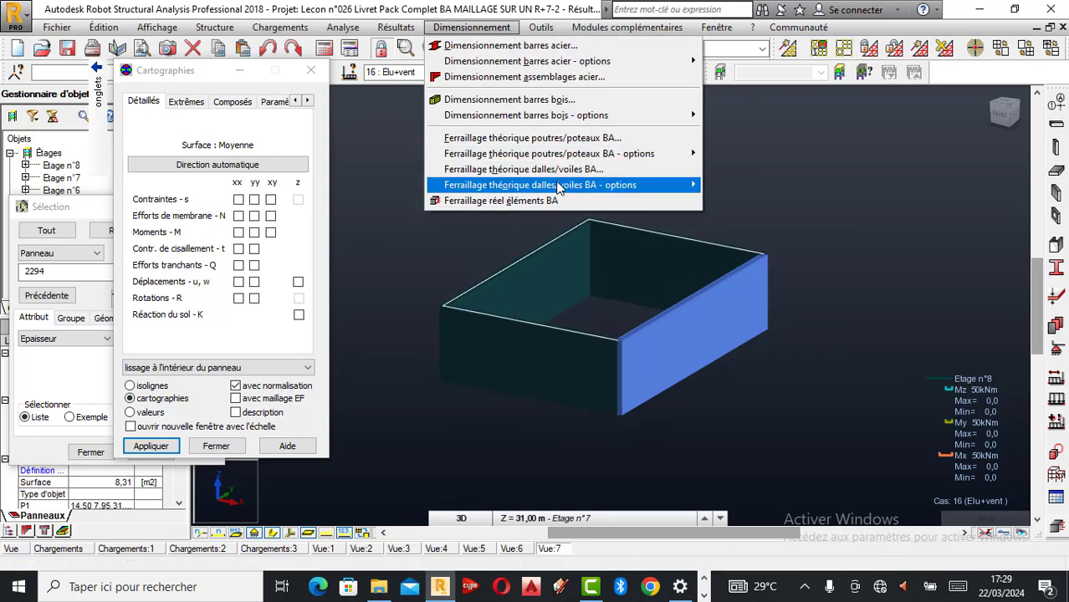
mouse_move(669, 185)
left_click(746, 187)
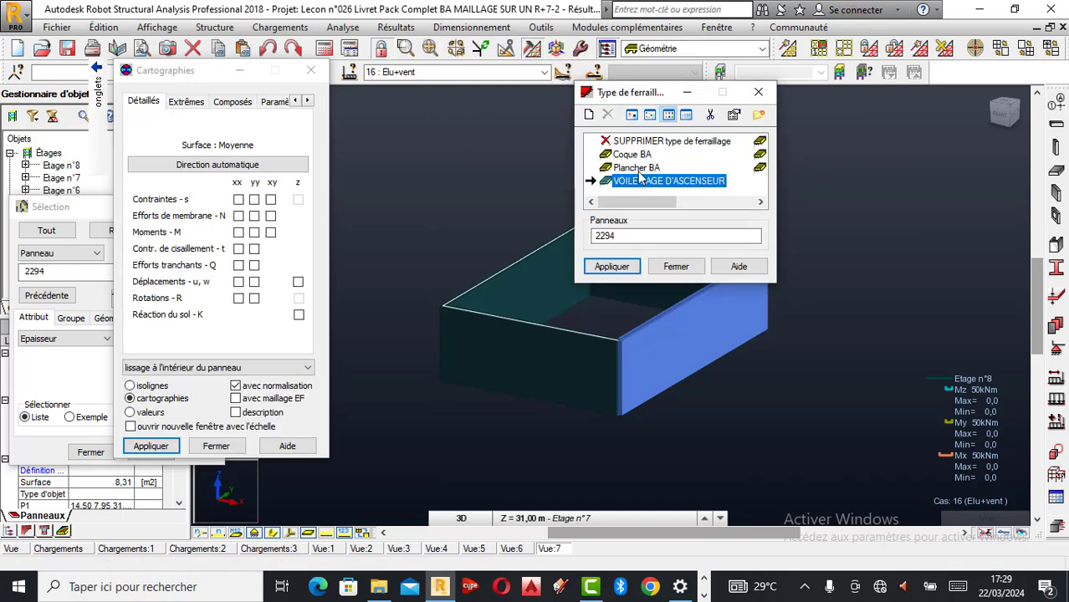
left_click(590, 114)
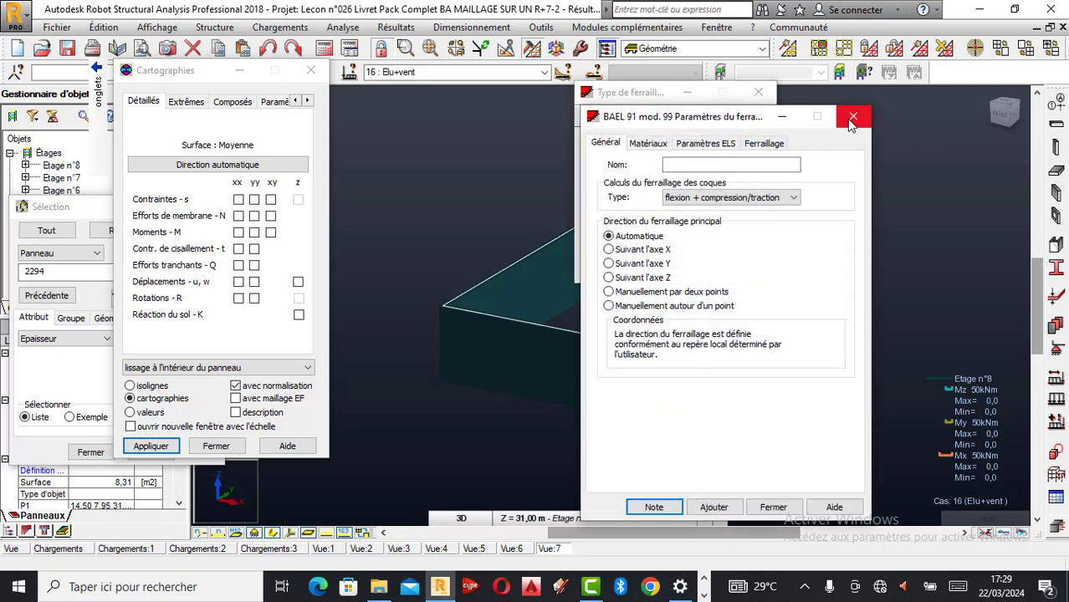
left_click(852, 117)
left_click(650, 181)
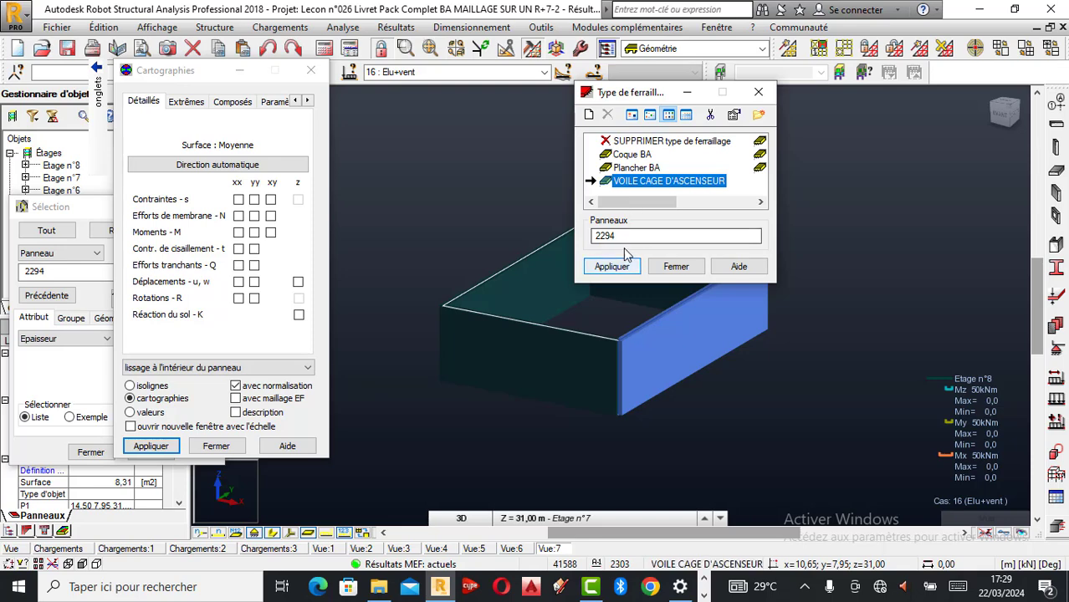
left_click(609, 266)
left_click(606, 267)
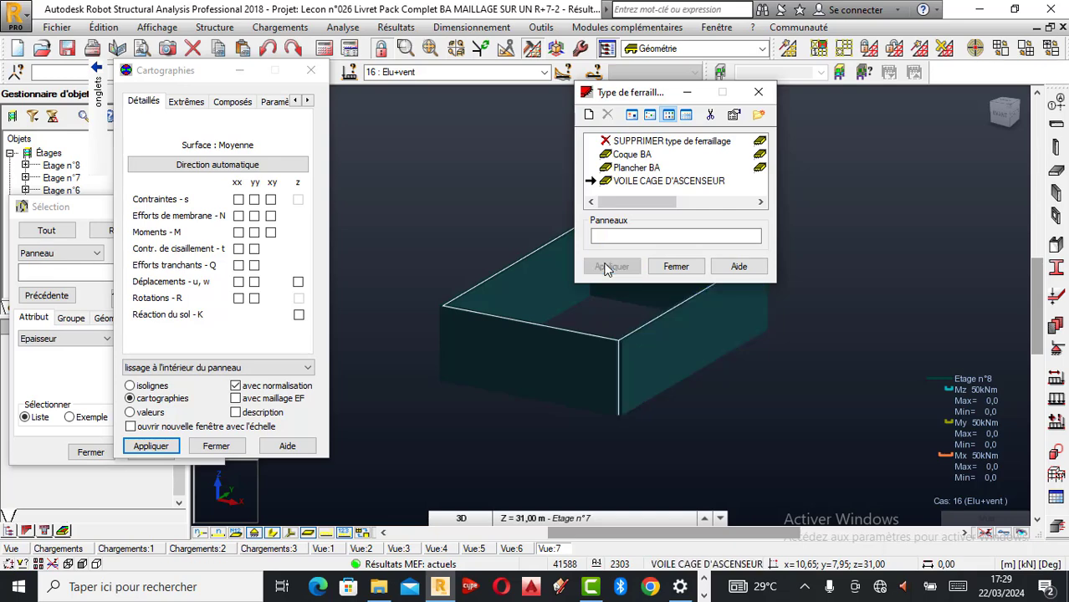
left_click(676, 266)
- Send pool wall panel 2294 to real RC element reinforcement using the manual combination 16 Elu+vent
left_click(705, 318)
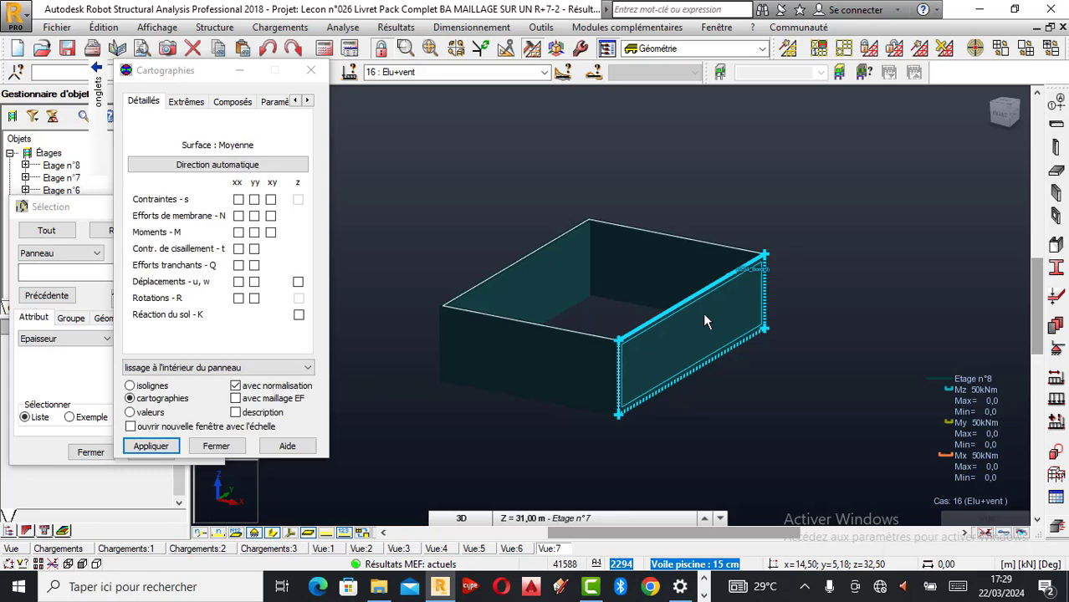
left_click(705, 320)
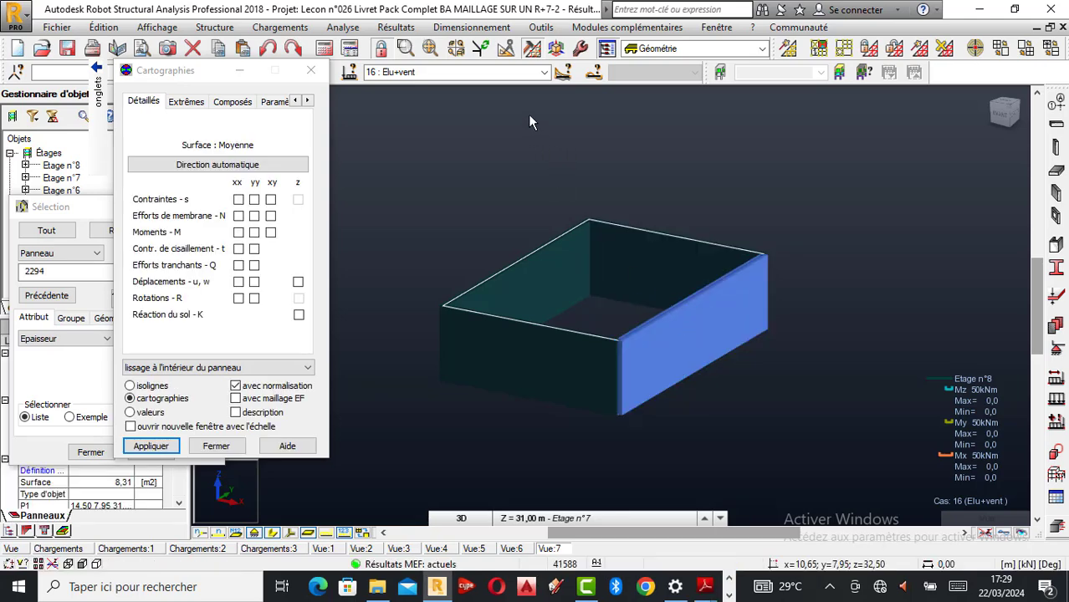
left_click(472, 28)
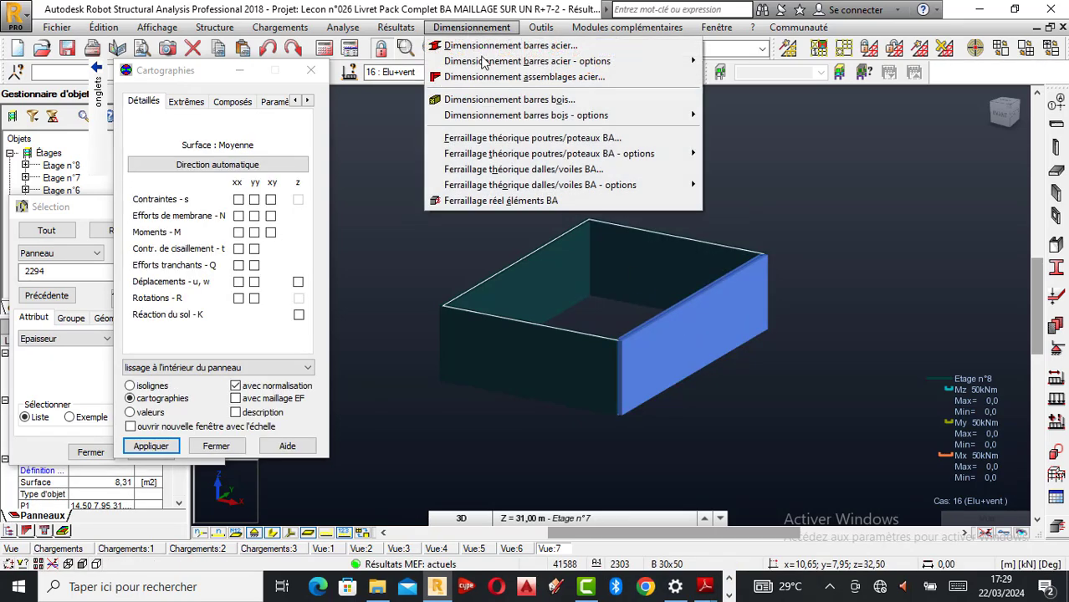
left_click(516, 203)
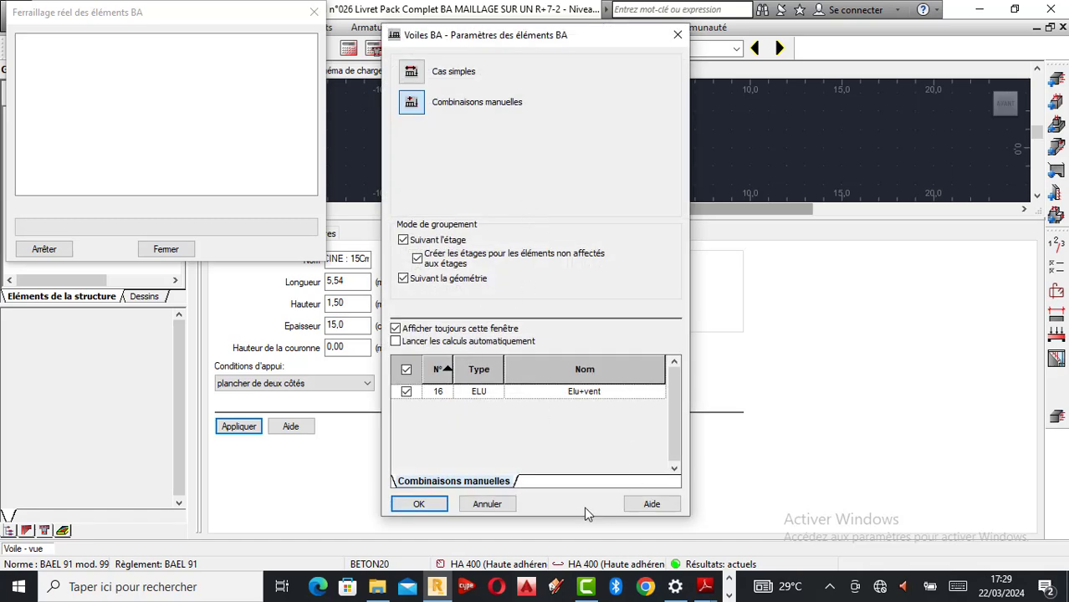
left_click(419, 505)
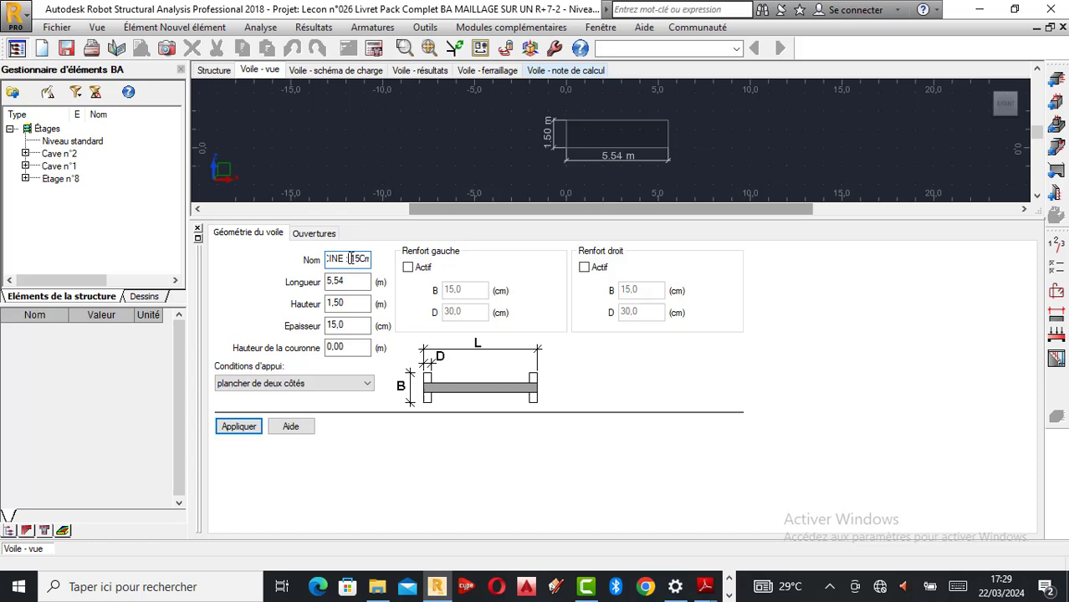
- Check the pool wall's name and dimensions, then apply the wall geometry
left_click(351, 258)
key("End")
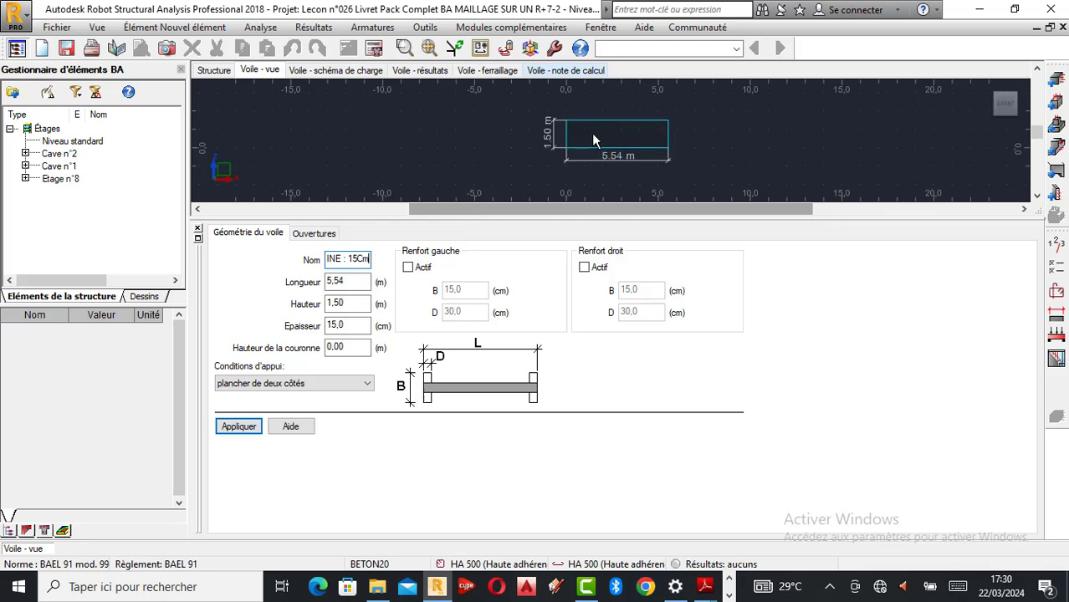
scroll(591, 140, "up", 1)
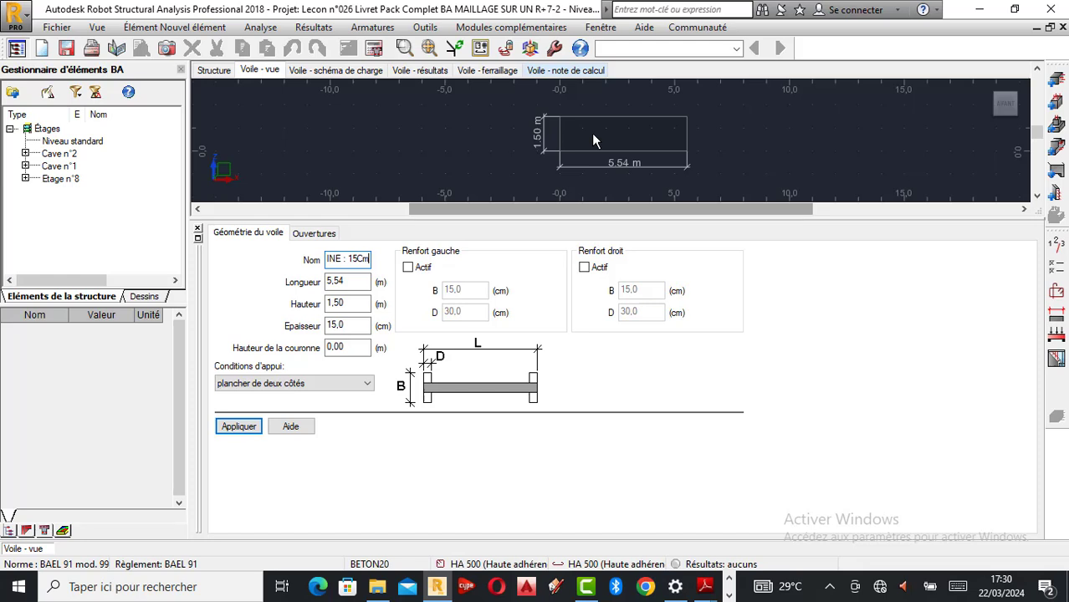
scroll(592, 133, "up", 1)
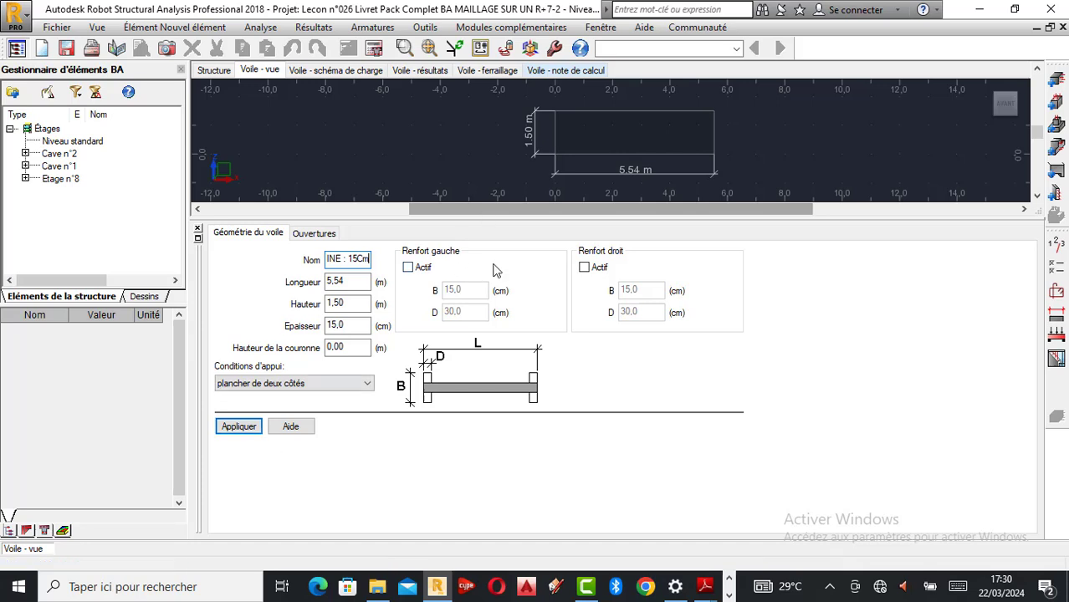
left_click(238, 428)
- In the storey parameters, reference the upper level and set the storey position to dernier and the environment to agressif
left_click(1060, 250)
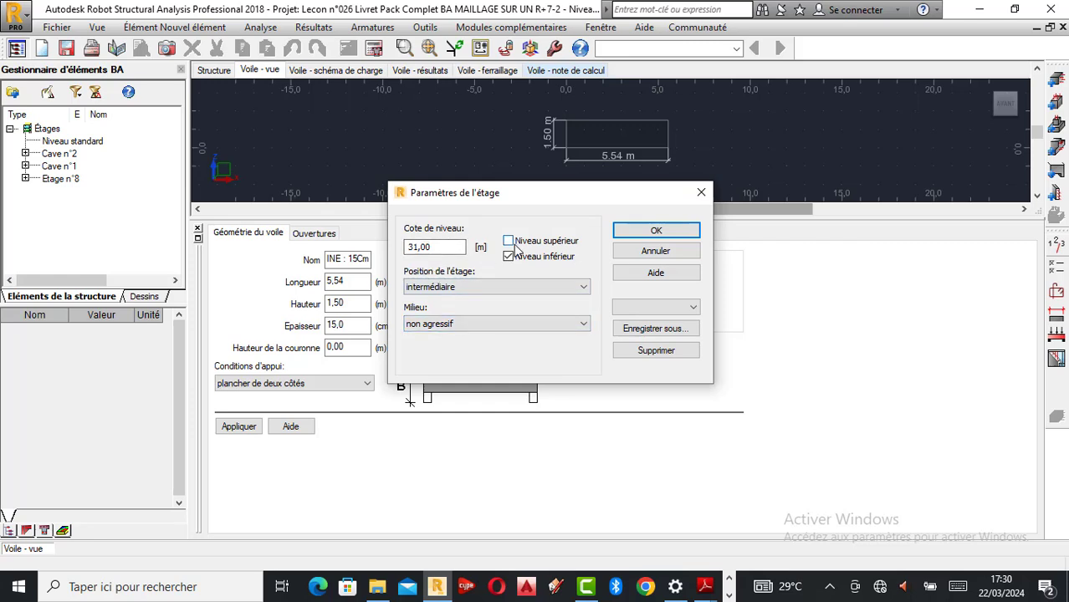
left_click(476, 286)
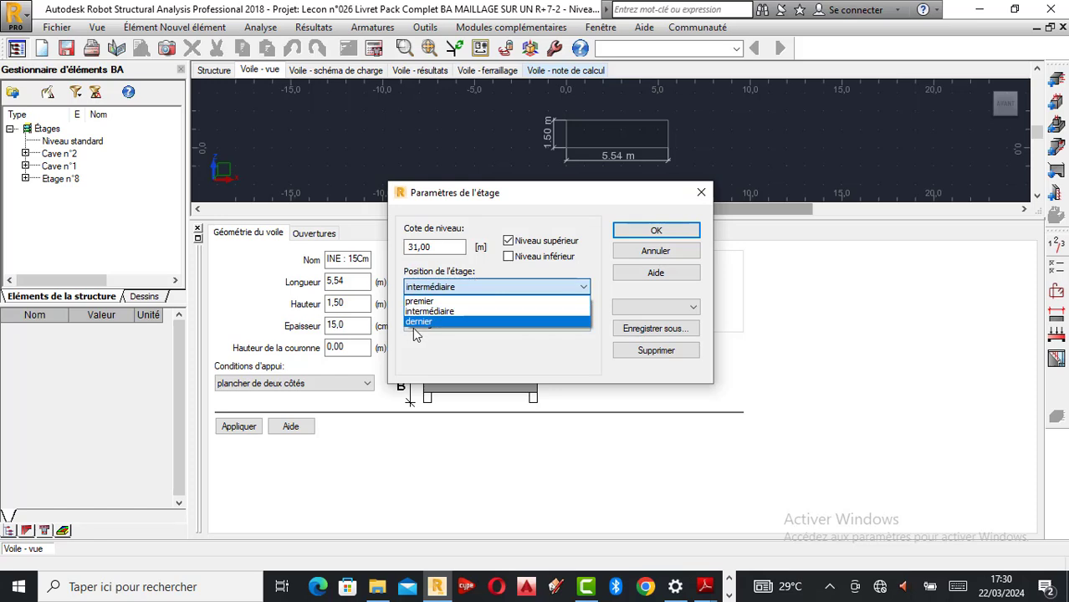
left_click(420, 324)
left_click(427, 324)
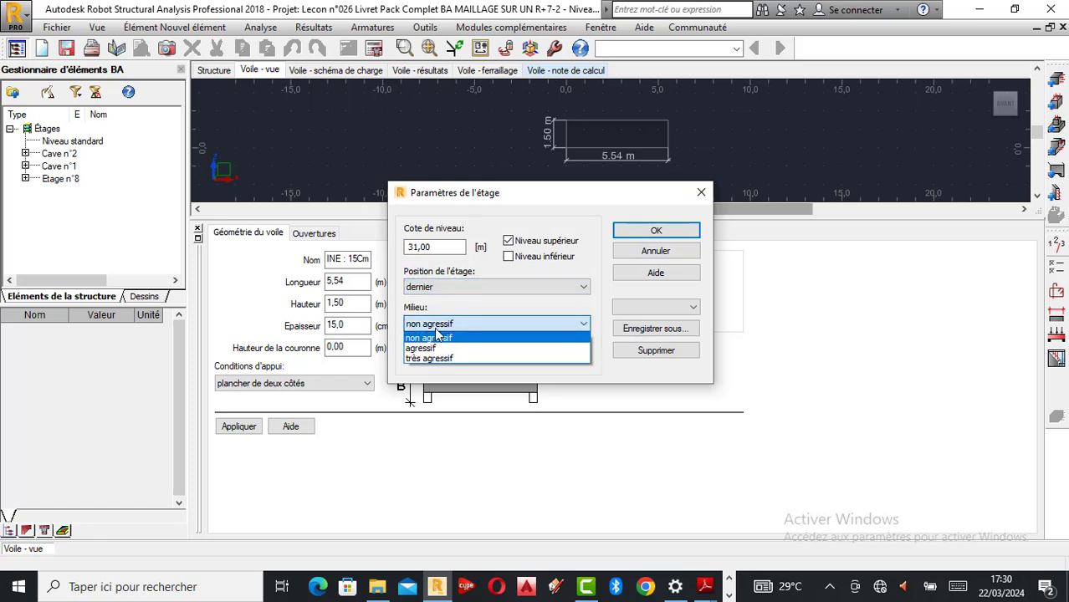
left_click(429, 348)
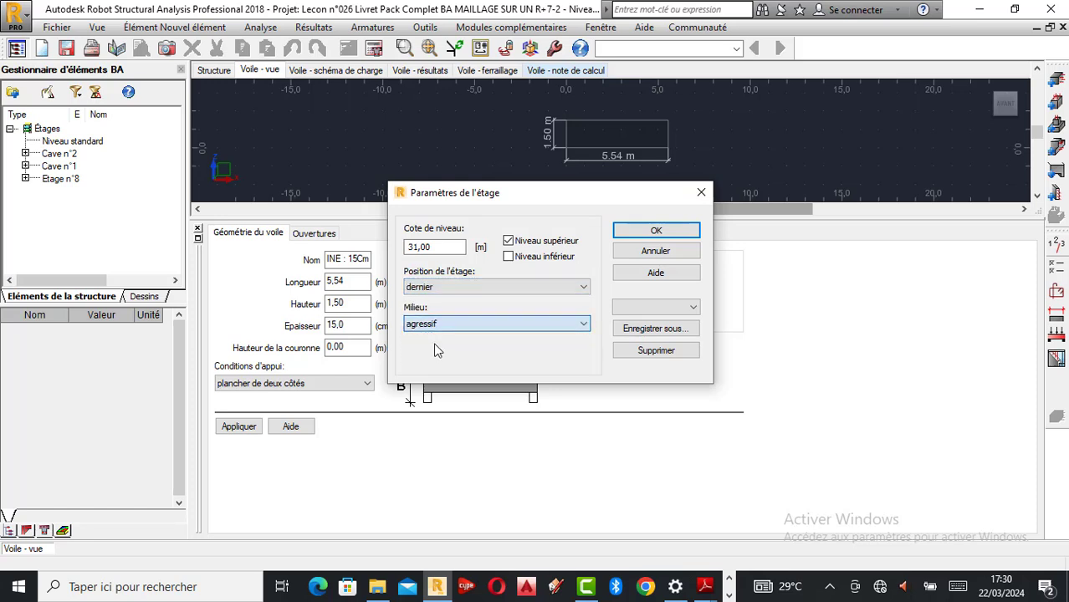
- Save the storey parameters under the name PROJET FINI and accept them
left_click(669, 307)
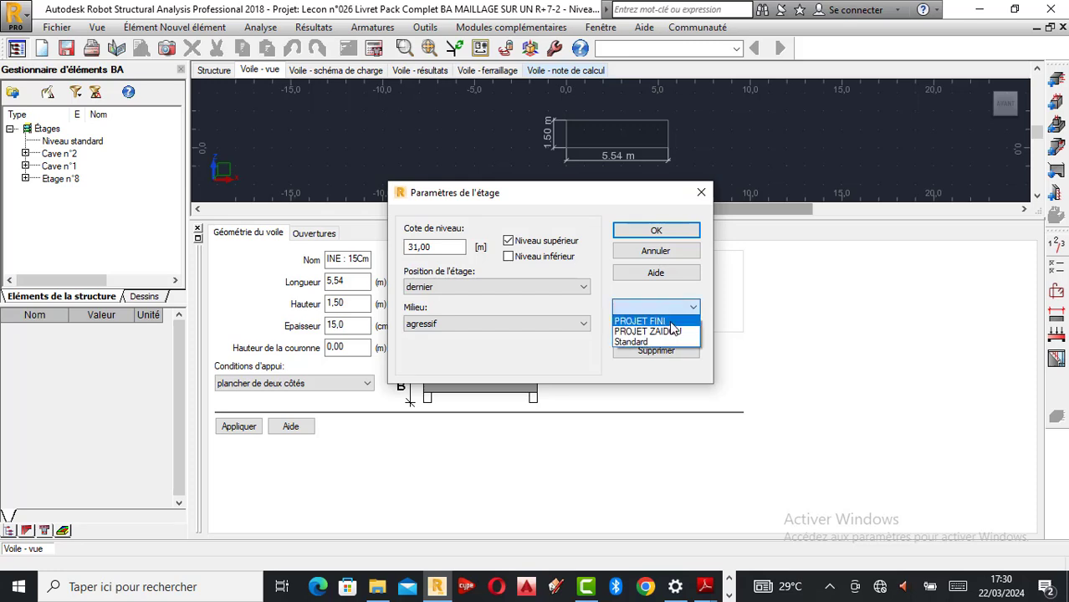
left_click(734, 343)
left_click(660, 331)
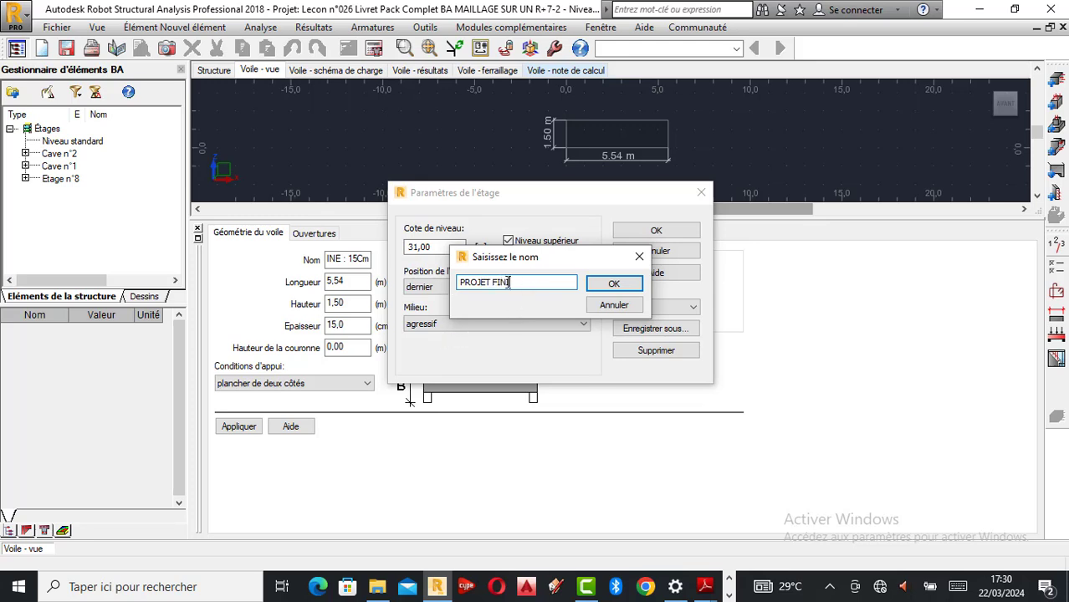
key("ctrl+a")
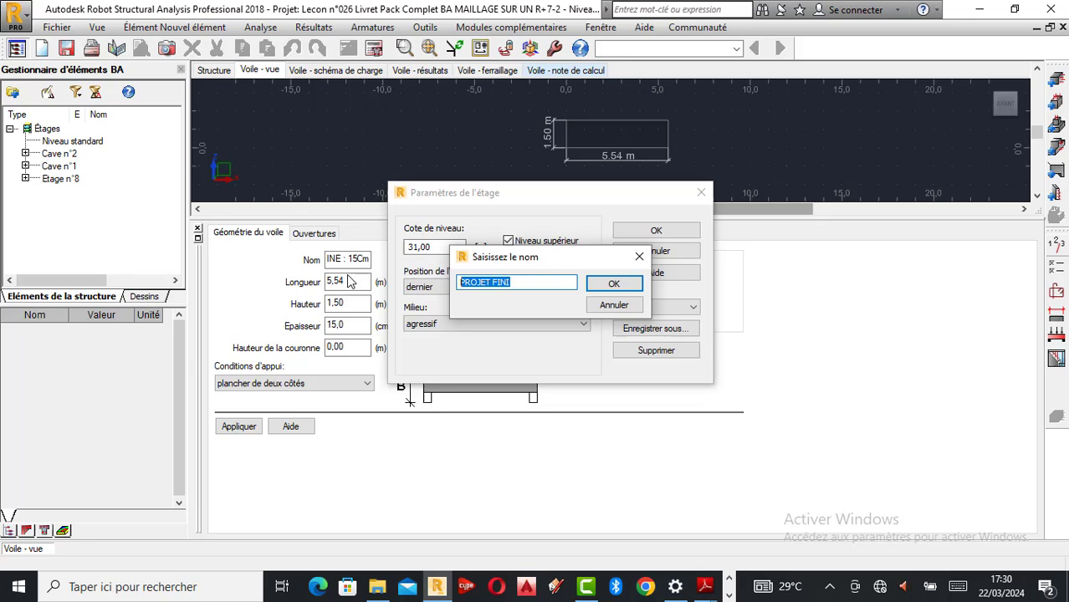
left_click(619, 283)
left_click(659, 231)
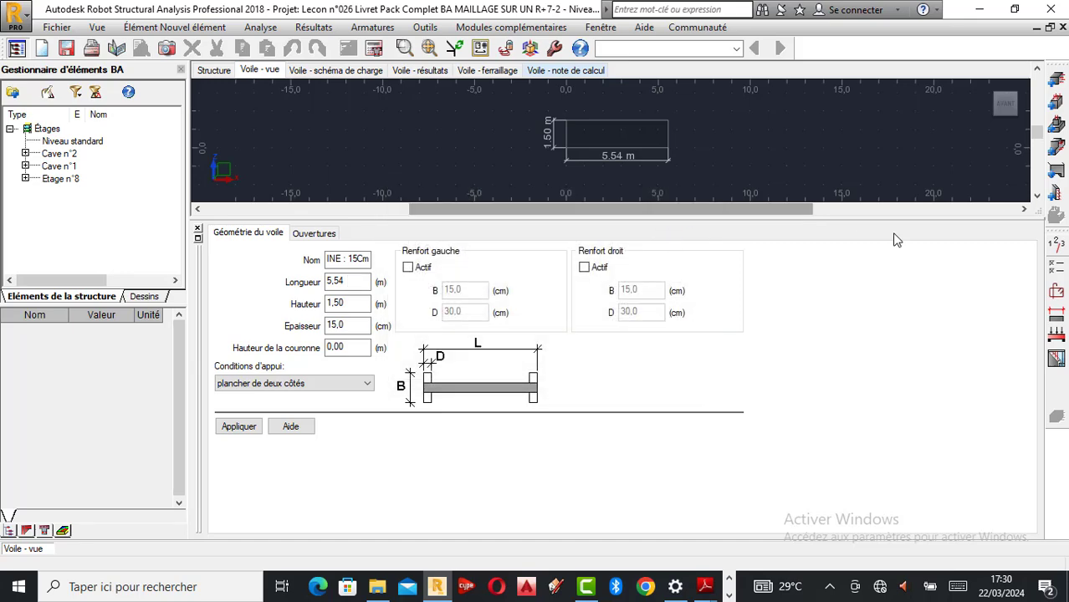
- In the wall's calculation options, choose the simplified calculation method and set a fixed concrete cover of 2 cm
left_click(1056, 268)
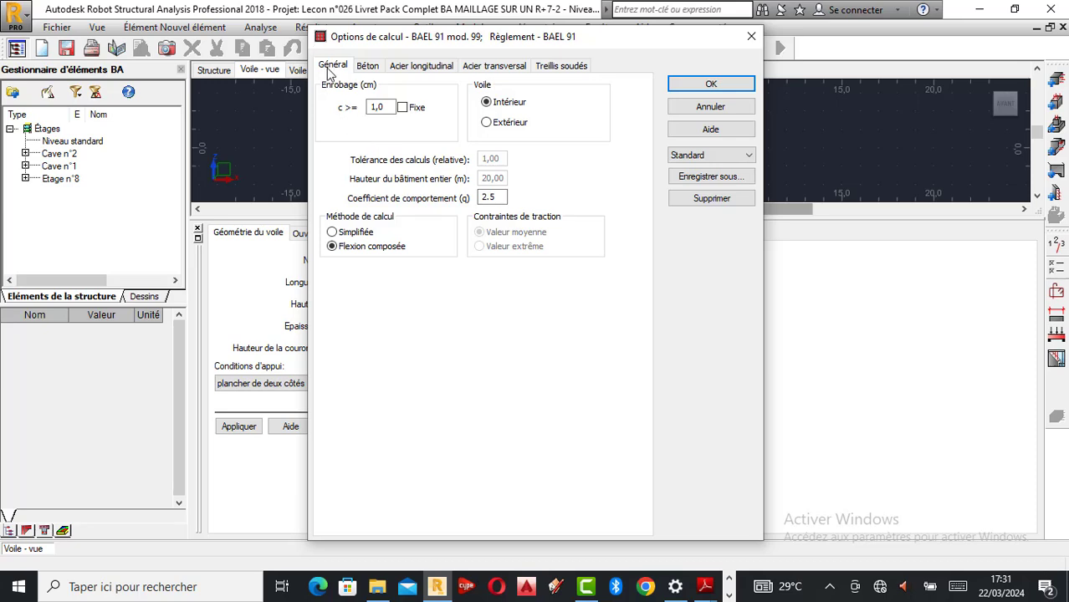
left_click(332, 232)
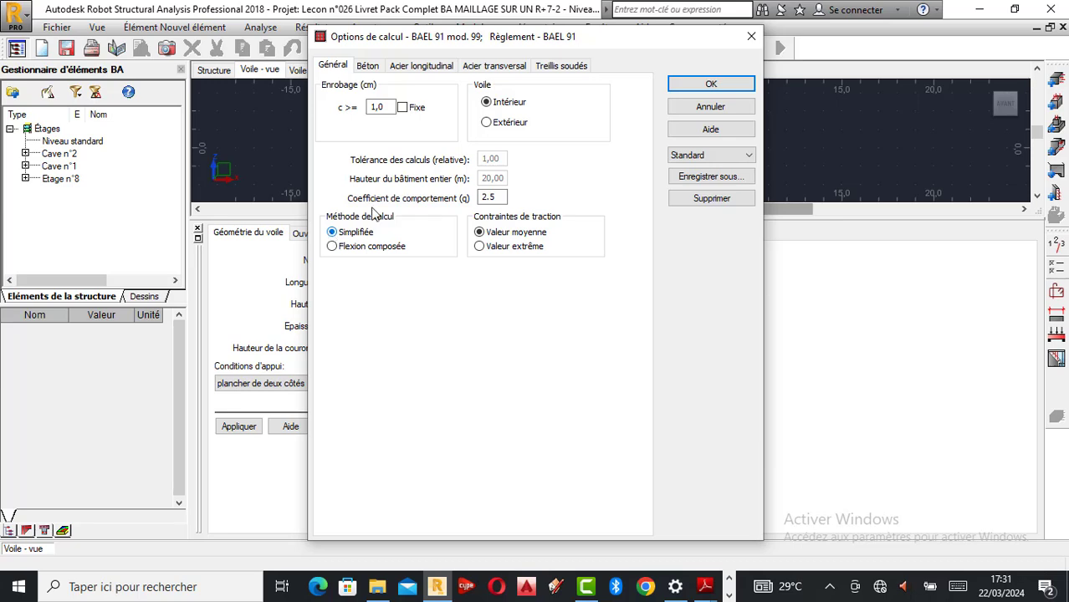
left_click(368, 71)
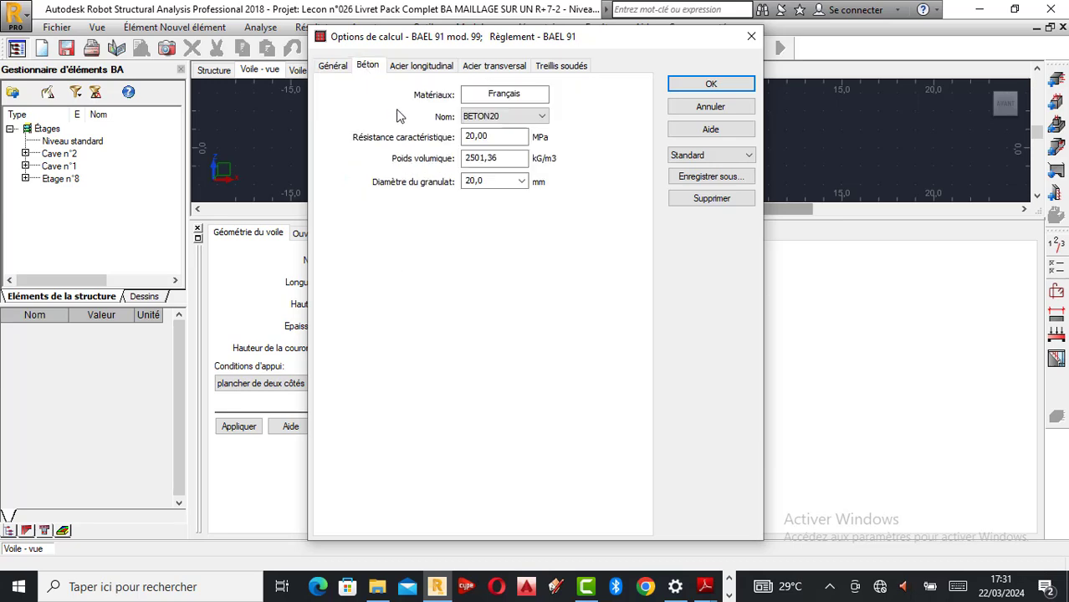
left_click(343, 66)
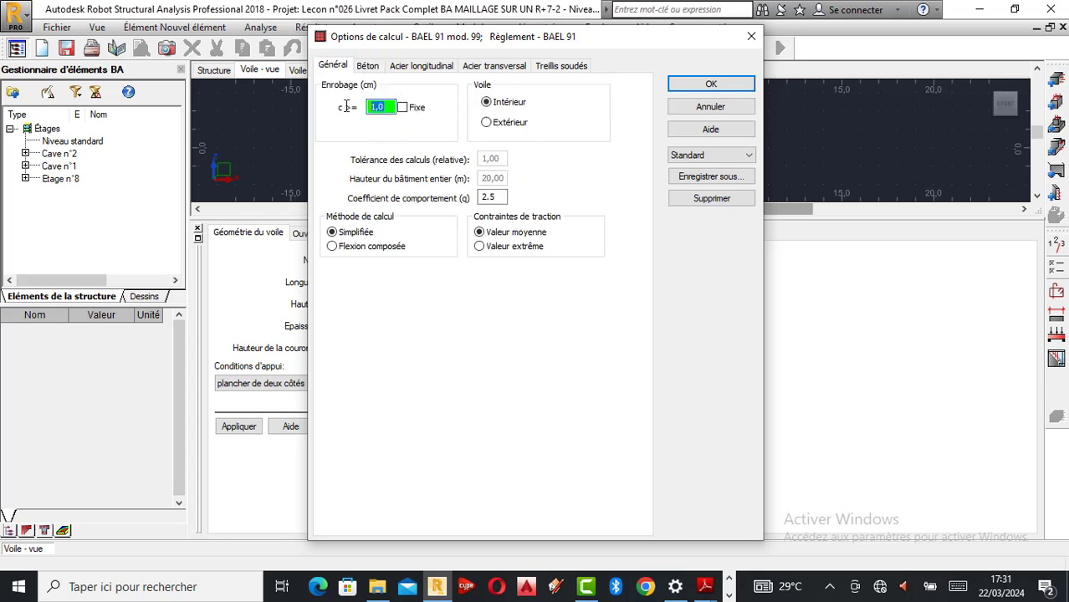
type("2")
left_click(402, 108)
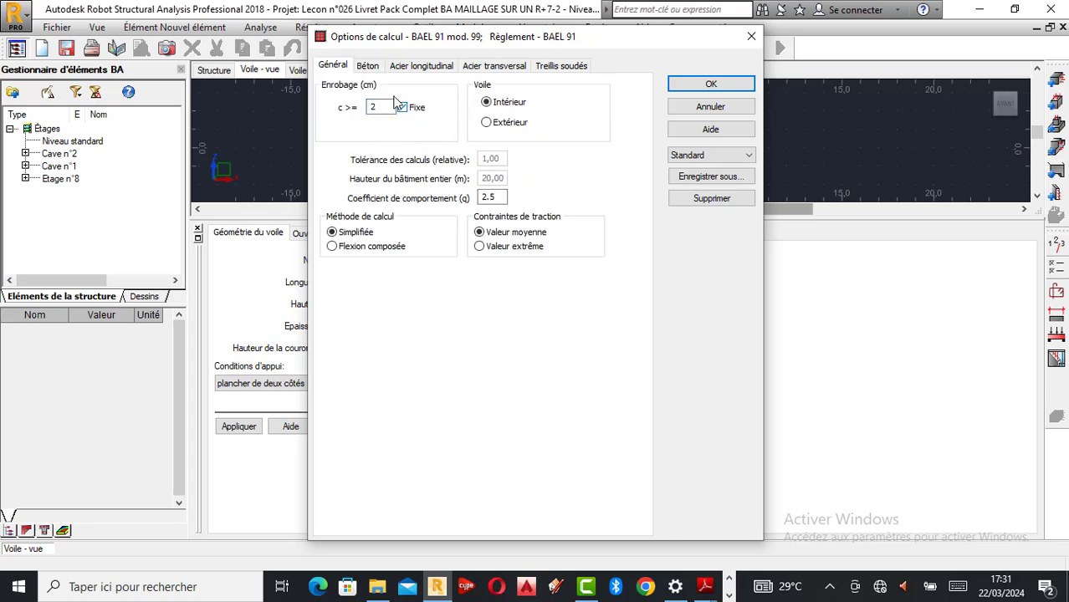
- Set the unit weight of the wall's BETON20 concrete to 2500 kg/m3
left_click(369, 69)
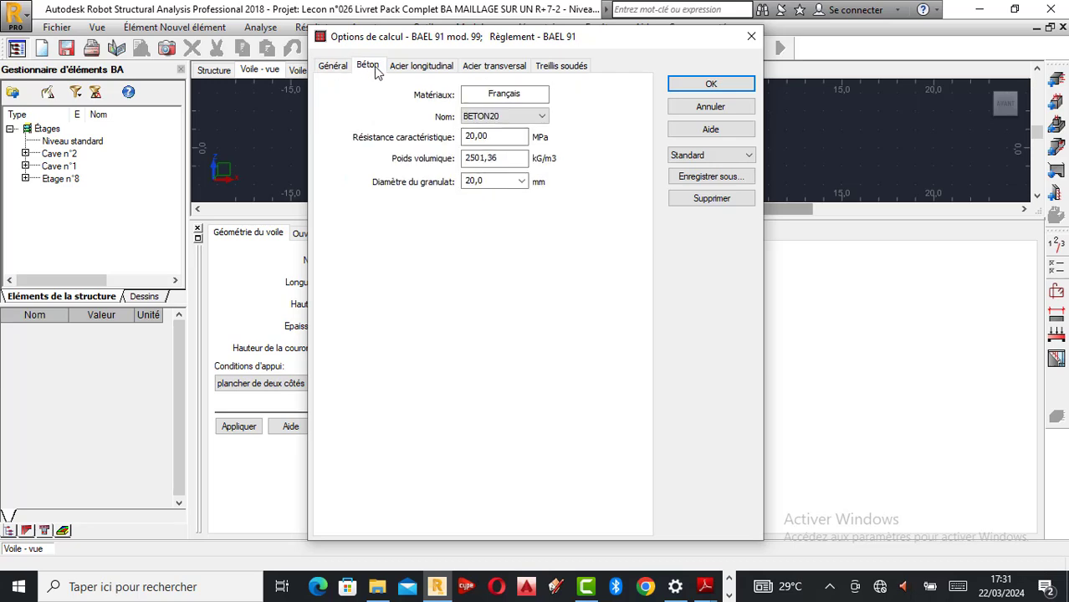
double_click(491, 157)
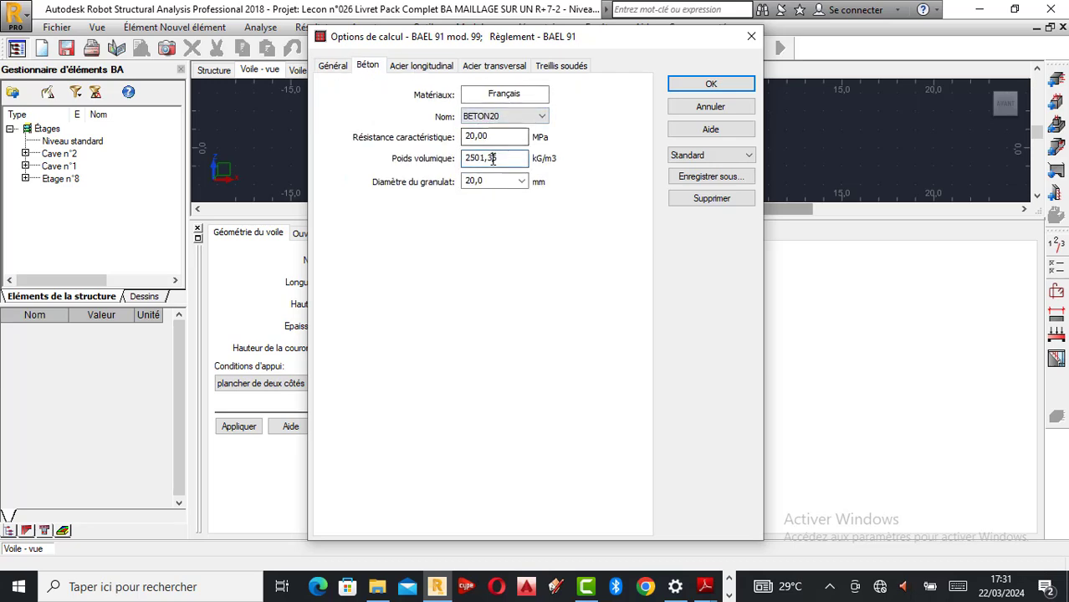
left_click(627, 345)
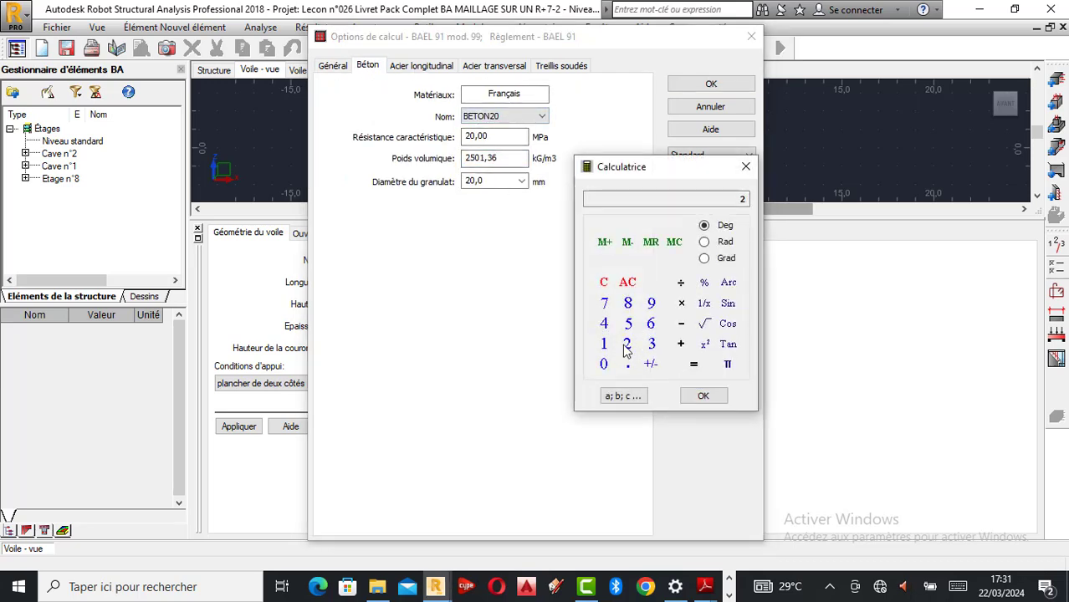
left_click(626, 324)
left_click(605, 364)
left_click(703, 396)
left_click(745, 167)
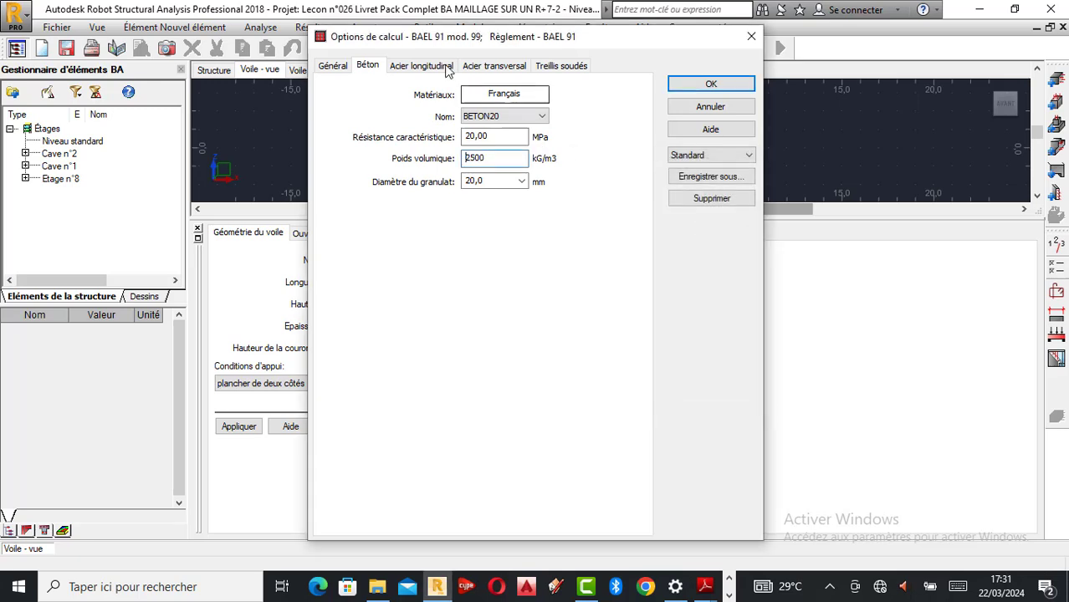
- Set the longitudinal steel to class HA 400 and allow only the 10 and 12 mm bars
left_click(409, 67)
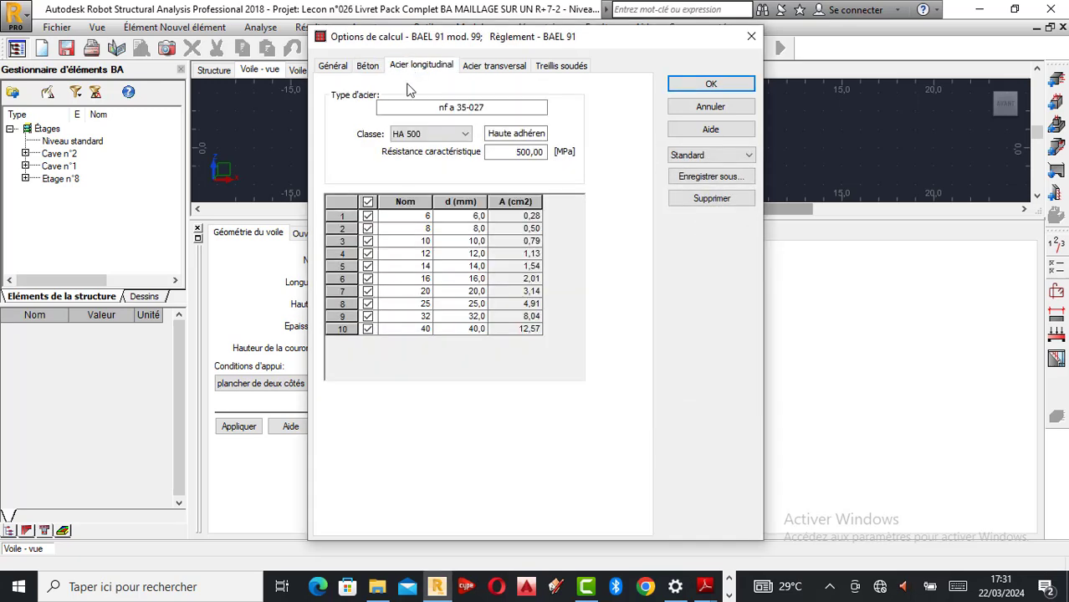
left_click(430, 135)
left_click(410, 154)
left_click(368, 203)
left_click(368, 241)
left_click(368, 253)
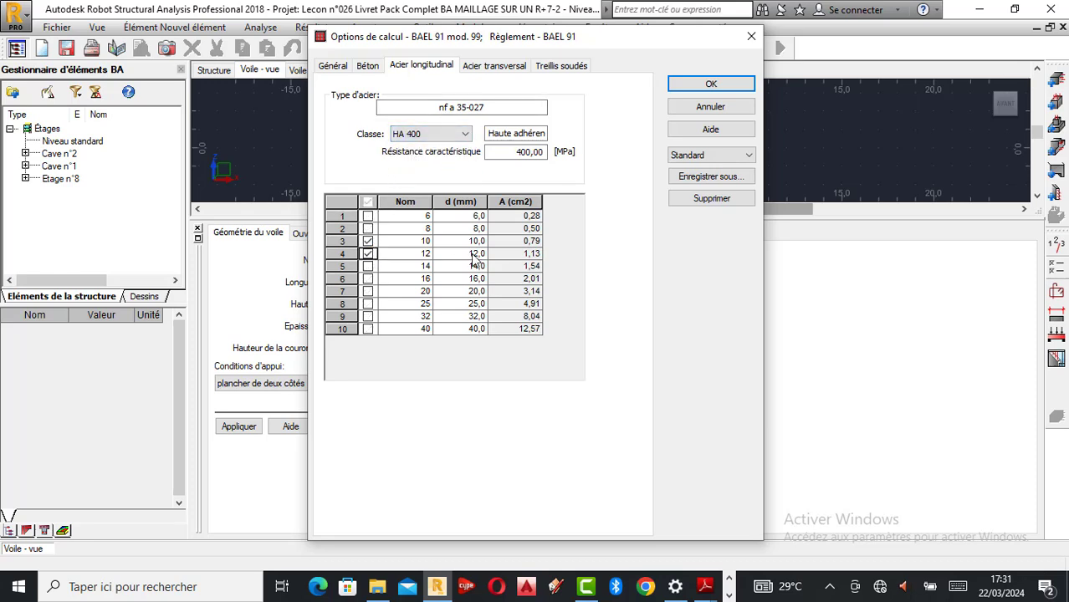
- Set the transverse steel to class HA 400 and allow only the 10 and 12 mm bars
left_click(494, 66)
left_click(433, 134)
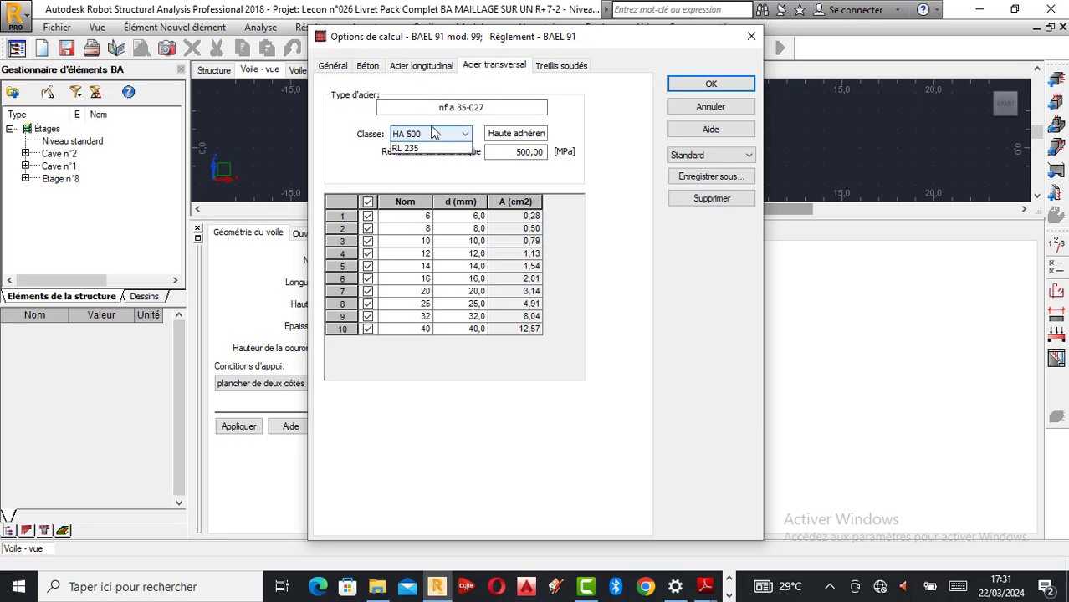
left_click(409, 151)
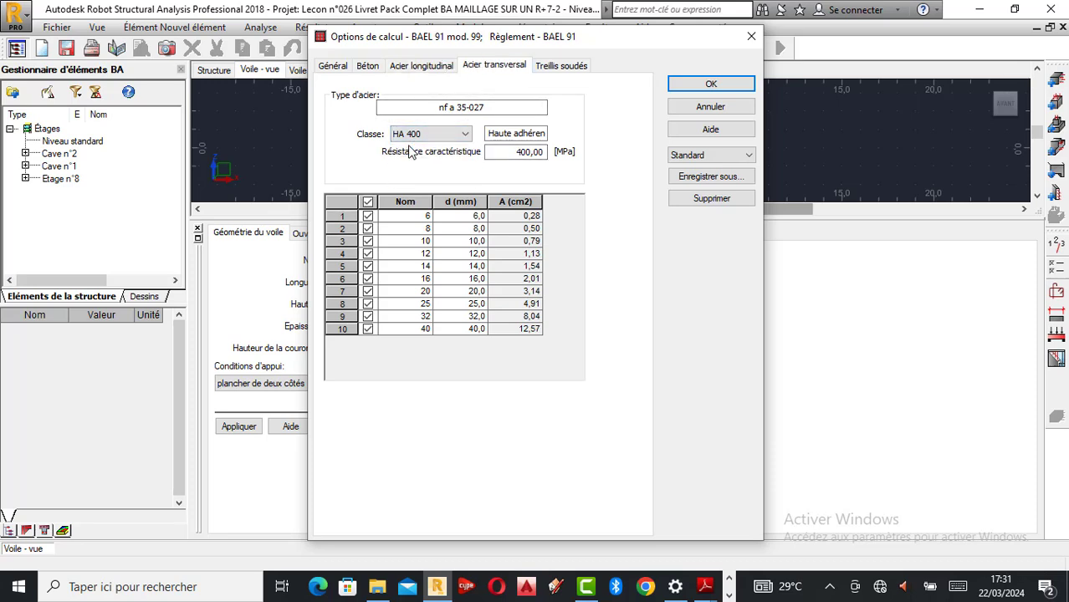
left_click(368, 203)
left_click(368, 241)
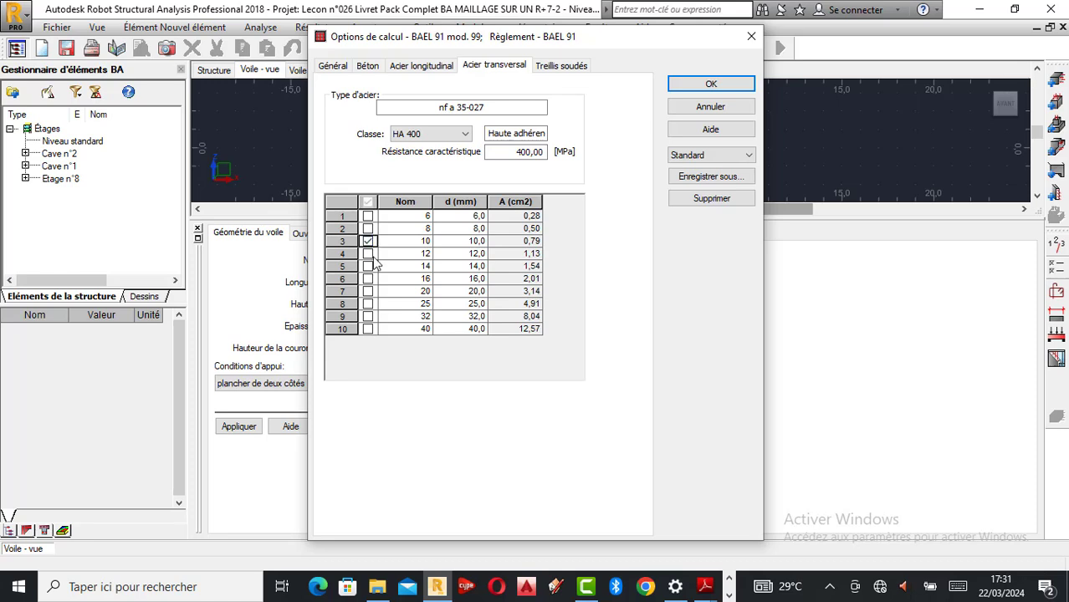
left_click(368, 254)
- Keep the default welded mesh settings, save the calculation options under the name PROJET FINI and accept them
left_click(548, 66)
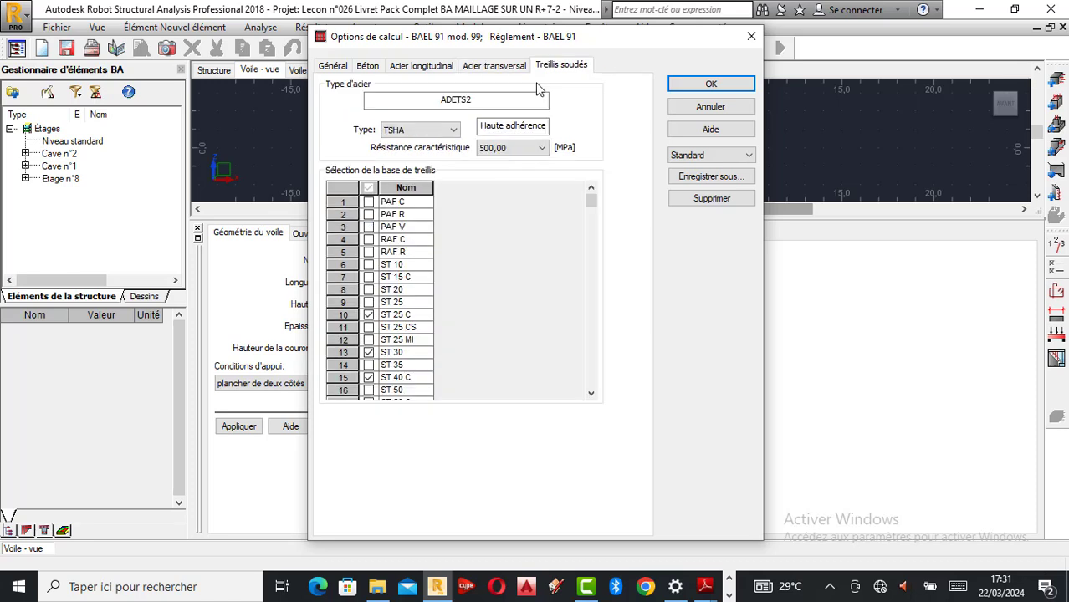
left_click(705, 177)
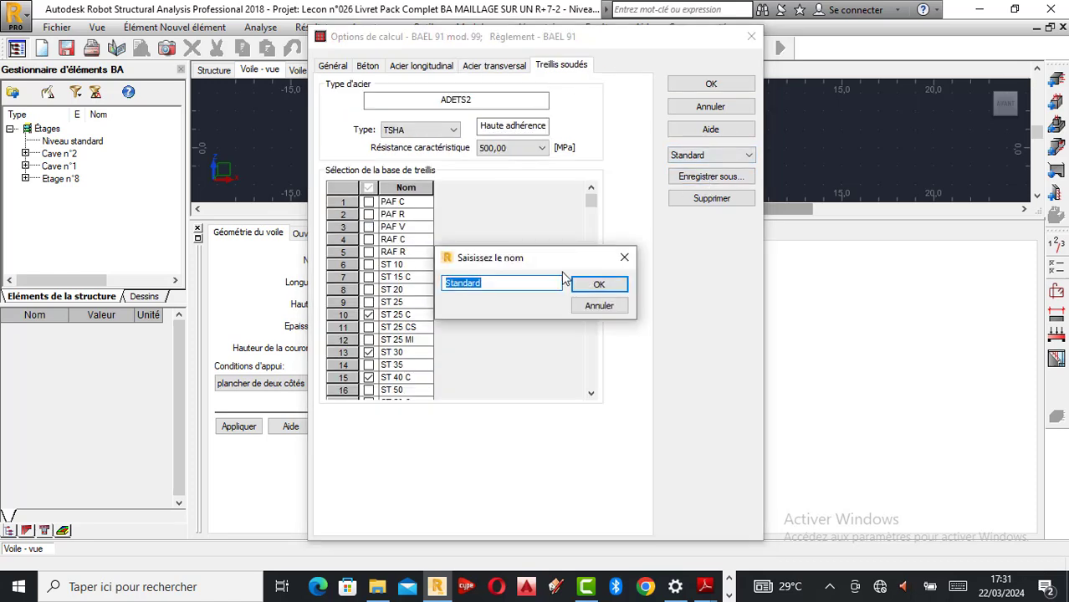
type("PROJET FINI")
left_click(599, 285)
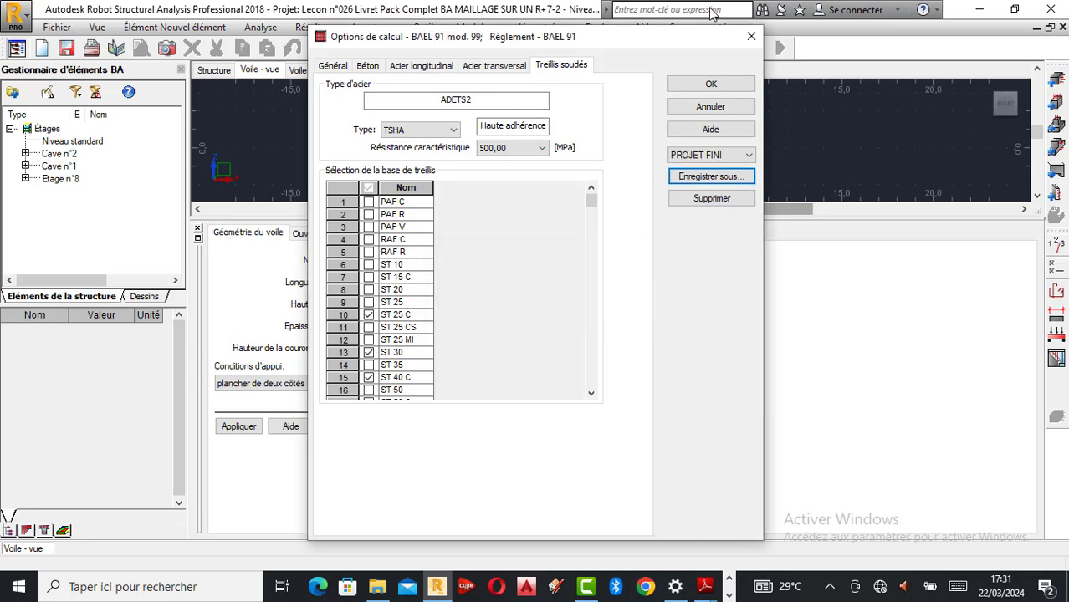
left_click(708, 83)
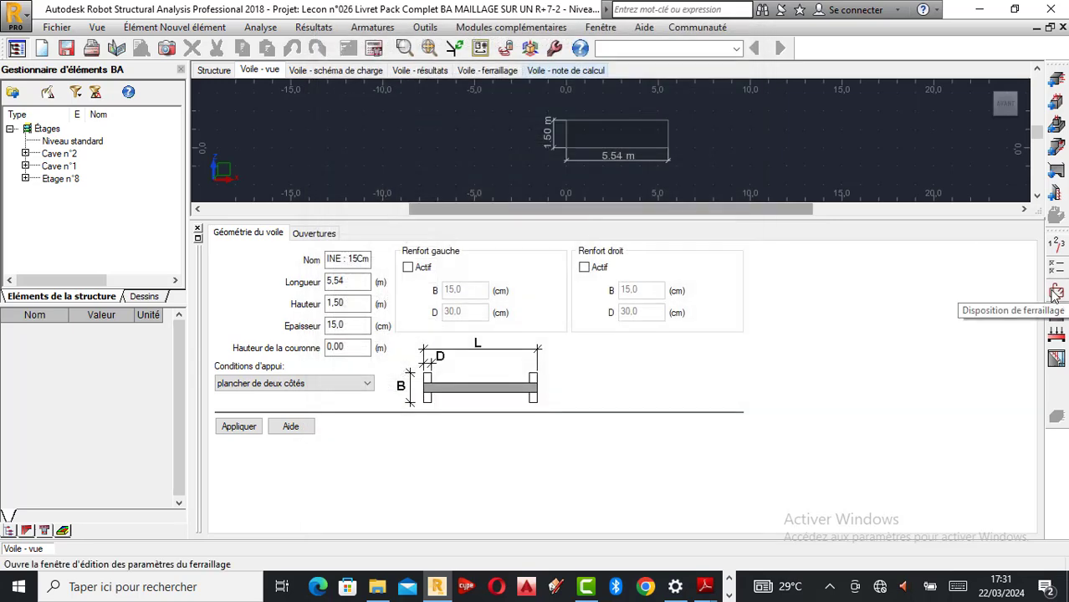
- Review the wall's reinforcement layout settings, save them under the name PROJET FINI and accept them
left_click(1055, 293)
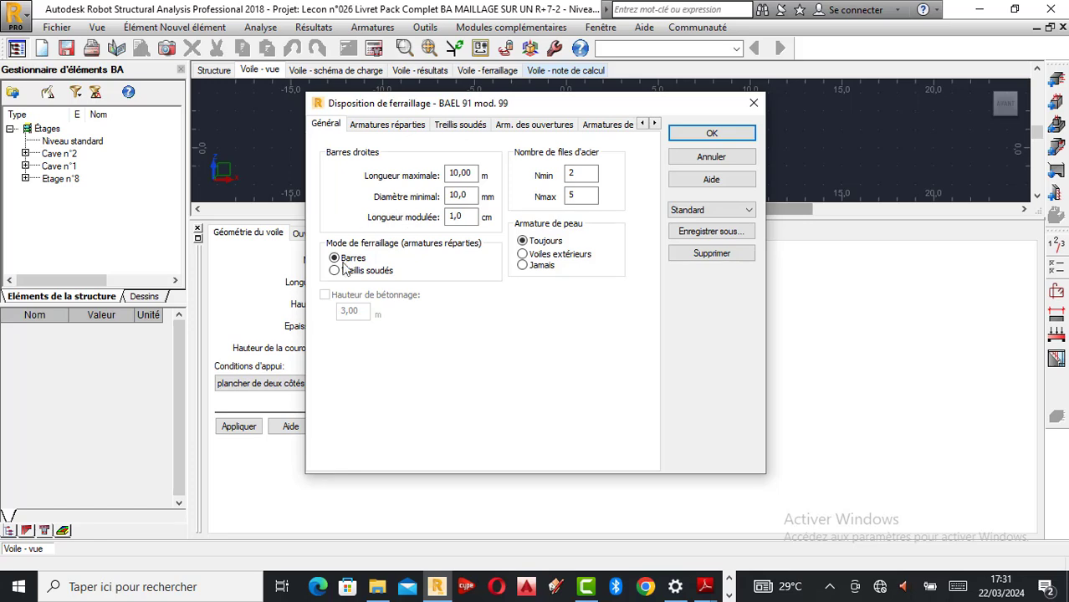
left_click(387, 125)
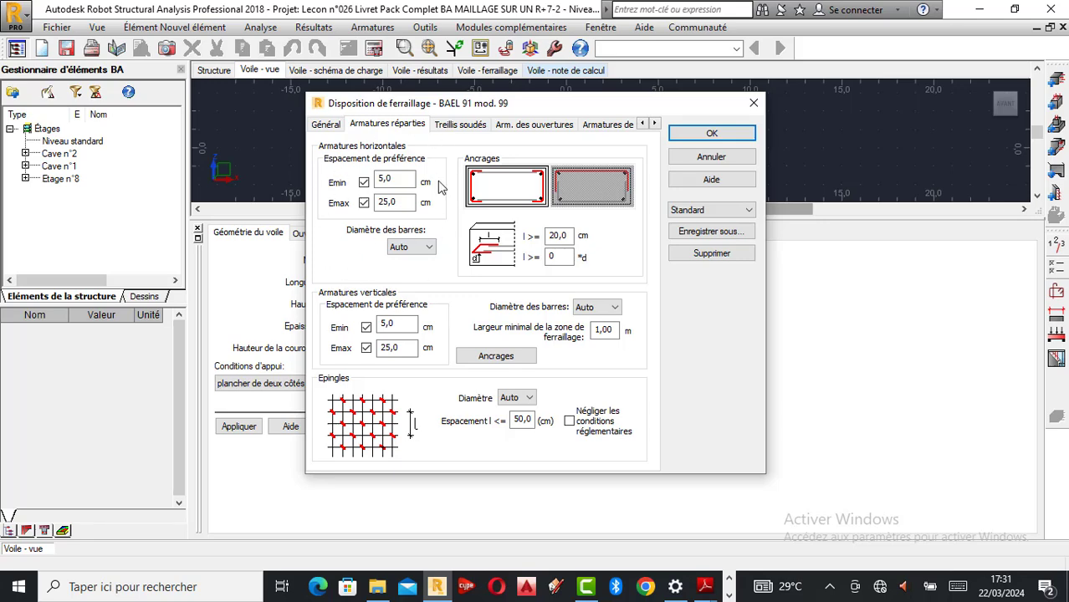
left_click(460, 127)
left_click(525, 127)
left_click(622, 126)
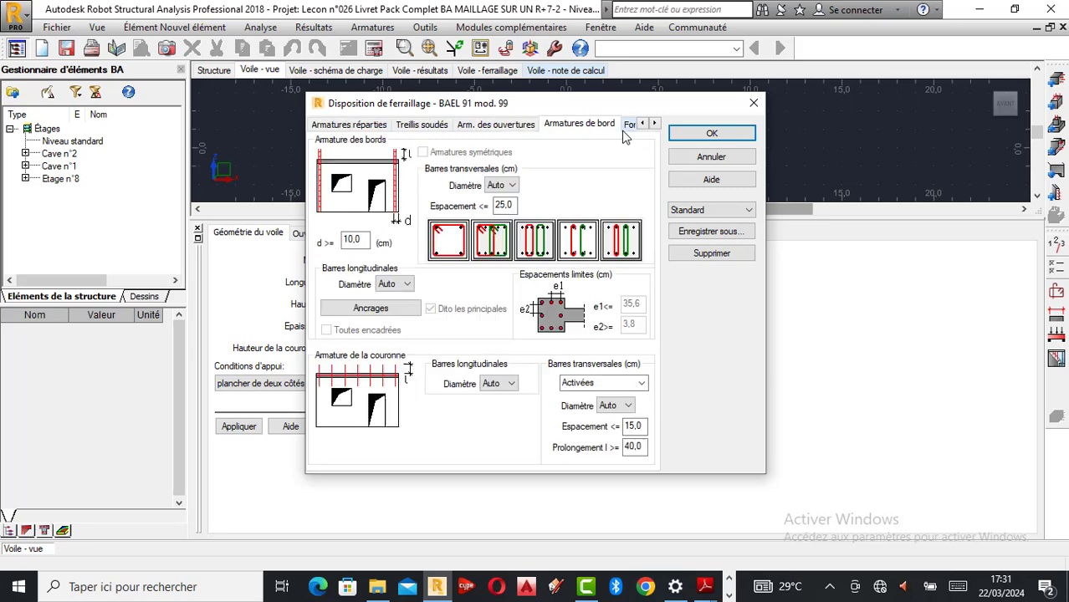
left_click(633, 127)
left_click(708, 232)
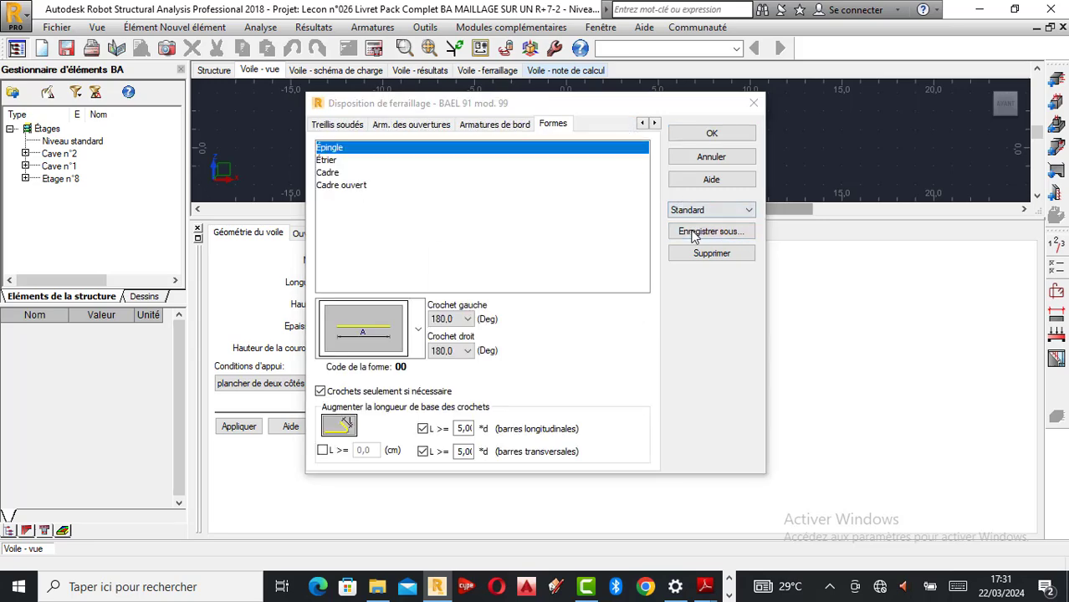
type("PROJET FINI")
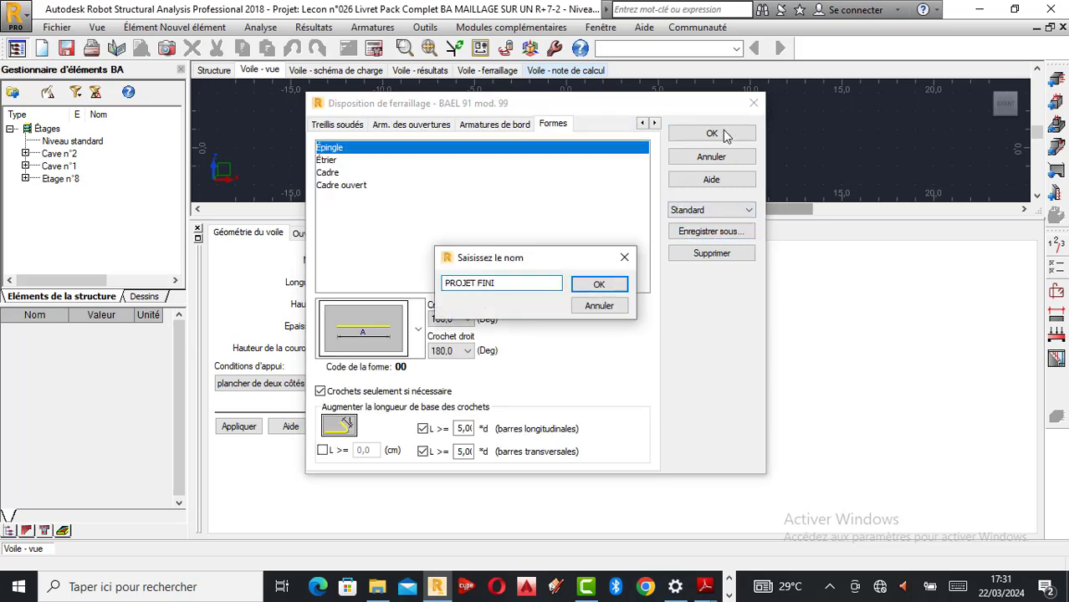
left_click(583, 287)
left_click(711, 135)
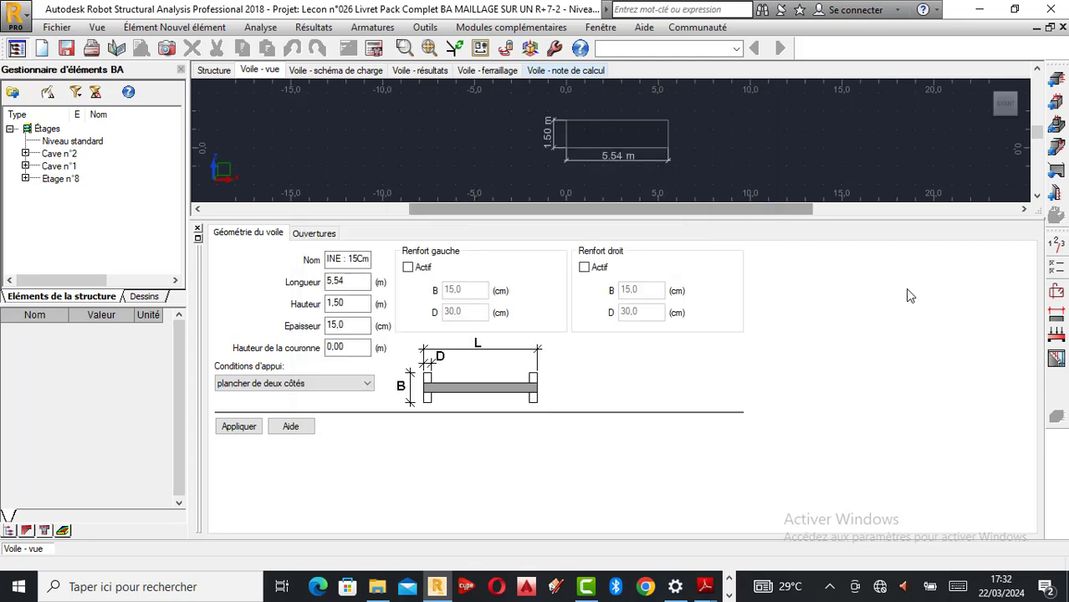
- Save the wall's drawing parameters, including the reinforcement description settings, under the name PROJET FINI and accept them
left_click(260, 27)
left_click(278, 162)
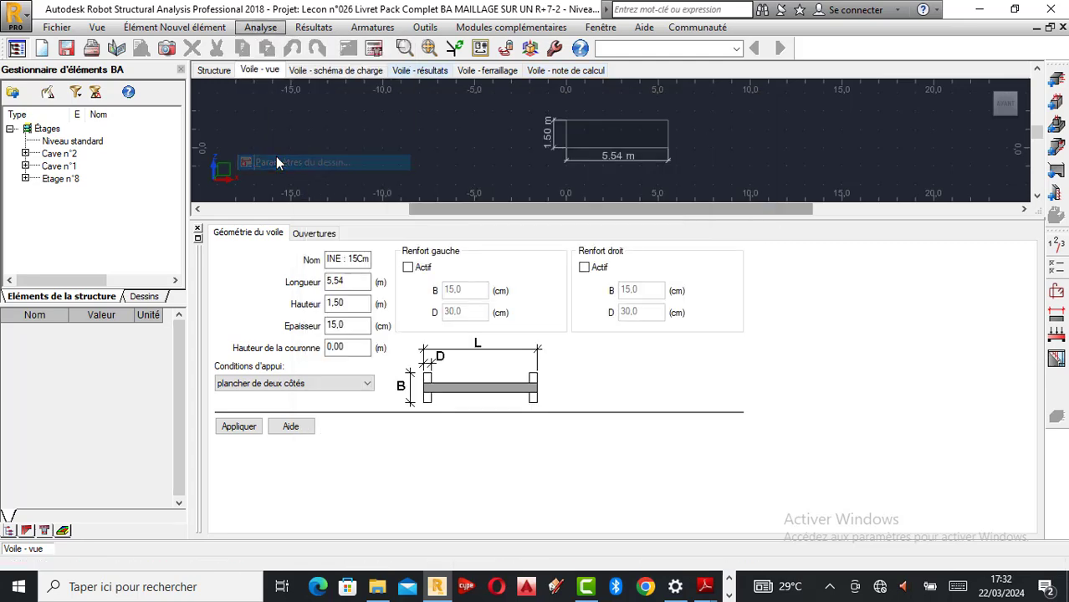
left_click(410, 129)
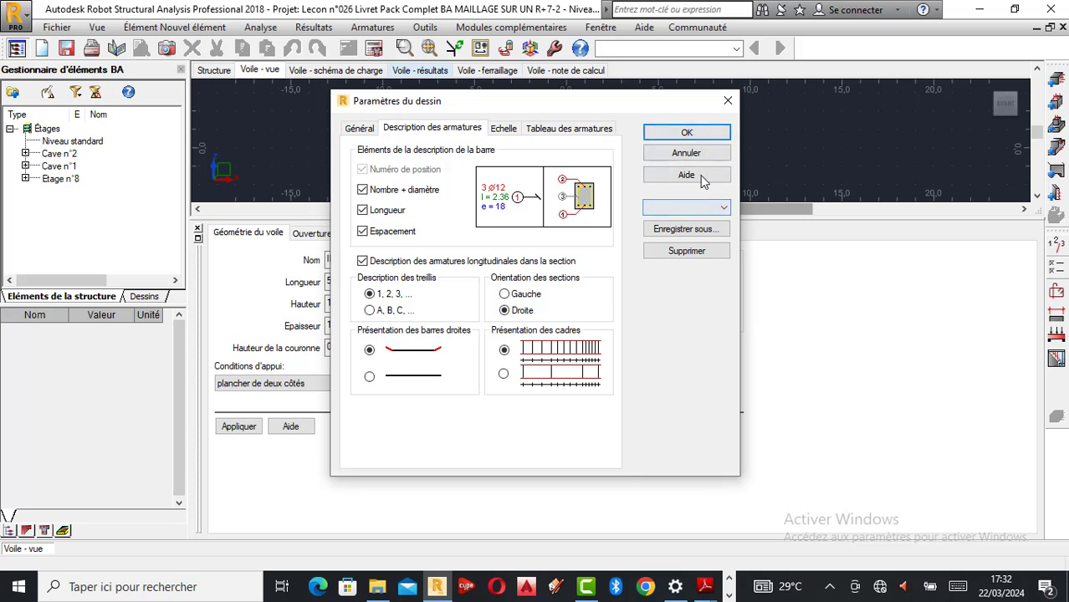
left_click(686, 229)
type("PROJET FINI")
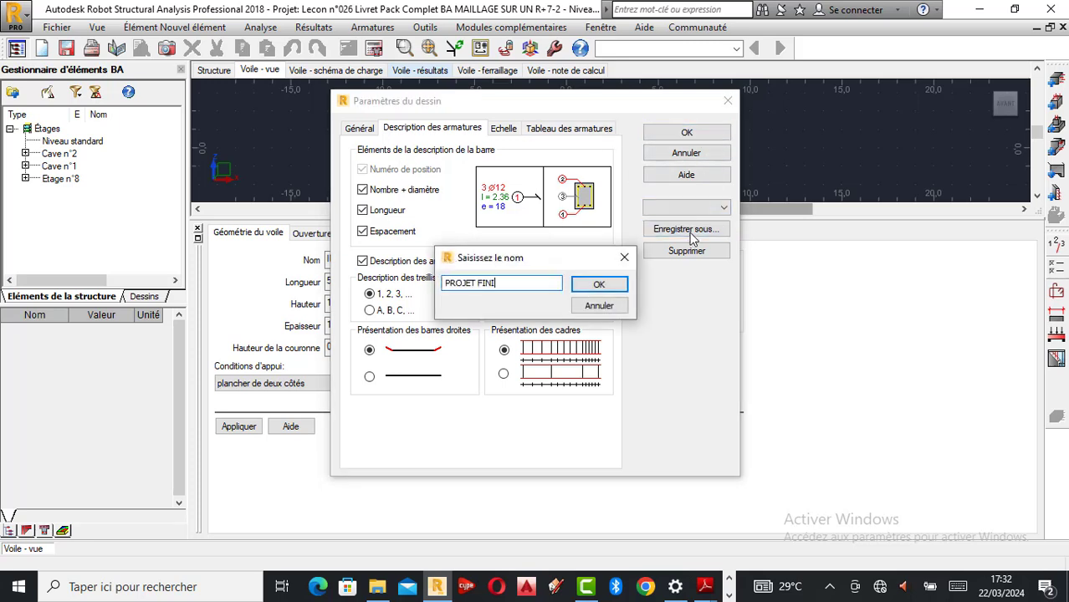
left_click(602, 283)
left_click(686, 132)
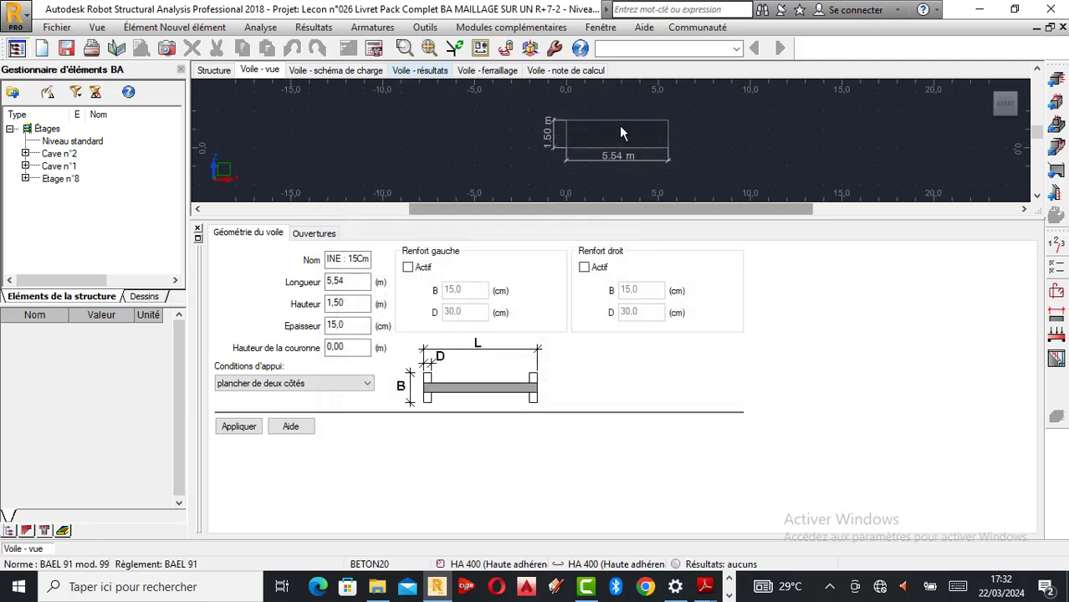
- Calculate the pool wall's reinforcement with drawings generated for the calculated elements
left_click(372, 48)
left_click(439, 300)
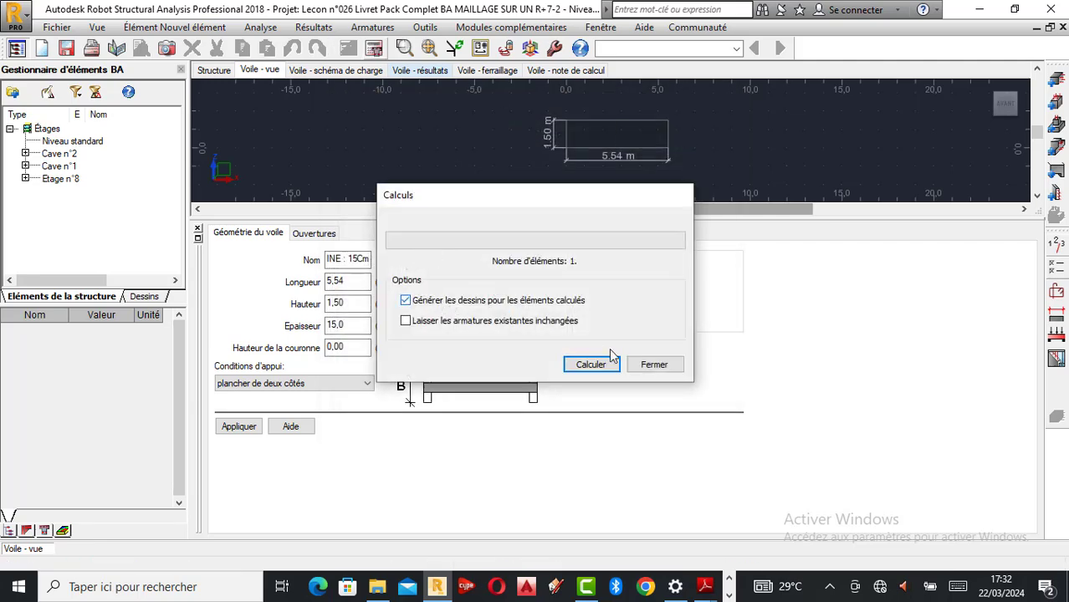
left_click(602, 364)
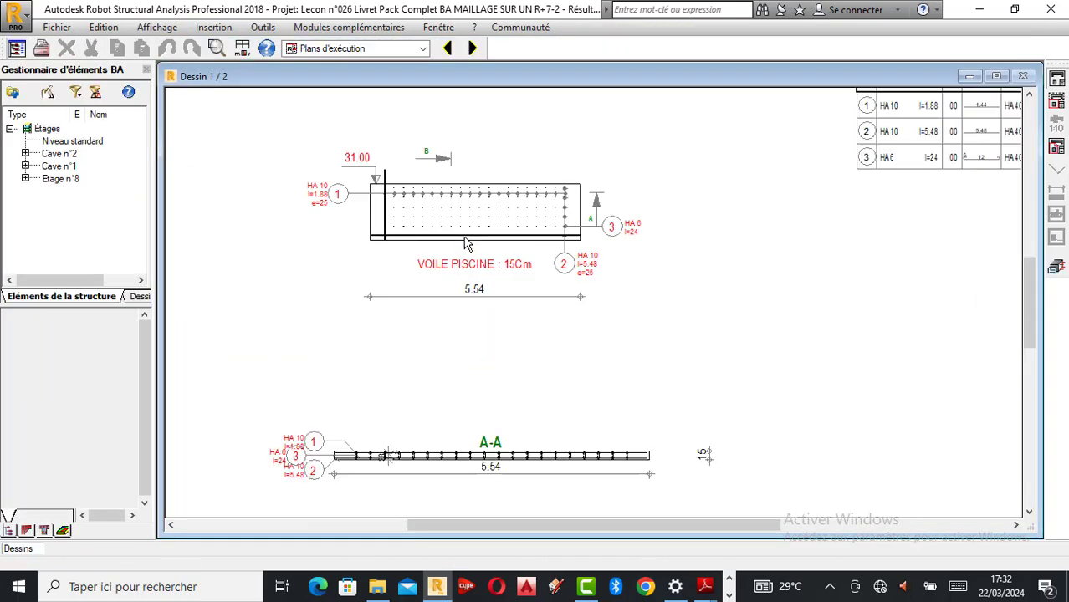
- Examine the pool wall's execution drawing, covering the elevation, sections A-A and B-B and the title block
scroll(466, 243, "up", 2)
scroll(563, 176, "up", 1)
scroll(508, 208, "down", 1)
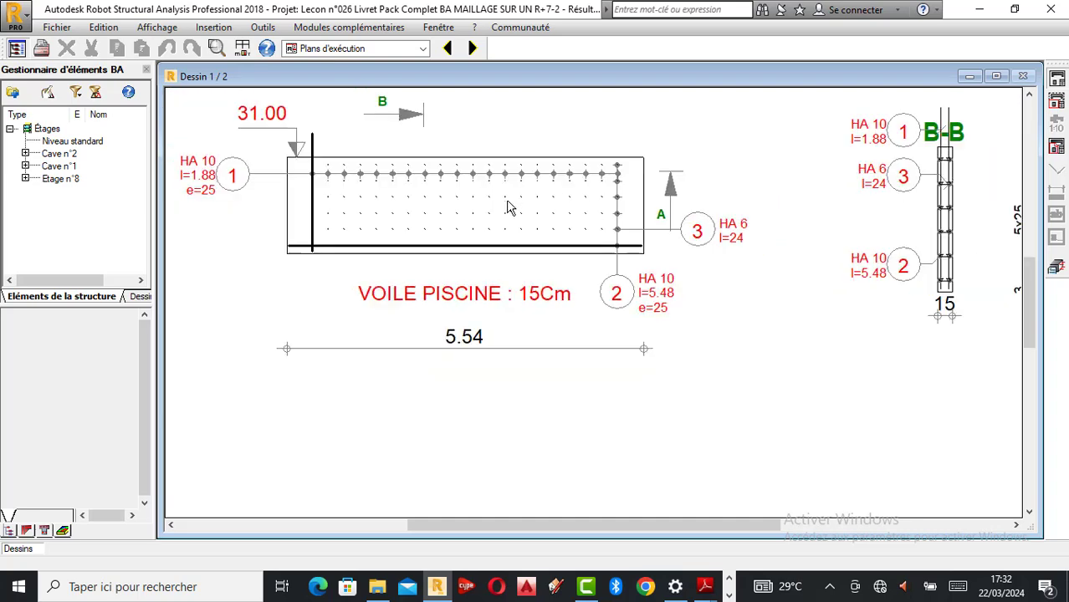
scroll(640, 255, "up", 1)
scroll(601, 276, "up", 1)
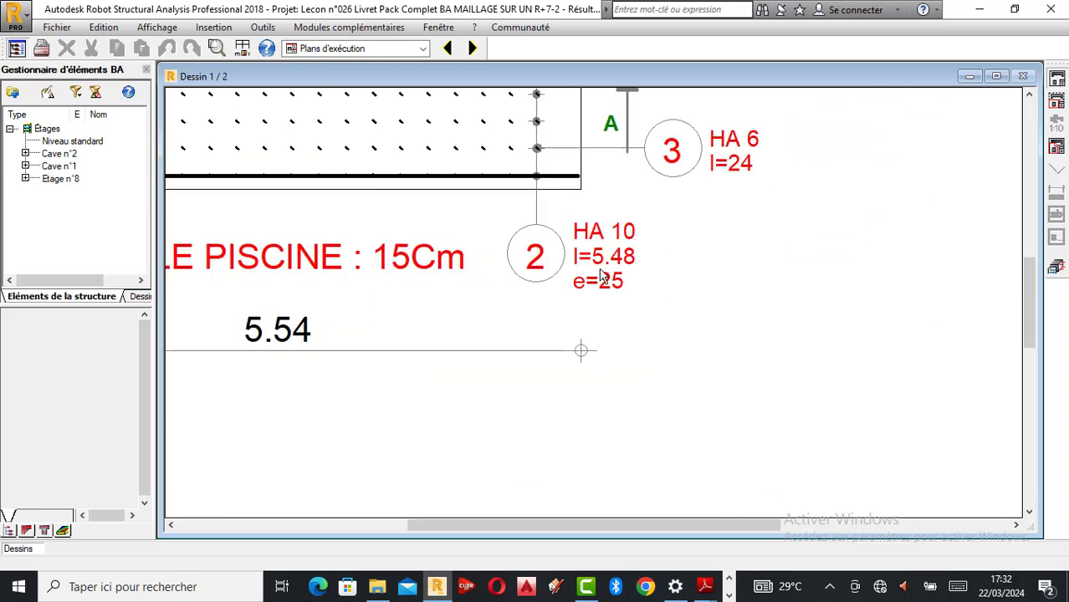
scroll(618, 284, "up", 1)
scroll(554, 238, "down", 2)
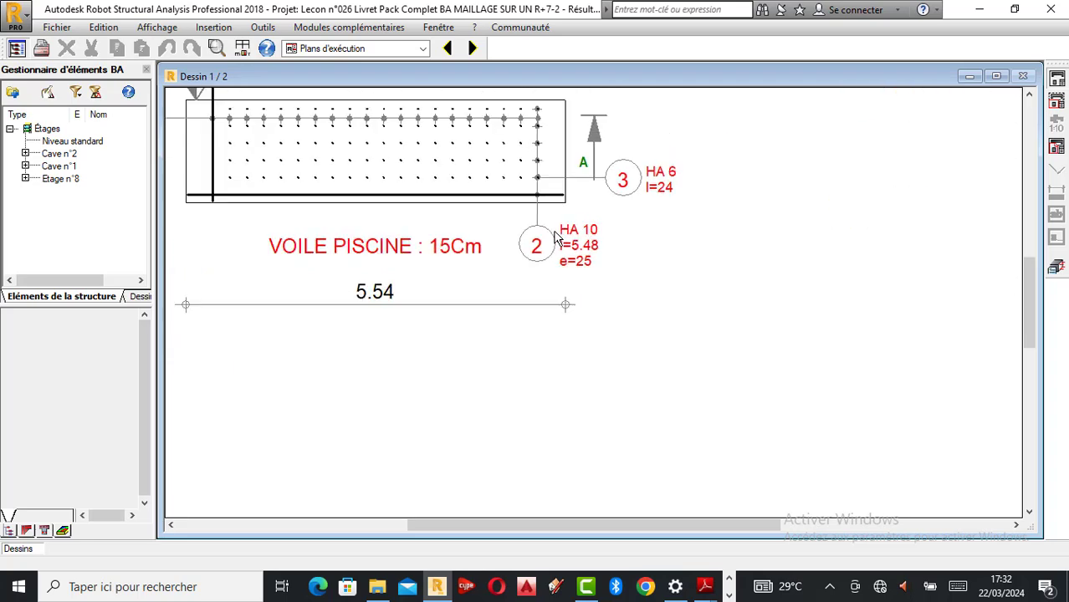
scroll(555, 238, "down", 2)
scroll(710, 234, "up", 3)
scroll(703, 265, "down", 1)
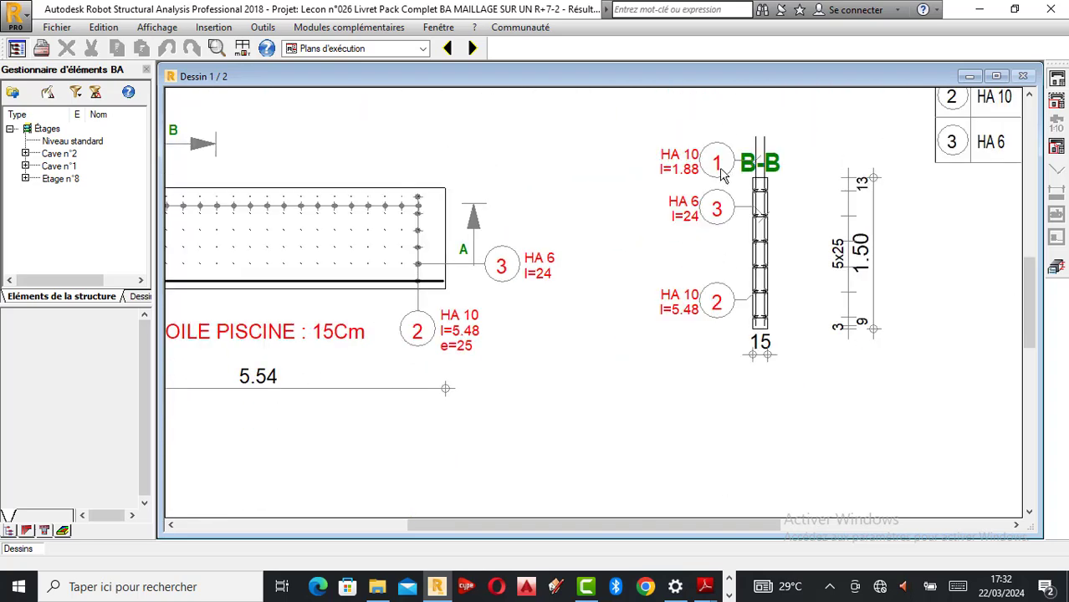
scroll(711, 171, "down", 4)
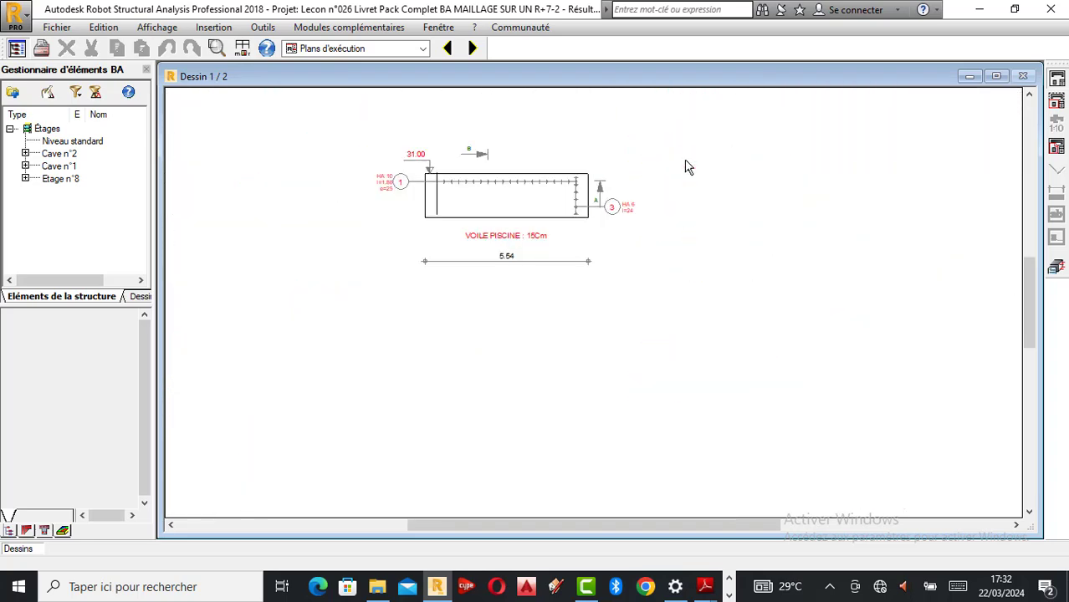
scroll(687, 167, "down", 1)
scroll(516, 402, "up", 5)
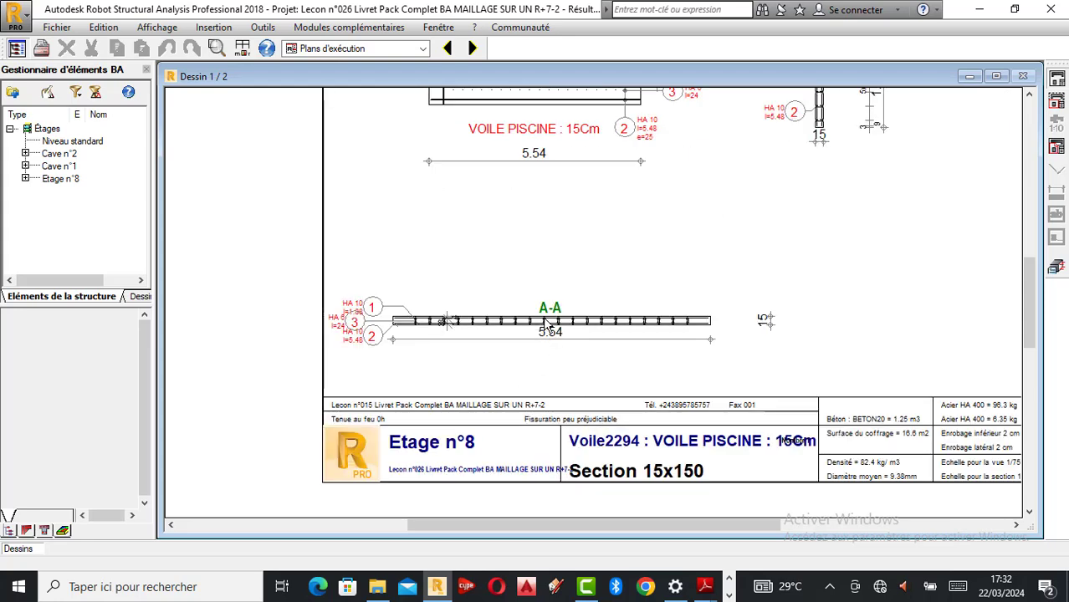
scroll(346, 389, "down", 3)
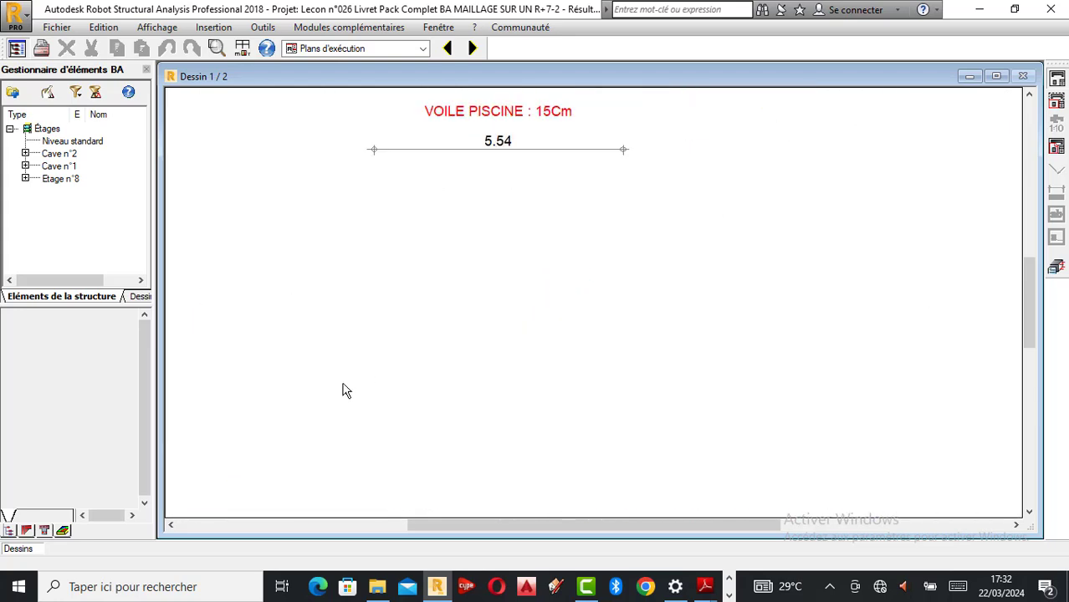
scroll(566, 258, "up", 3)
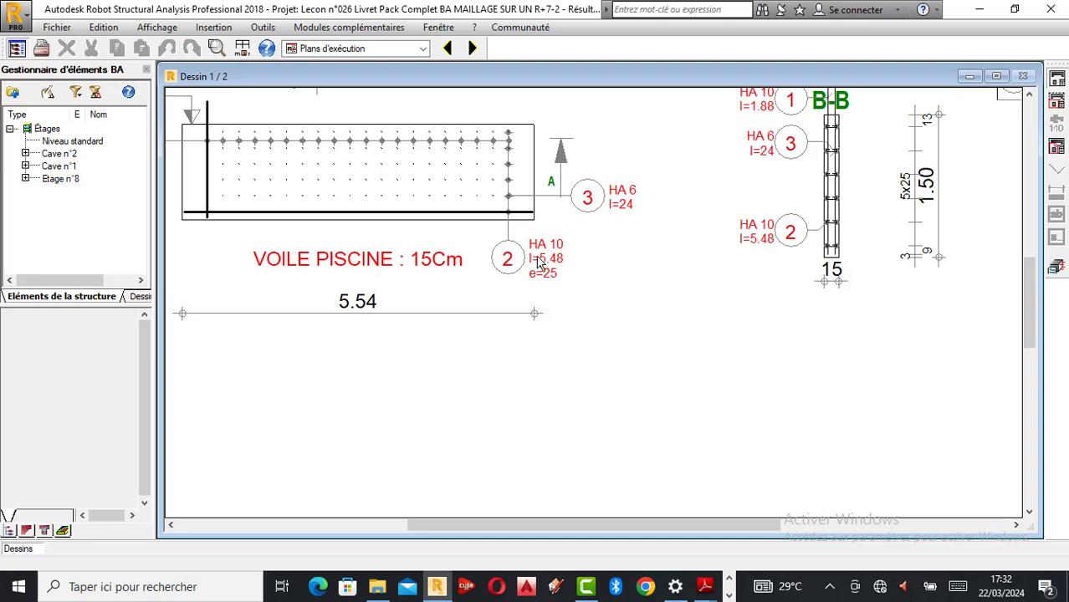
- Check the diameter, length and spacing of the horizontal bars marked 2 on the pool wall's elevation
scroll(556, 247, "up", 1)
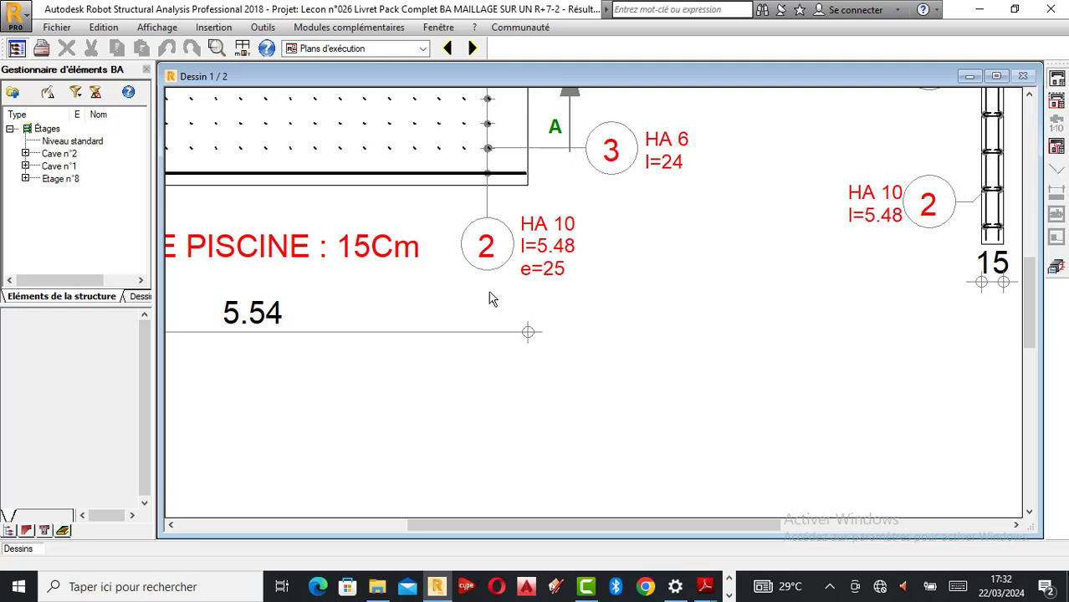
scroll(488, 338, "down", 2)
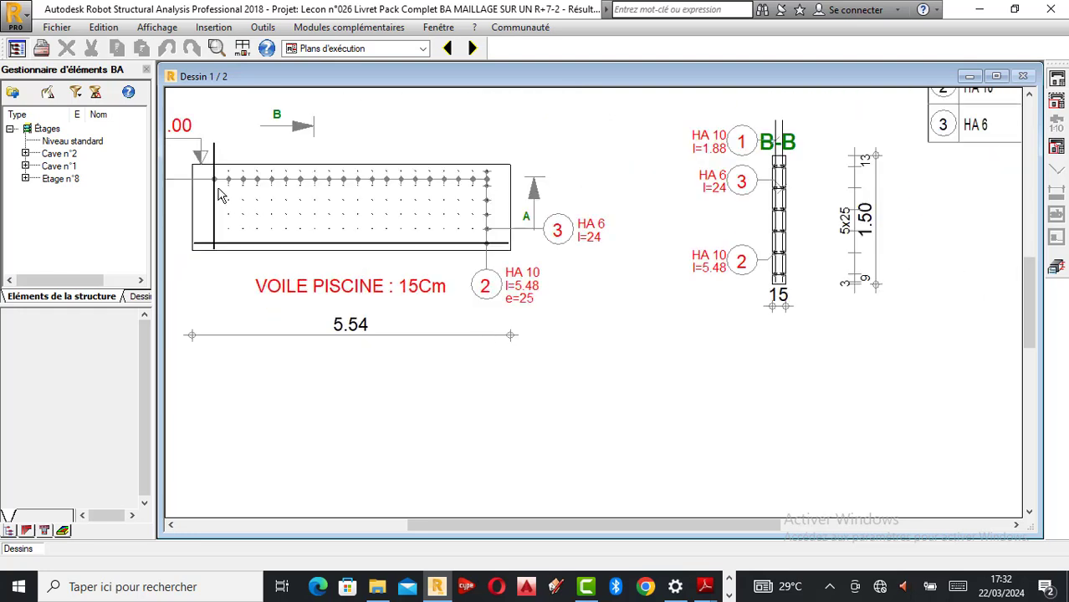
scroll(219, 195, "up", 1)
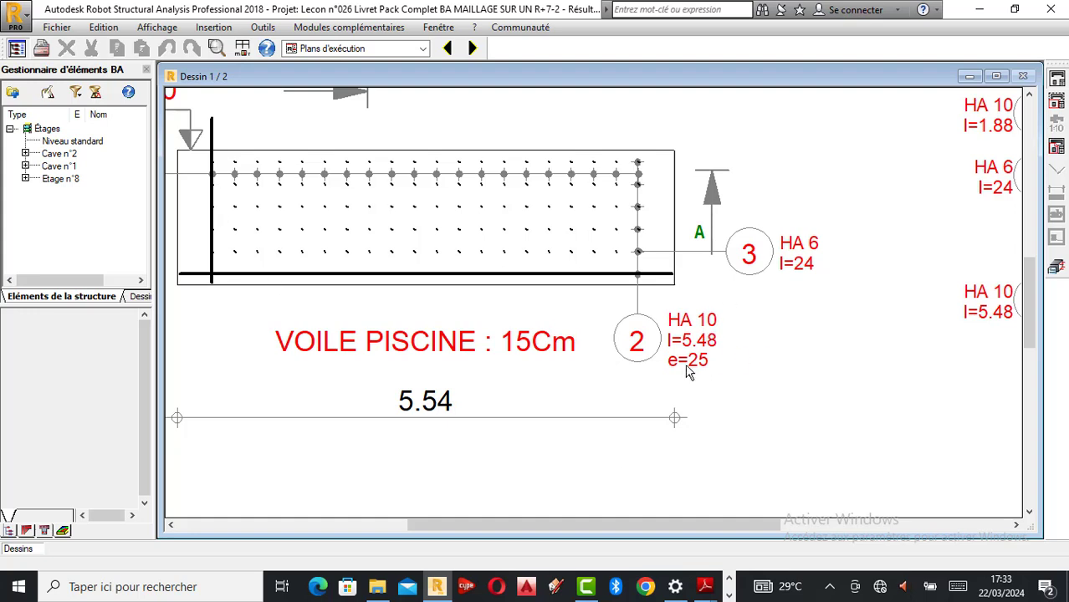
scroll(698, 371, "up", 1)
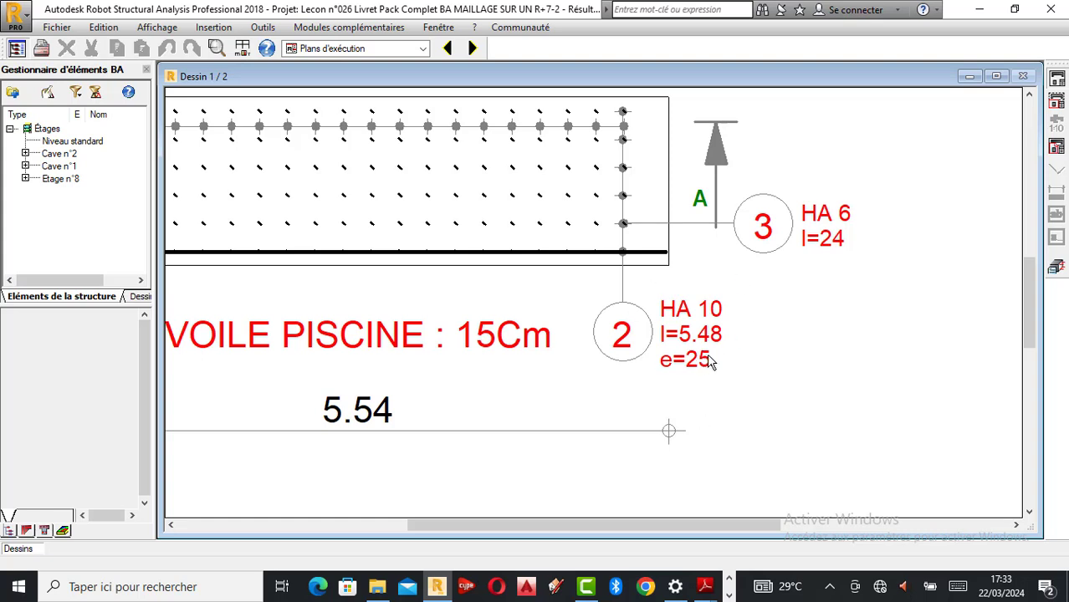
scroll(676, 378, "up", 2)
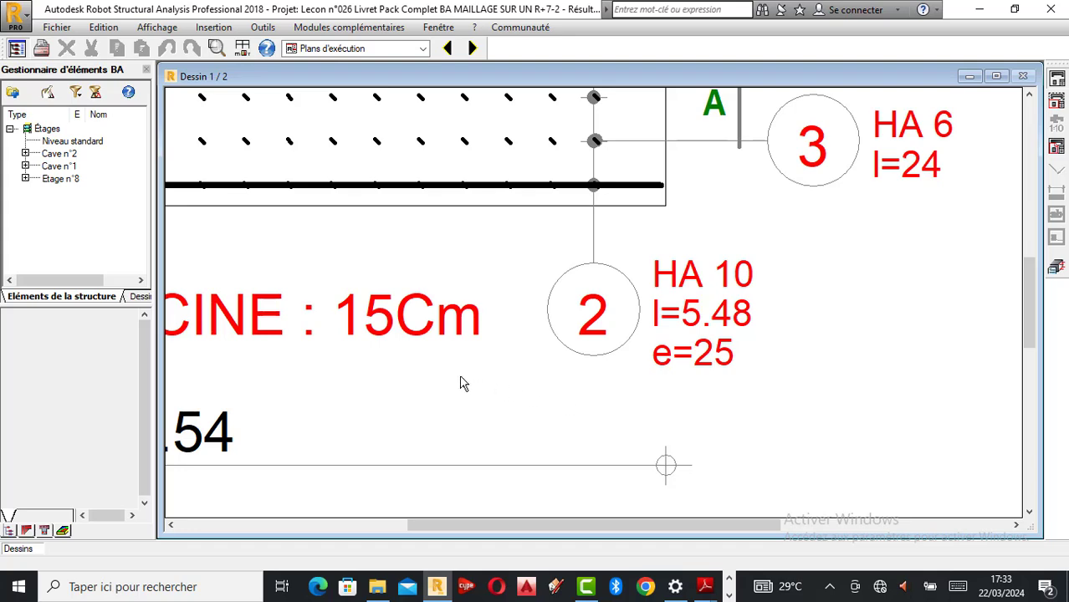
scroll(463, 383, "down", 2)
scroll(607, 346, "down", 2)
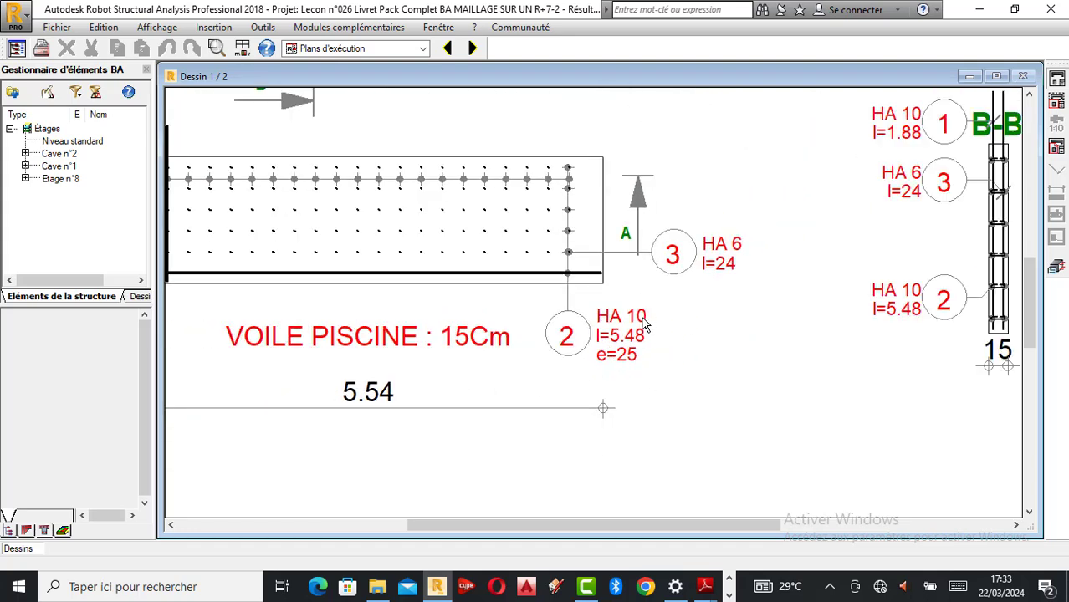
scroll(644, 327, "down", 1)
scroll(269, 237, "up", 1)
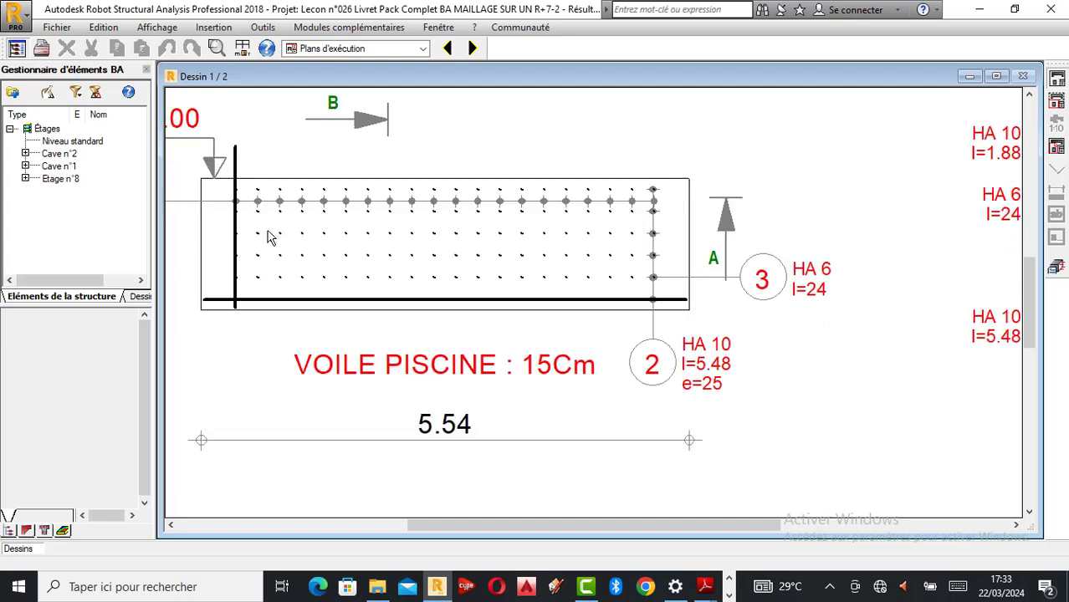
scroll(268, 237, "up", 1)
scroll(360, 243, "down", 1)
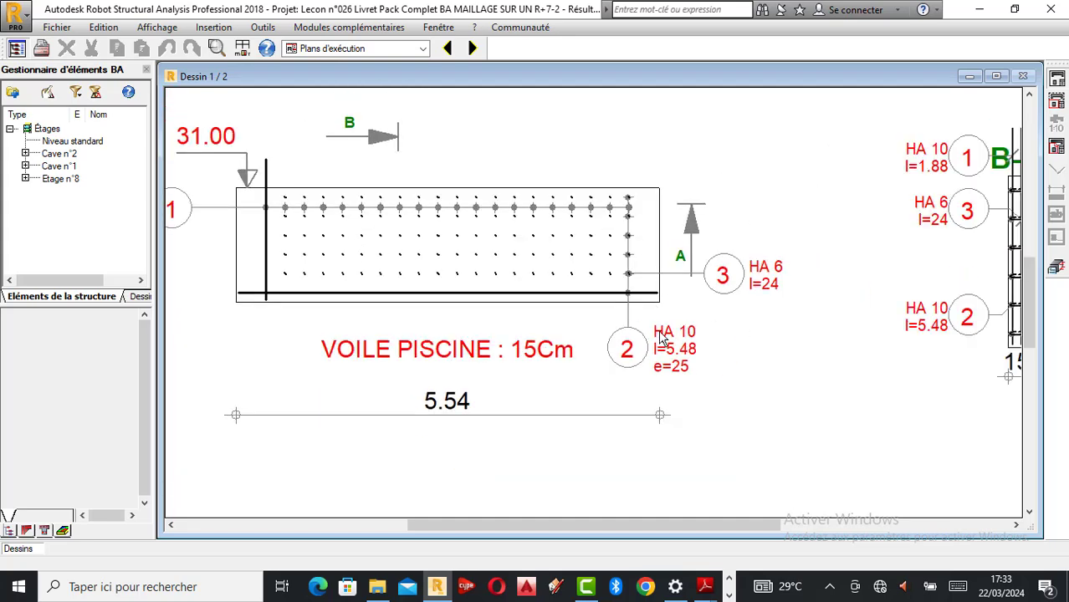
- Review the pool wall's reinforcement layout settings for bar shapes, welded mesh and opening reinforcement
scroll(669, 352, "up", 1)
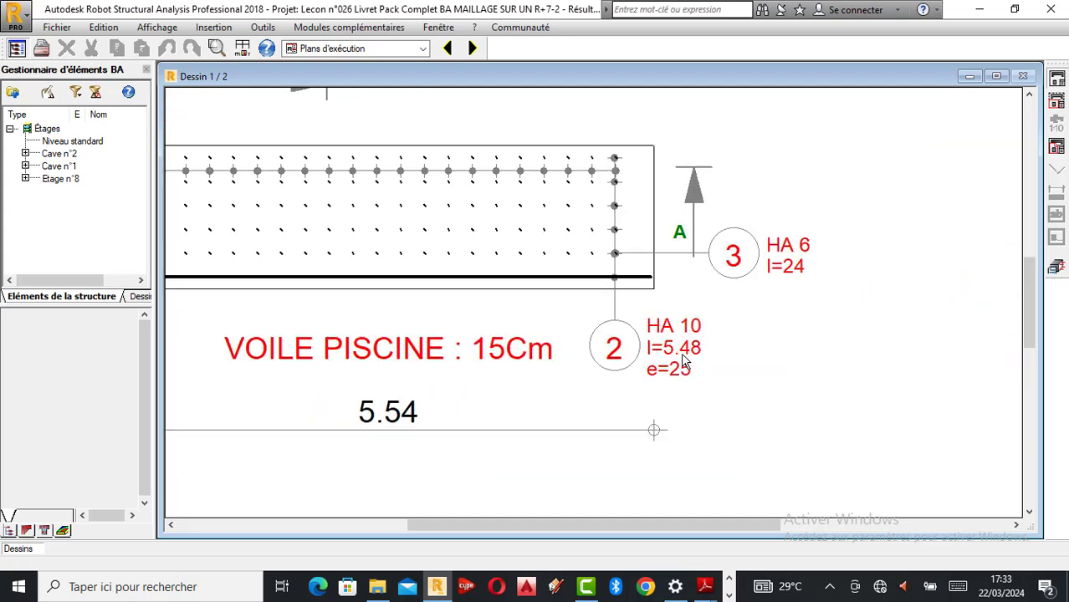
left_click(1057, 269)
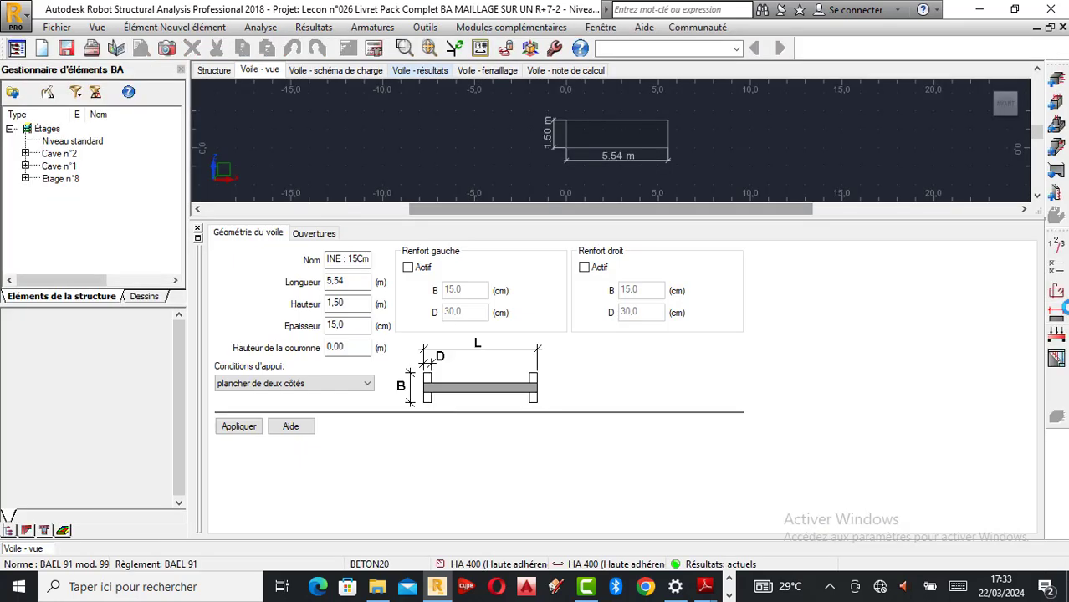
left_click(1056, 291)
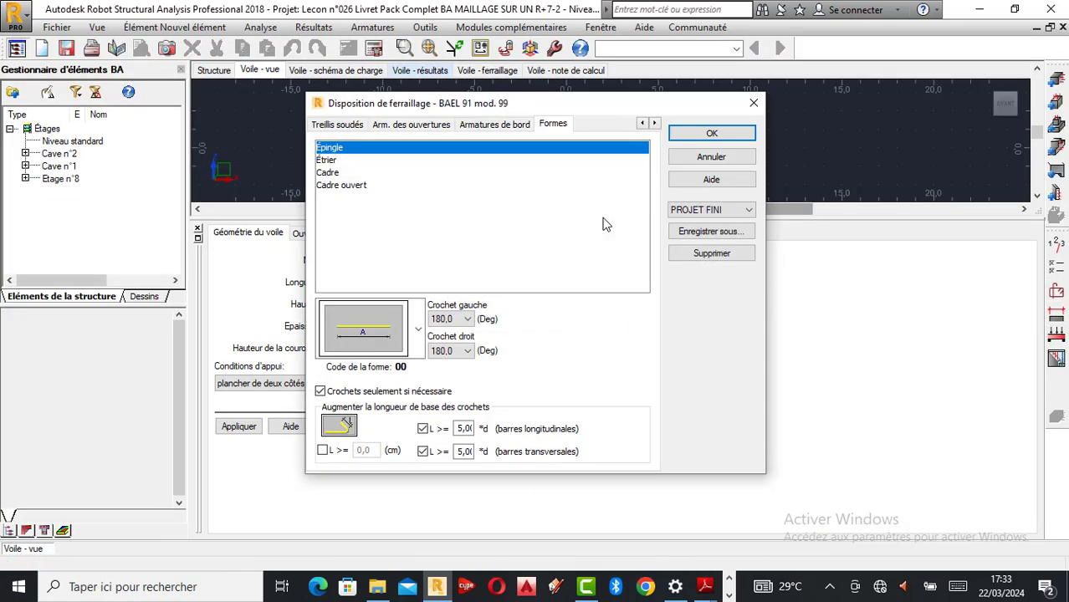
left_click(341, 127)
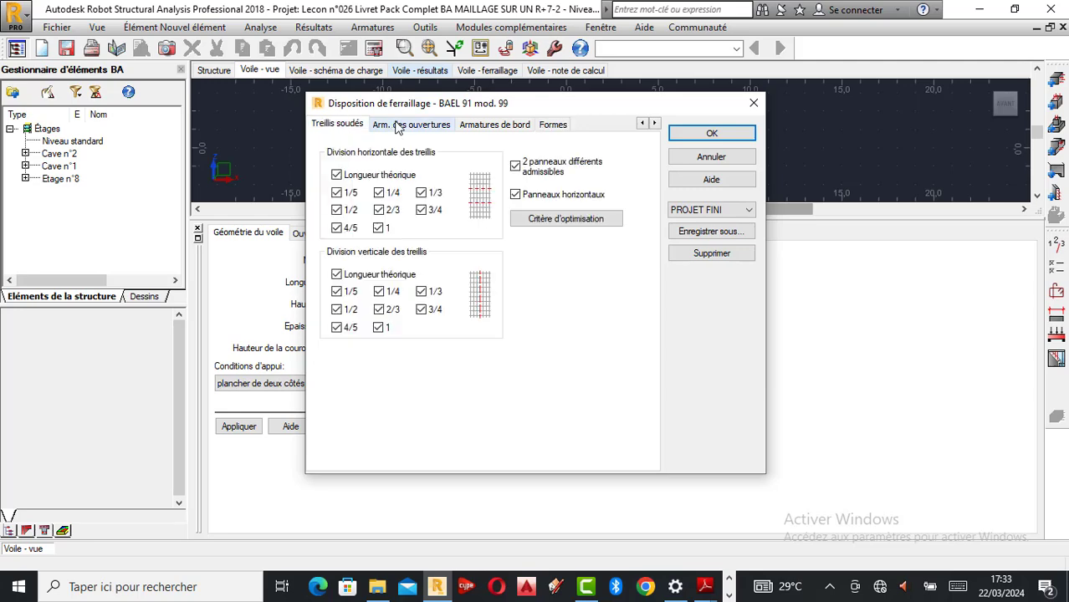
left_click(396, 125)
left_click(360, 126)
left_click(709, 135)
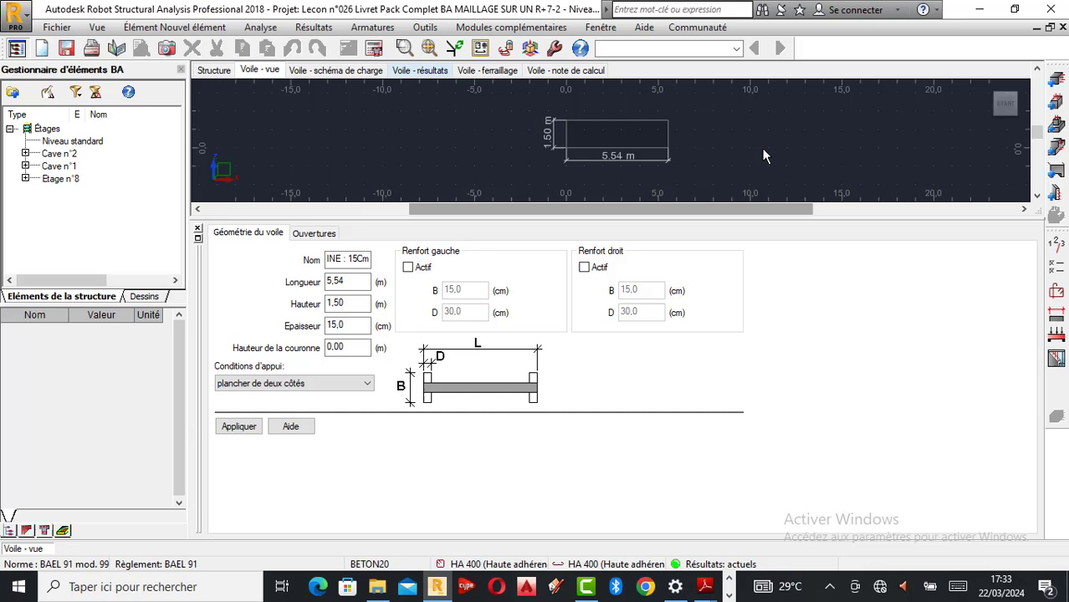
- Try the Flexion composée calculation method in the wall's general calculation options, restore Simplifiée and accept
left_click(1059, 277)
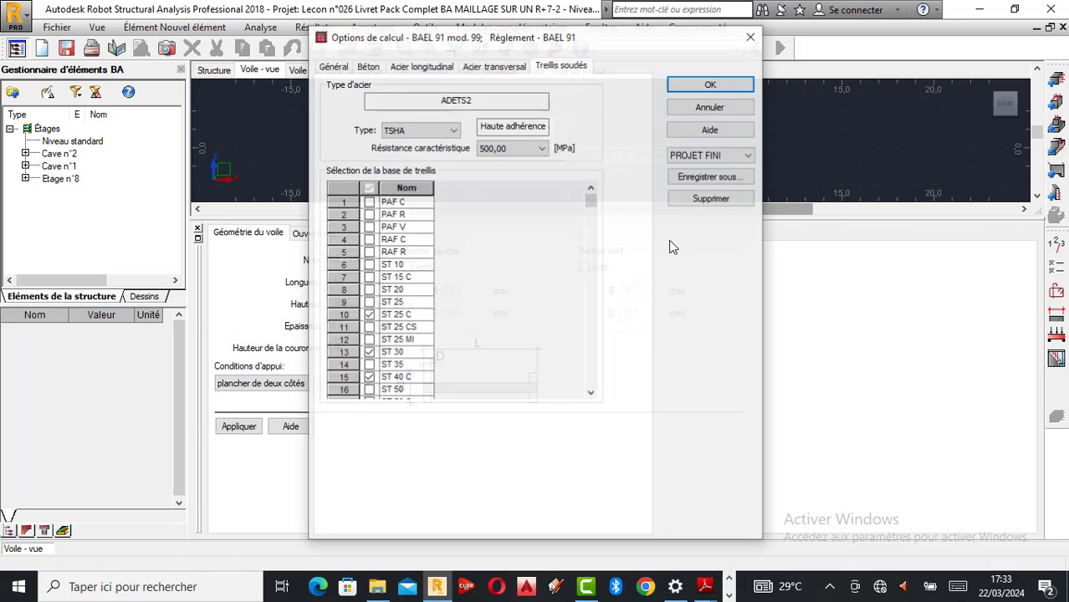
left_click(335, 65)
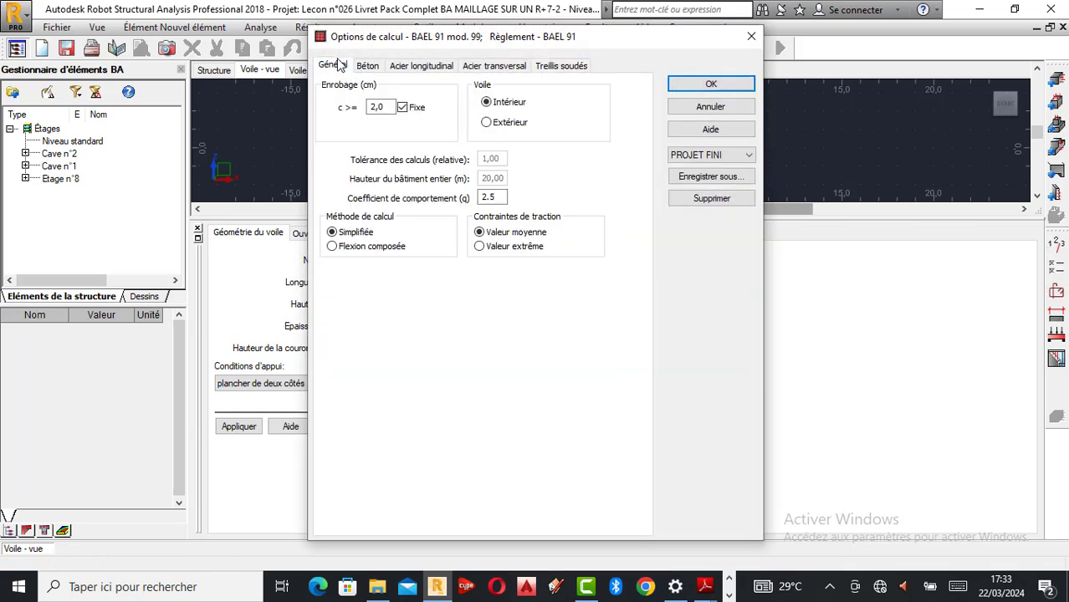
left_click(354, 251)
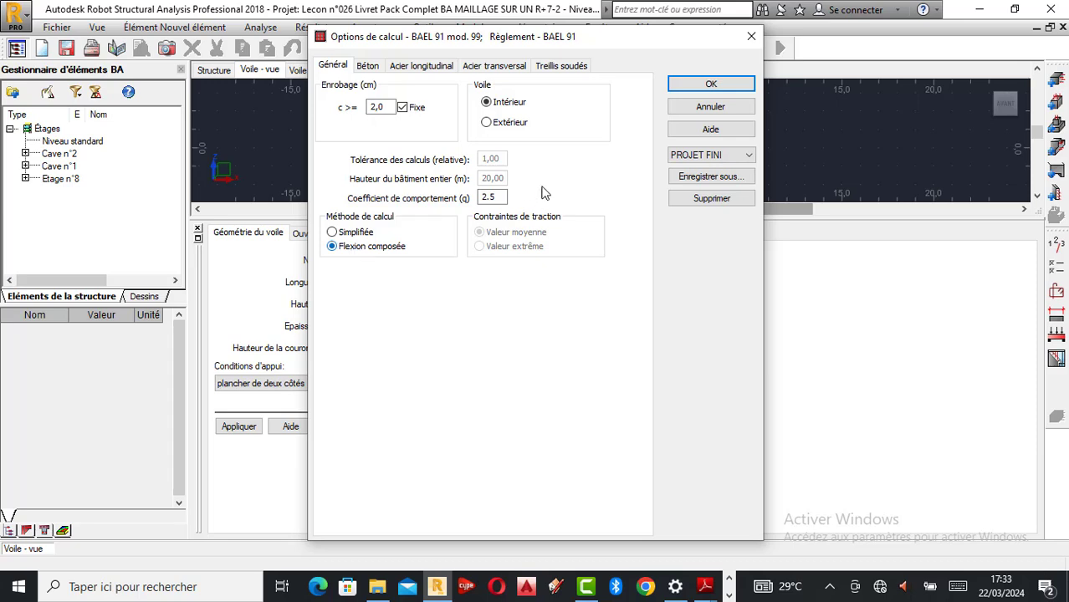
left_click(368, 232)
left_click(711, 83)
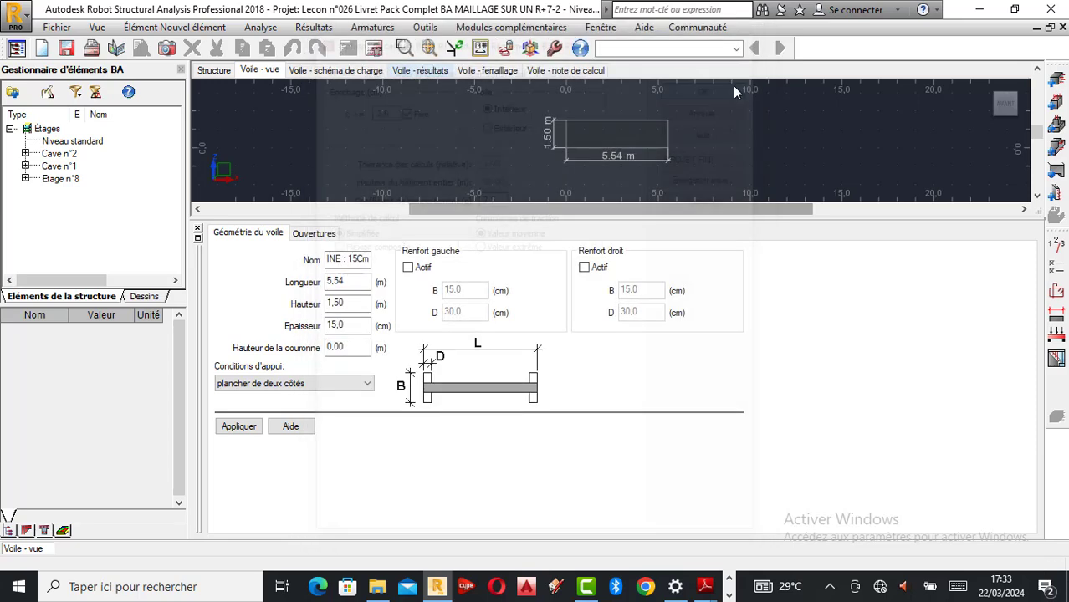
- Set the minimum and maximum preferred spacing of the wall's horizontal distributed reinforcement to 20 cm
left_click(1052, 292)
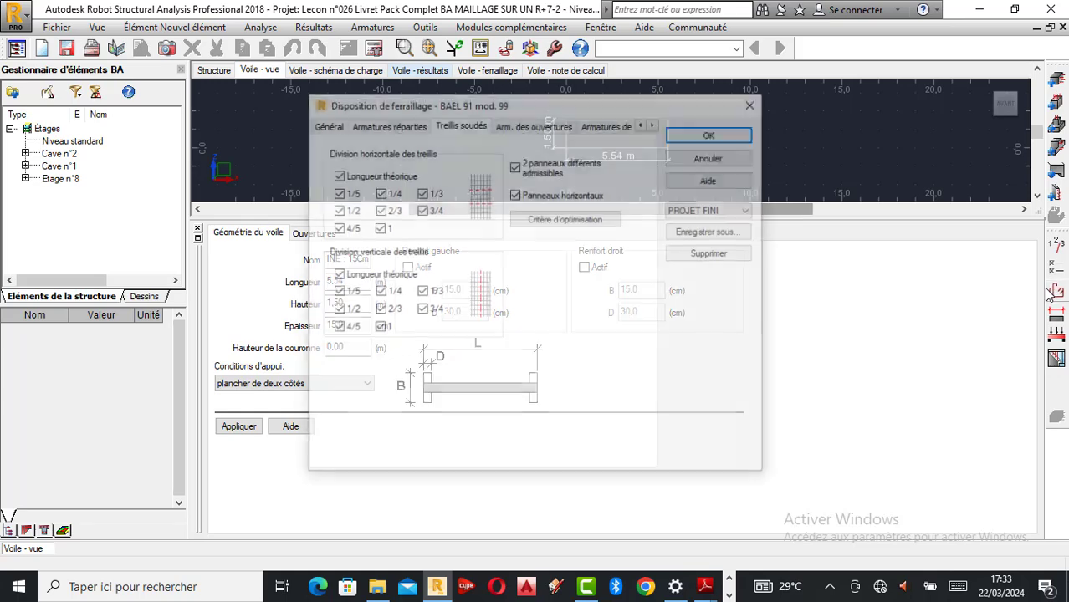
left_click(323, 127)
left_click(366, 131)
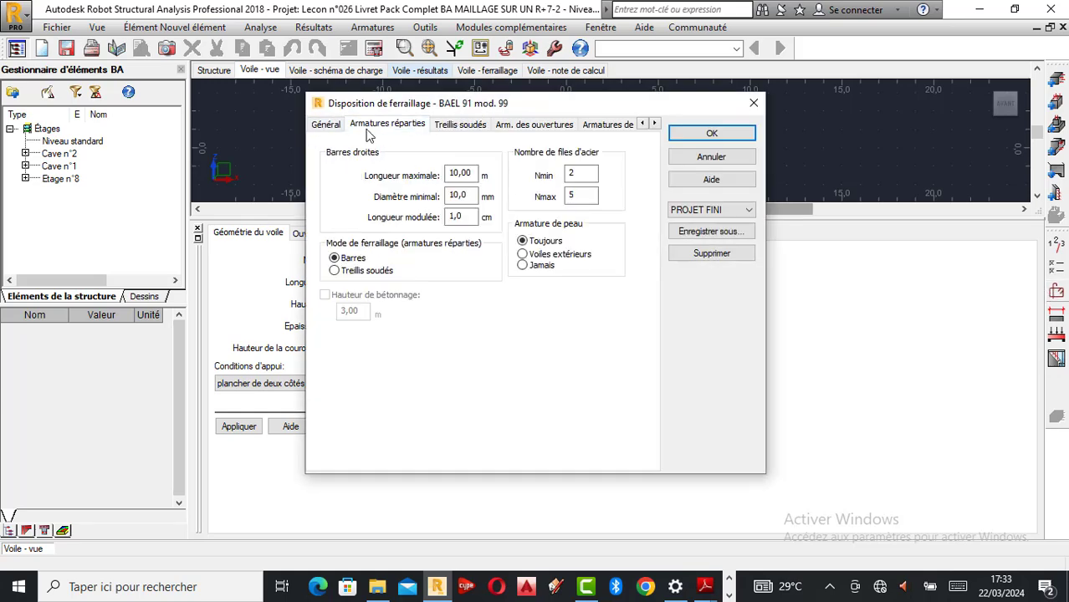
left_click_drag(409, 187, 351, 167)
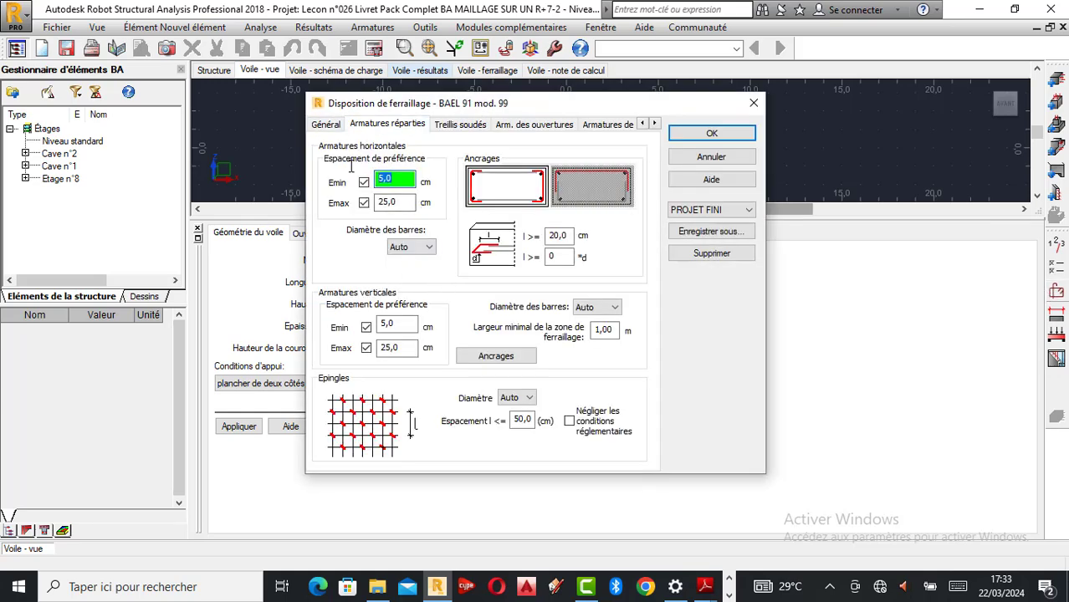
key("Tab")
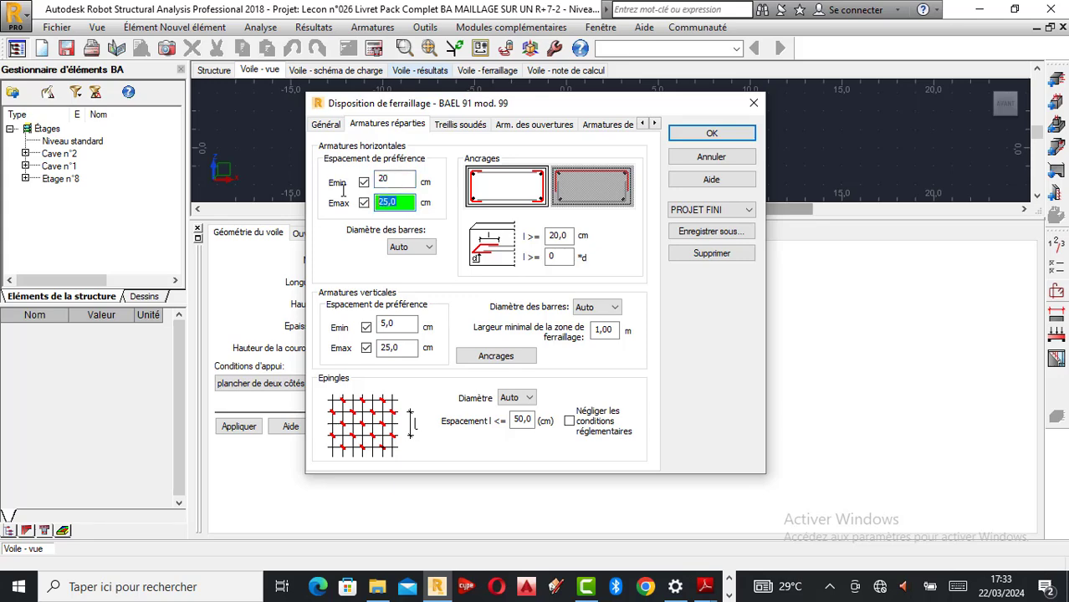
- Set the minimum and maximum preferred spacing of the vertical reinforcement to 20 cm and accept the reinforcement layout
left_click_drag(413, 328, 360, 318)
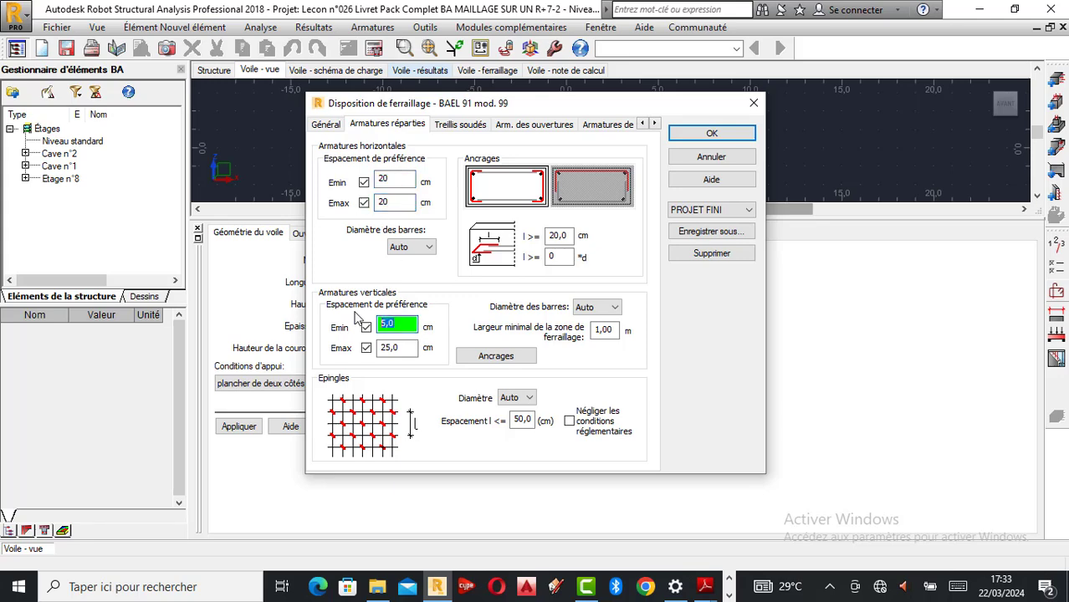
type("20")
left_click_drag(411, 345, 371, 347)
type("2")
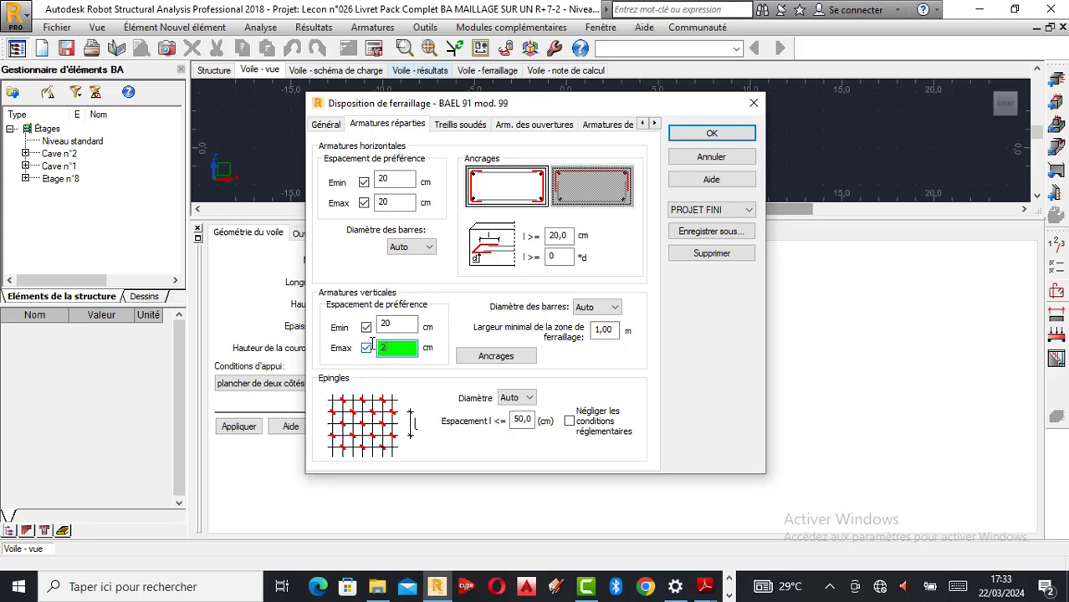
type("0")
left_click(711, 133)
- Recalculate the pool wall's reinforcement with drawings generated for the calculated elements
left_click(374, 47)
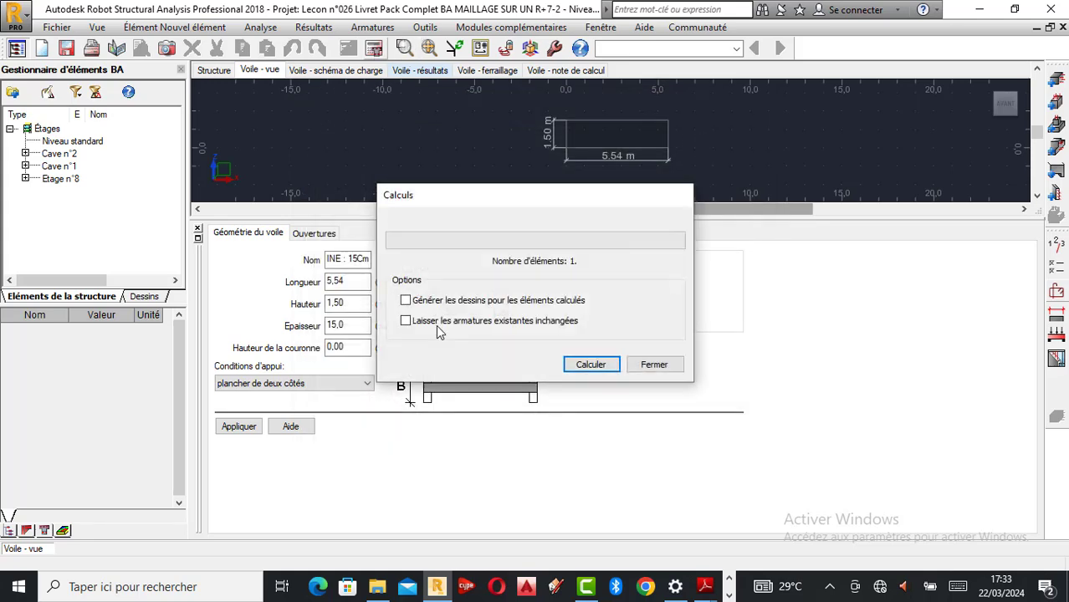
left_click(433, 304)
left_click(590, 365)
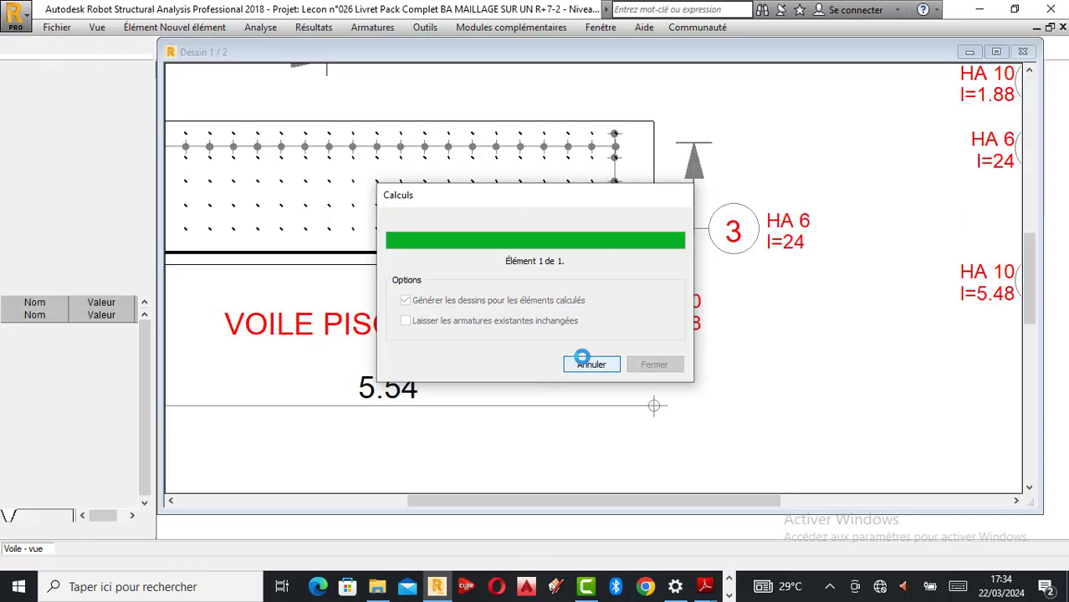
- Examine the recalculated wall's execution drawing, checking the diameter, length and spacing of bars 1 and 2 and the ties marked 3
scroll(551, 272, "up", 4)
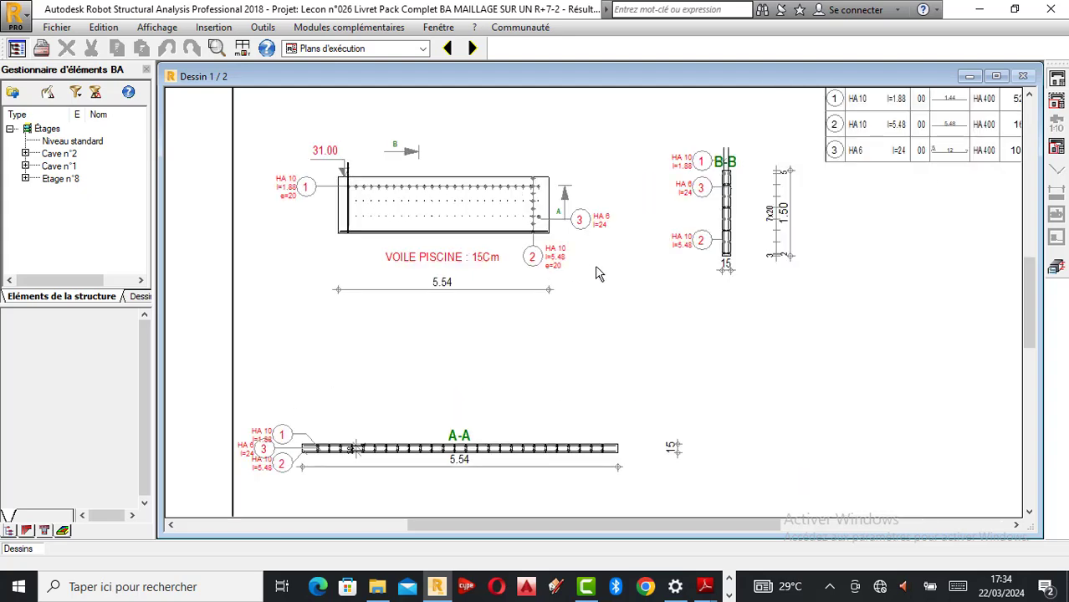
scroll(551, 272, "up", 1)
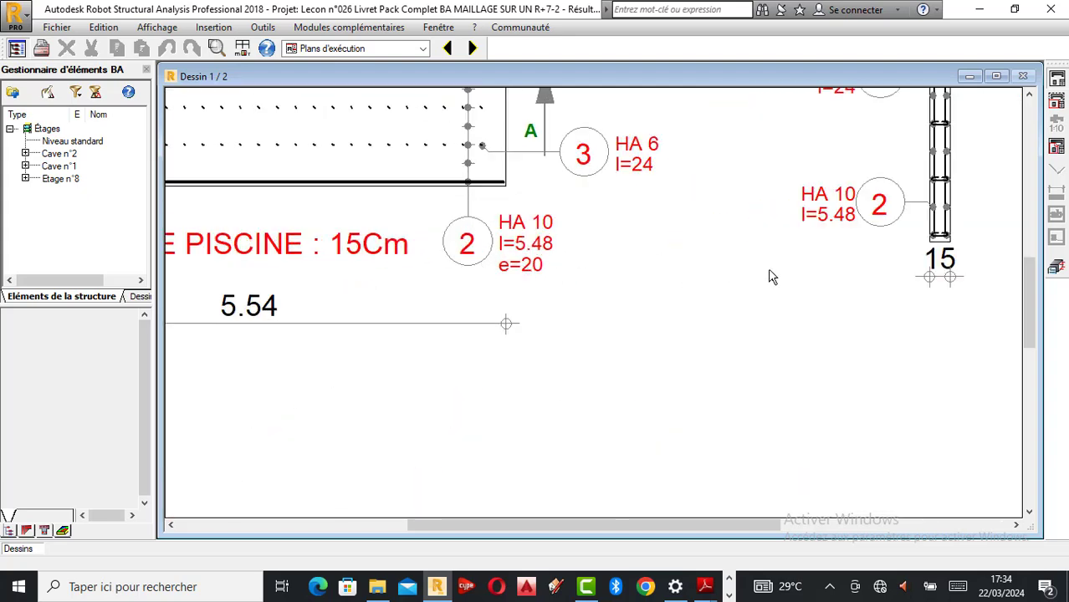
scroll(752, 267, "down", 2)
scroll(582, 269, "up", 2)
scroll(582, 269, "down", 3)
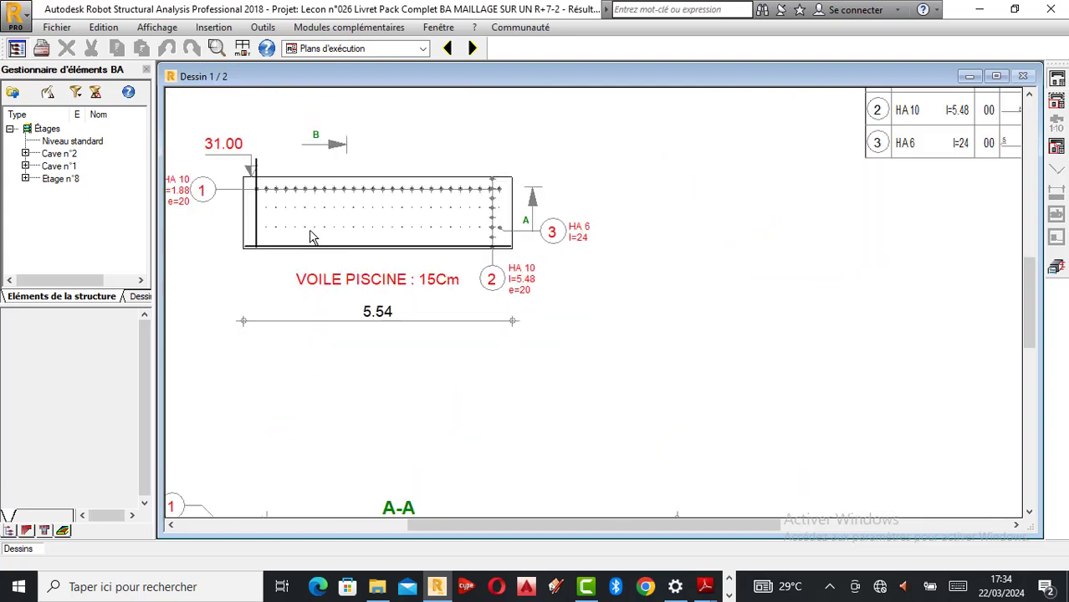
scroll(560, 209, "up", 1)
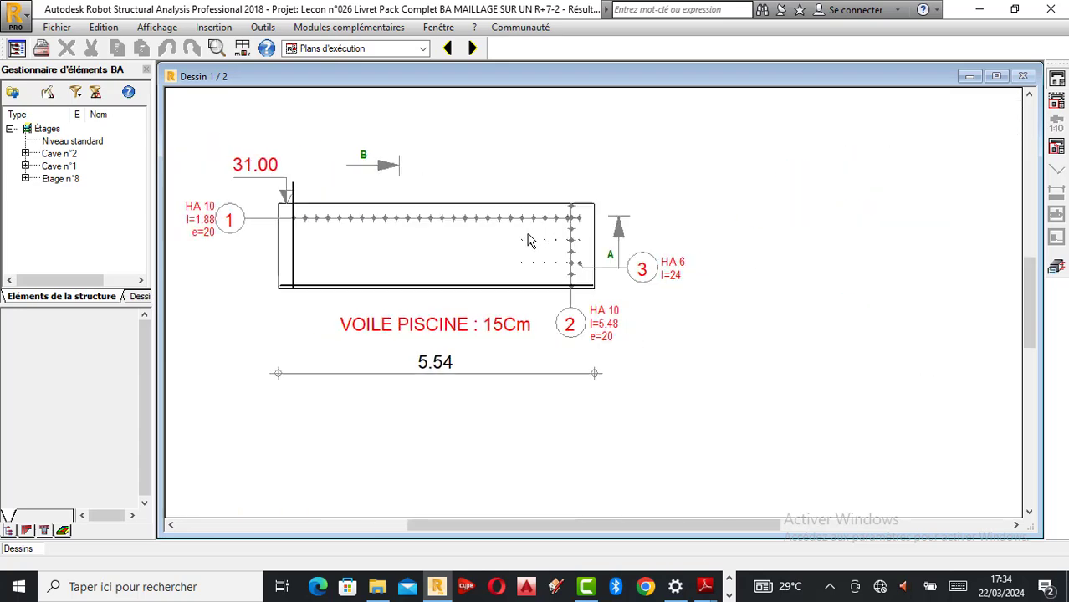
scroll(544, 238, "down", 2)
scroll(671, 240, "up", 2)
scroll(670, 241, "up", 1)
scroll(401, 254, "up", 1)
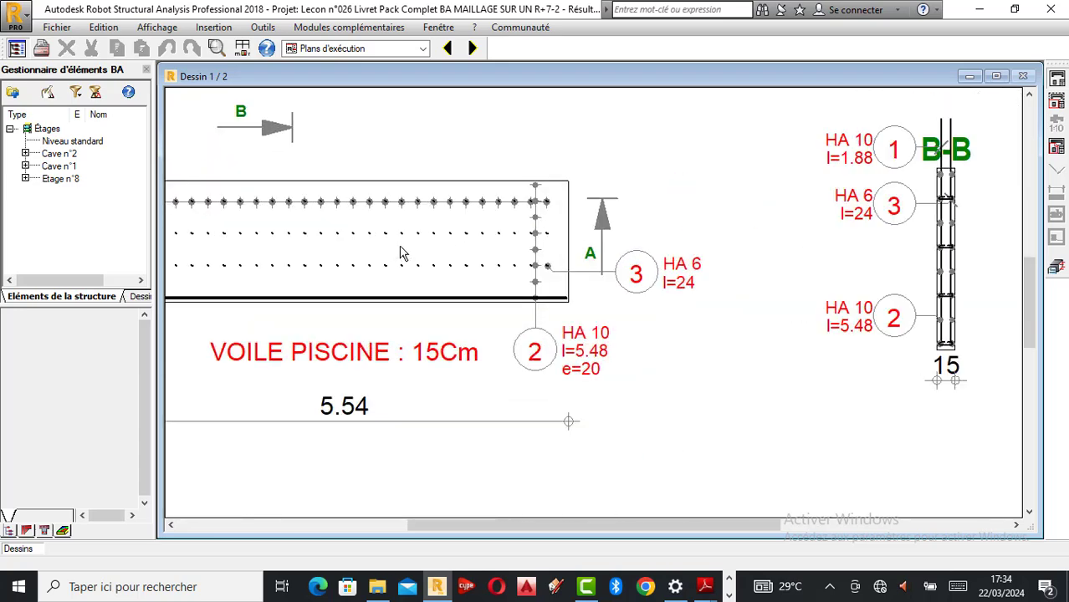
scroll(567, 260, "down", 1)
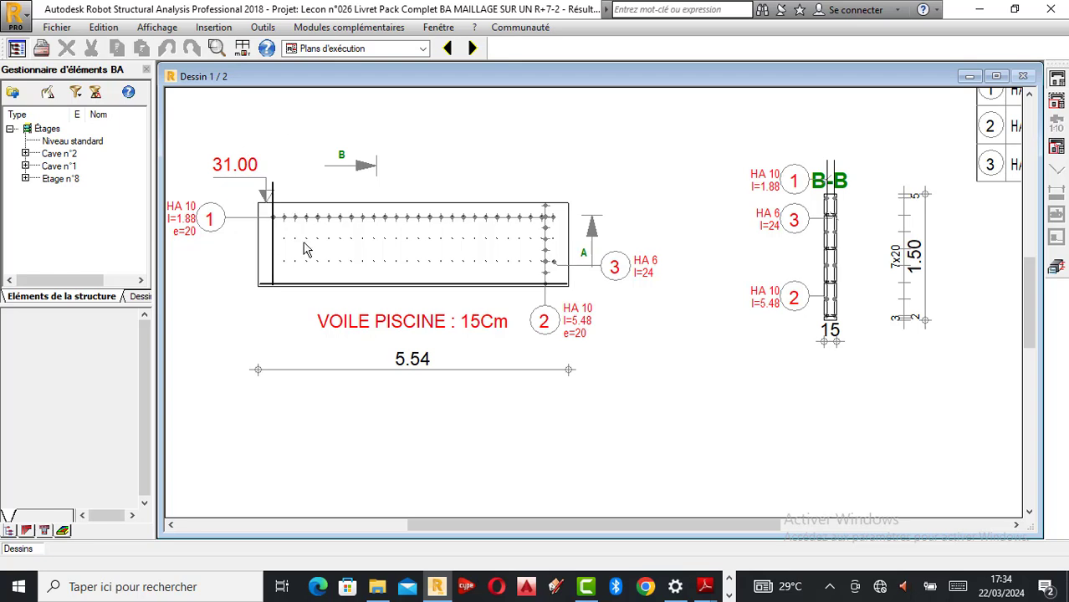
scroll(452, 210, "down", 1)
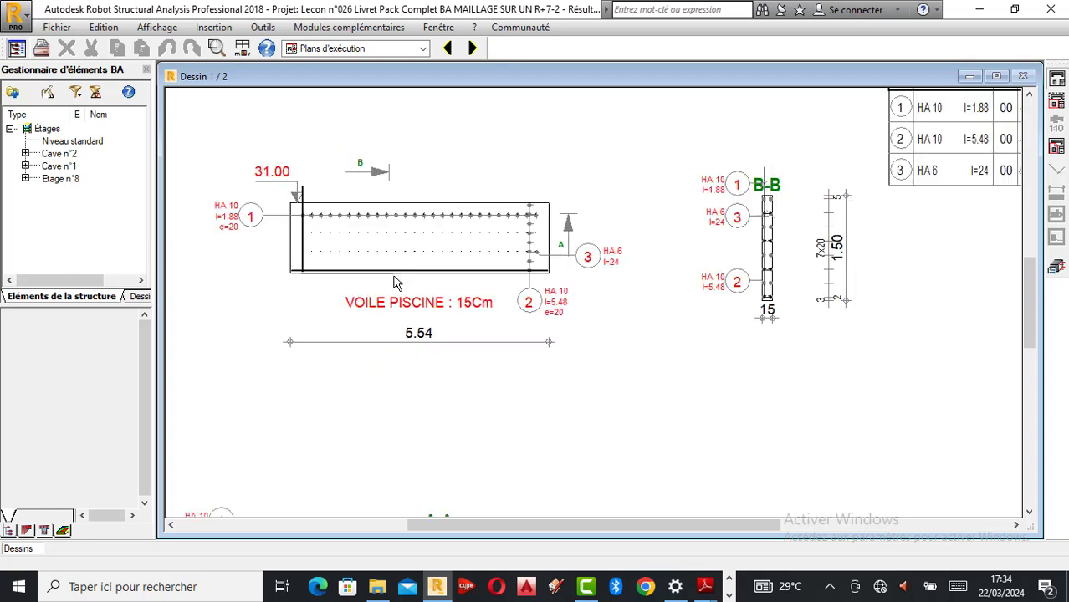
scroll(393, 276, "up", 1)
scroll(384, 248, "down", 1)
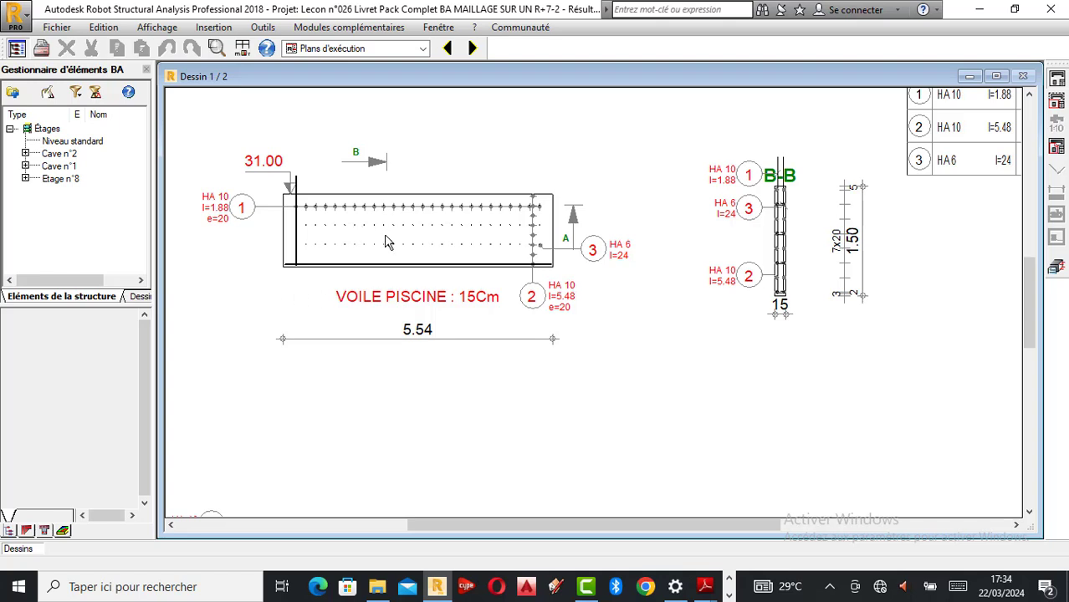
scroll(387, 234, "down", 1)
scroll(529, 292, "up", 1)
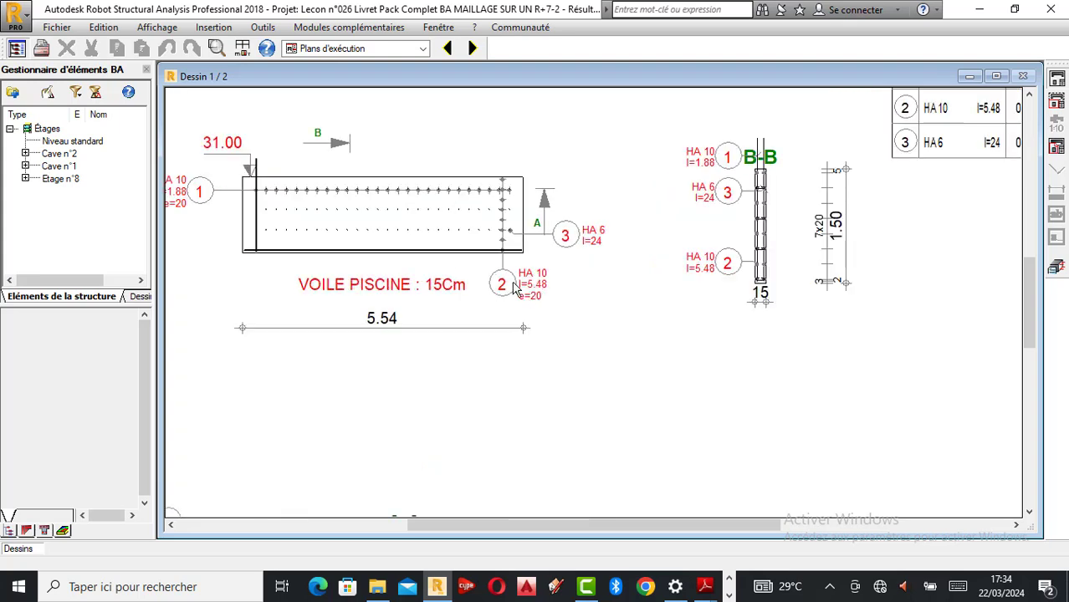
scroll(516, 297, "up", 1)
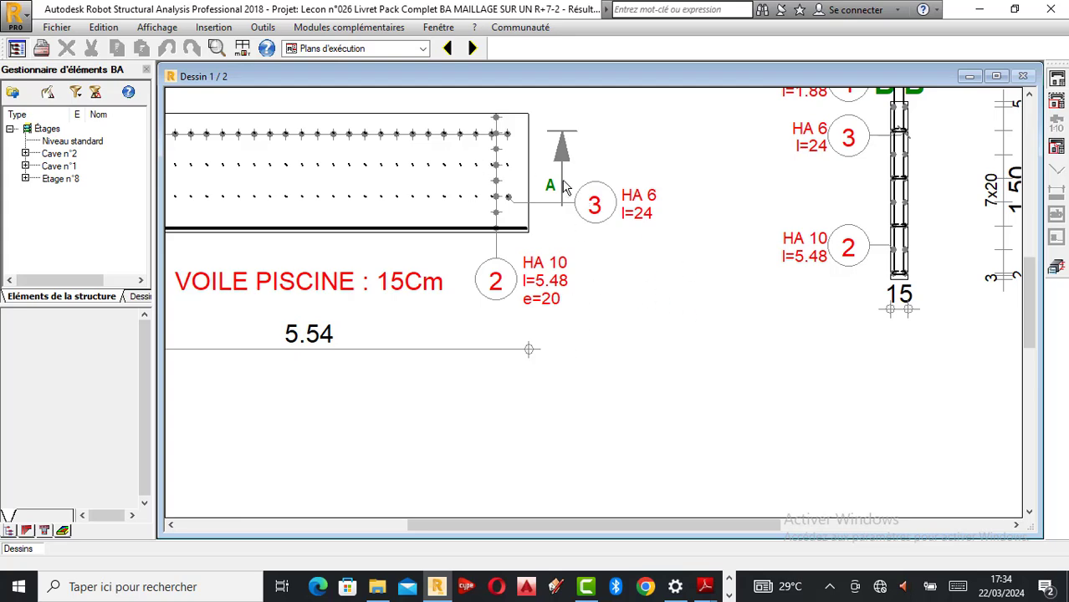
scroll(575, 285, "down", 3)
scroll(409, 221, "up", 2)
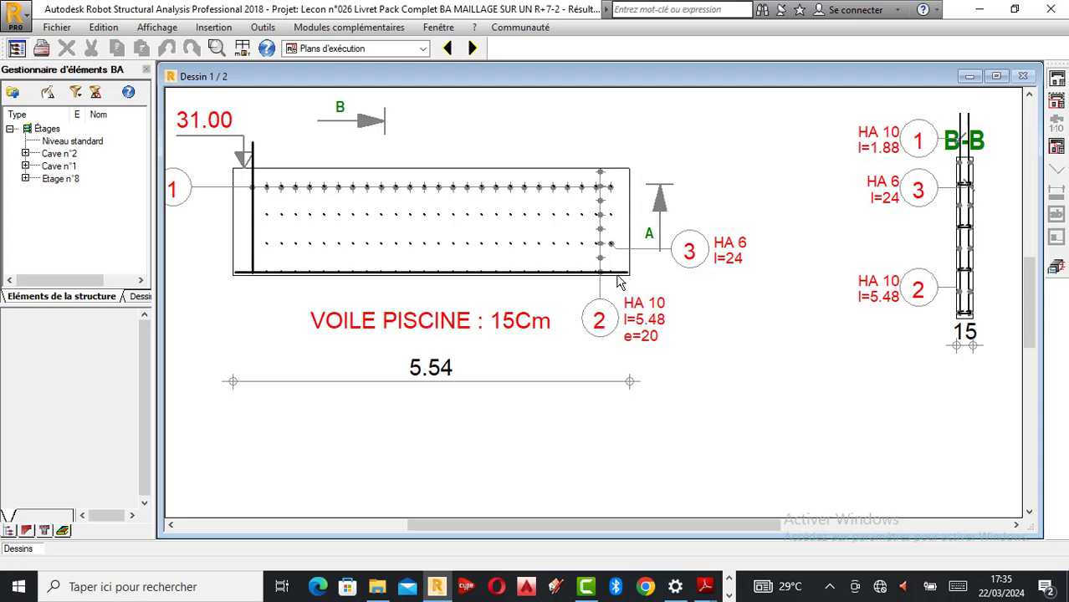
scroll(593, 293, "down", 2)
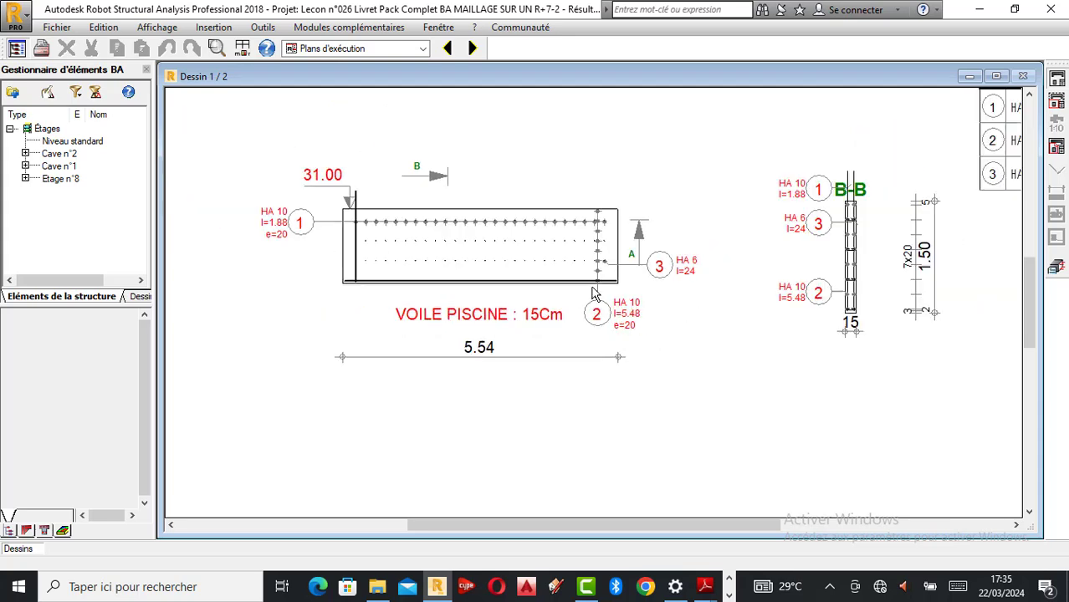
scroll(482, 206, "up", 3)
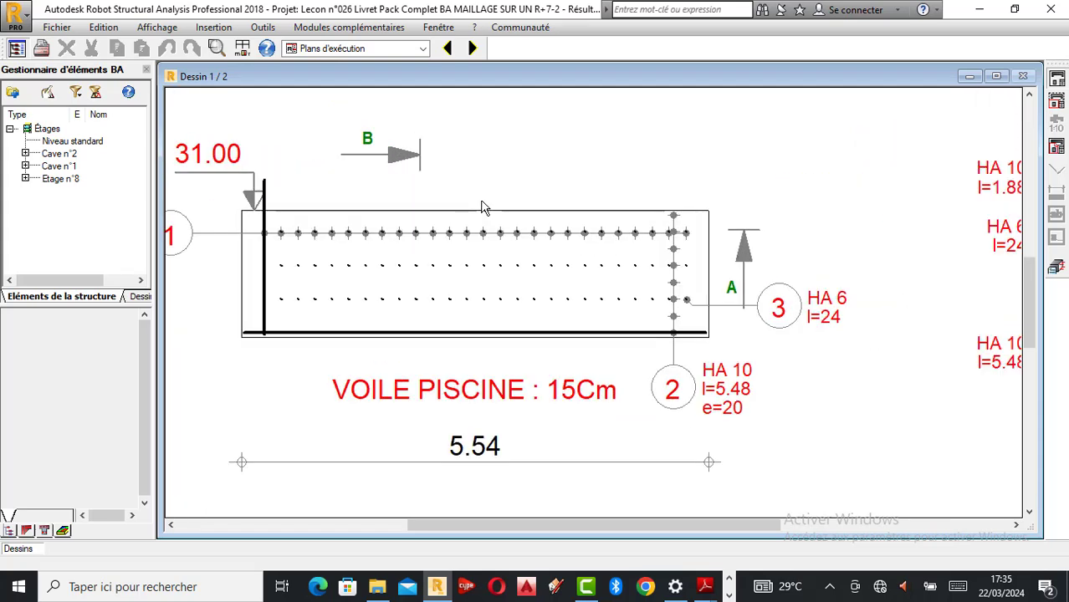
scroll(483, 206, "down", 1)
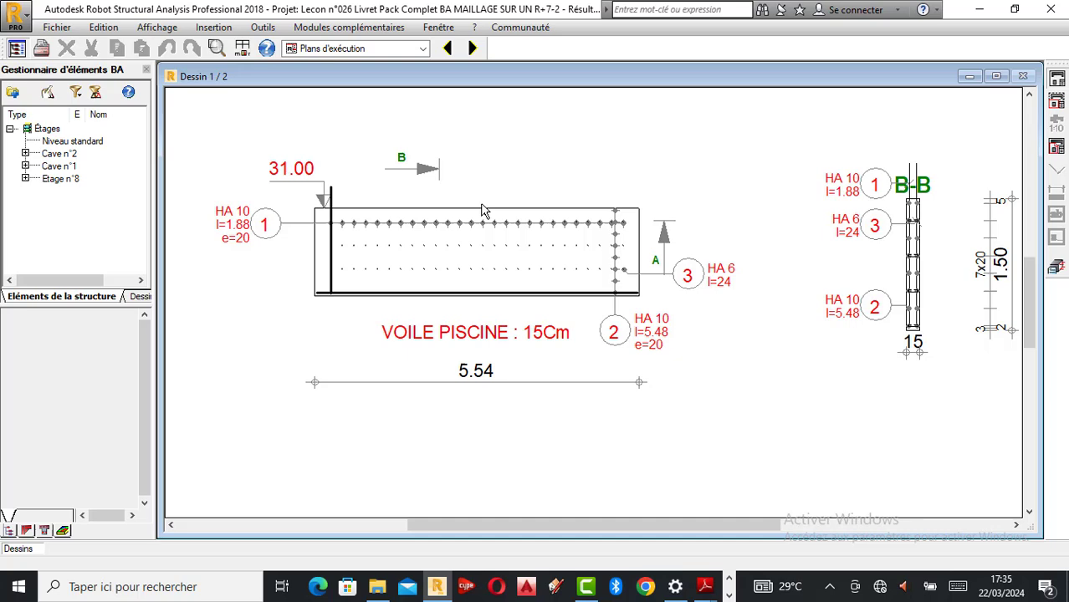
- Review the pool wall's load combinations and its diagram of theoretical and real vertical reinforcement
left_click(1054, 266)
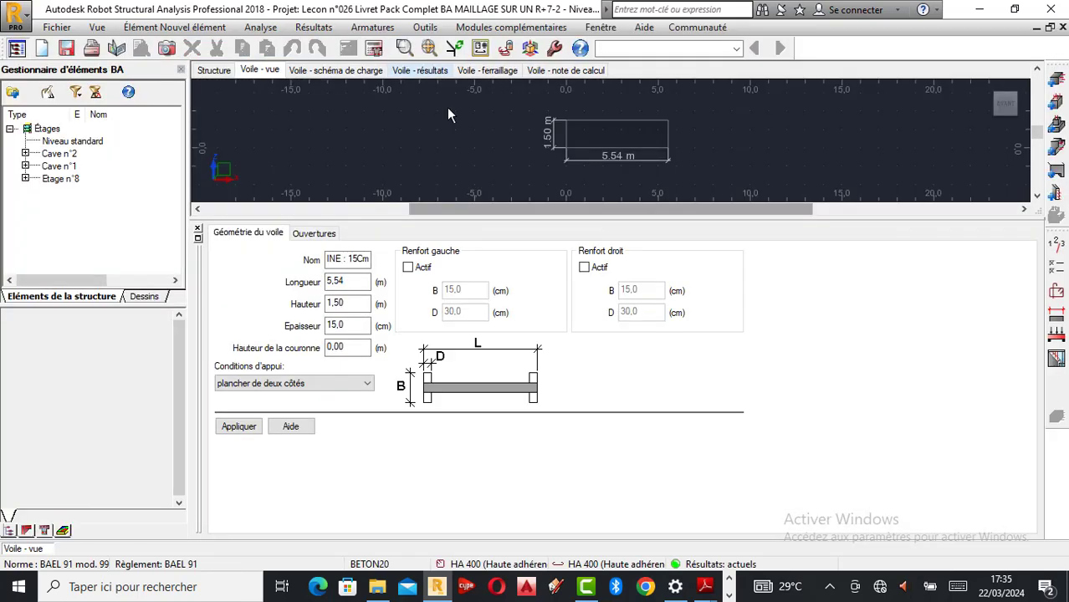
left_click(345, 73)
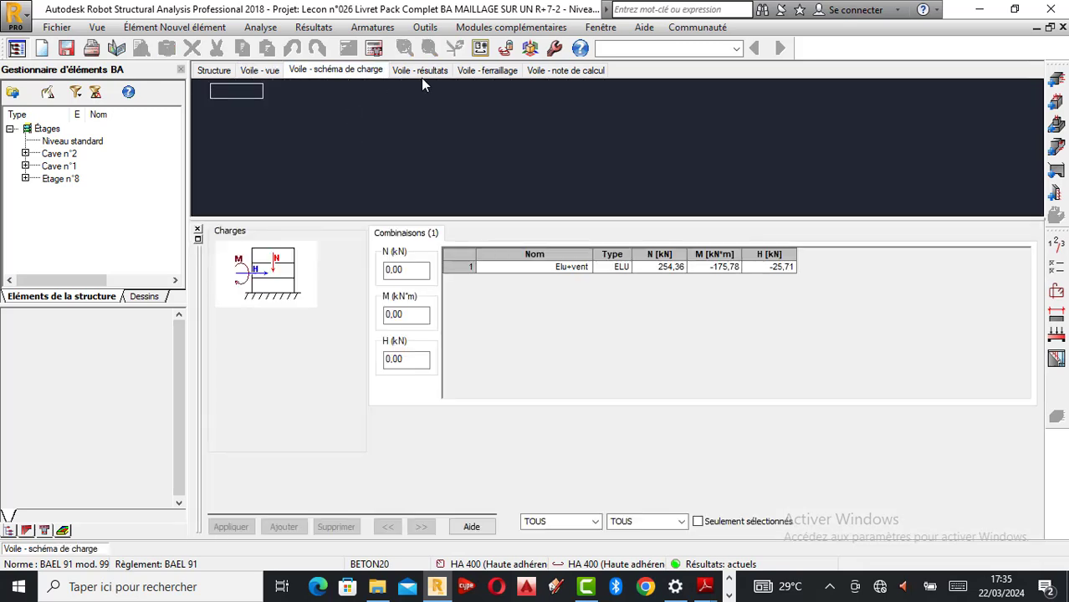
left_click(422, 72)
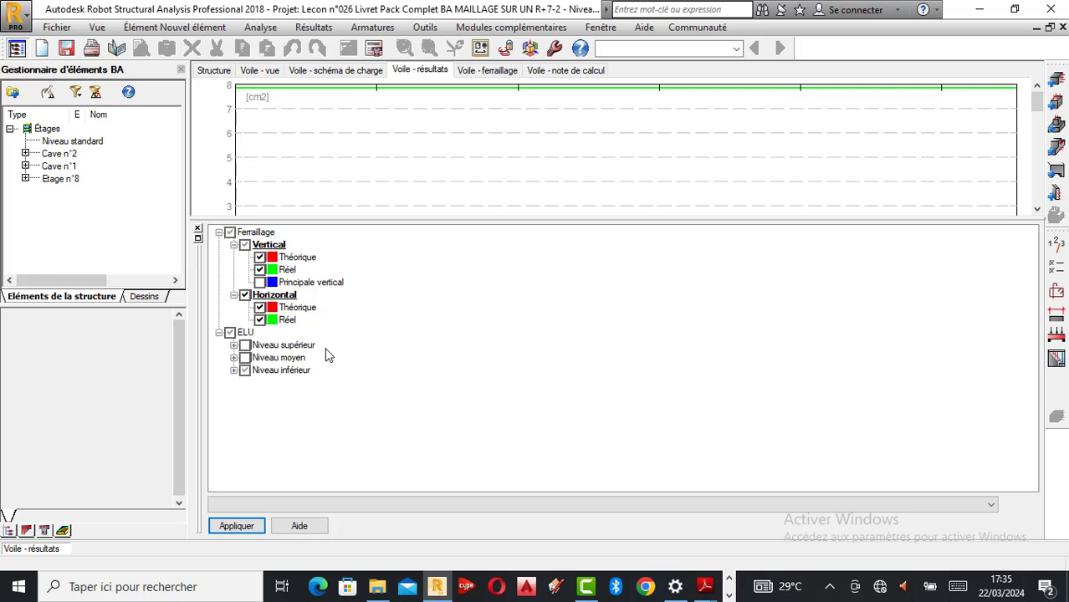
scroll(332, 175, "down", 3)
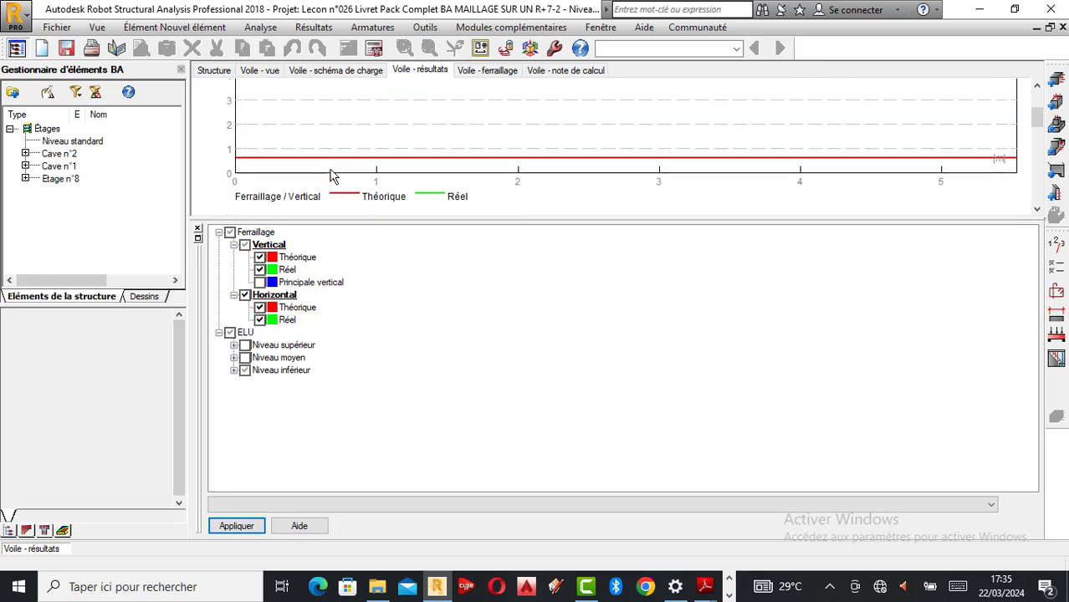
- Add the ELU diagrams of the upper and middle levels to the pool wall's displayed results
scroll(326, 176, "down", 5)
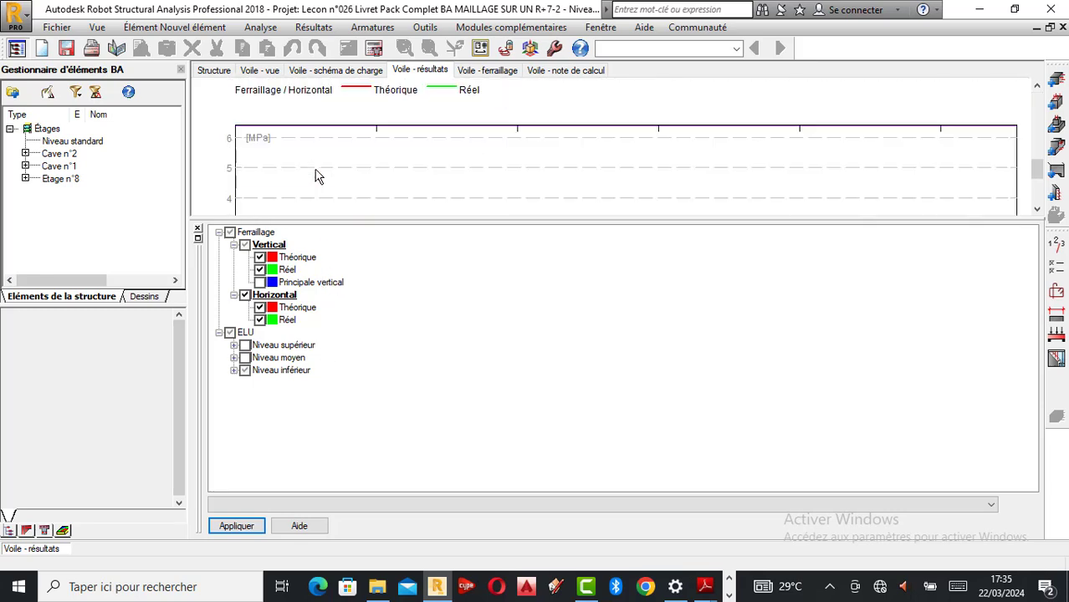
scroll(316, 176, "down", 3)
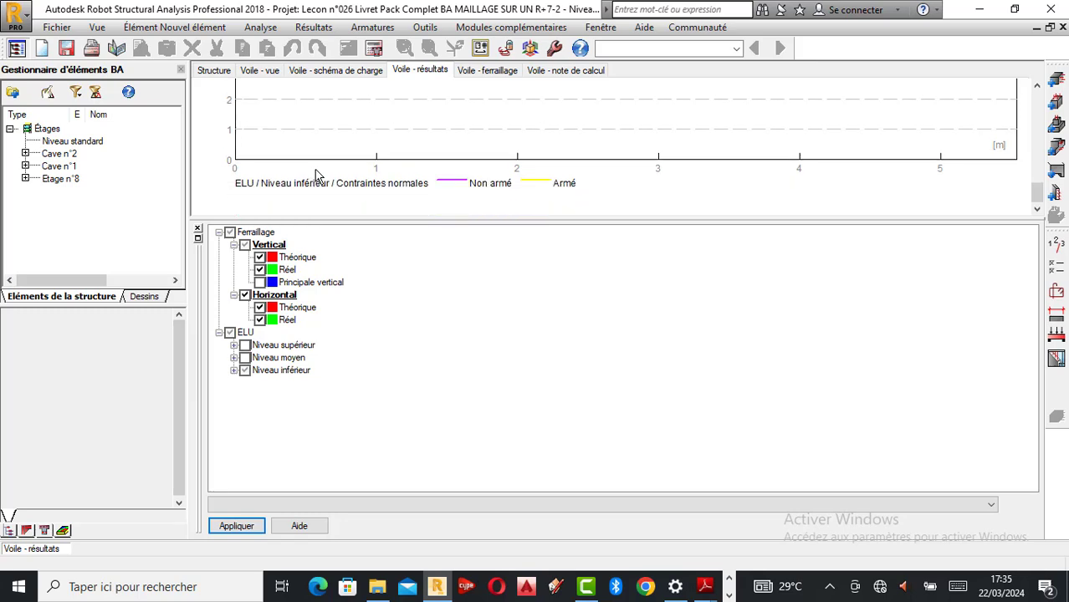
scroll(309, 174, "up", 6)
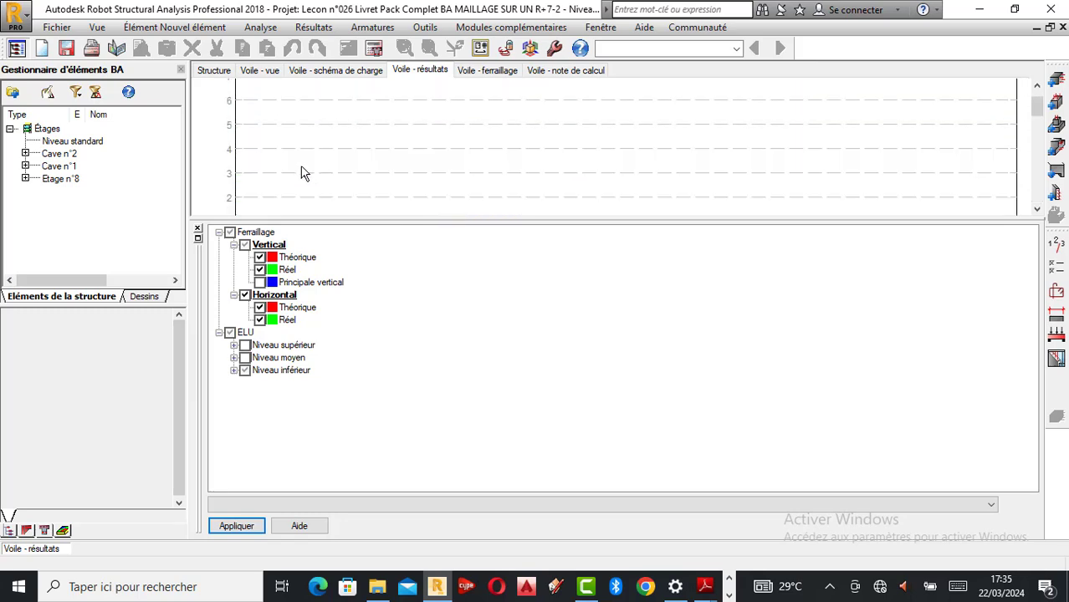
scroll(303, 173, "up", 2)
left_click(244, 344)
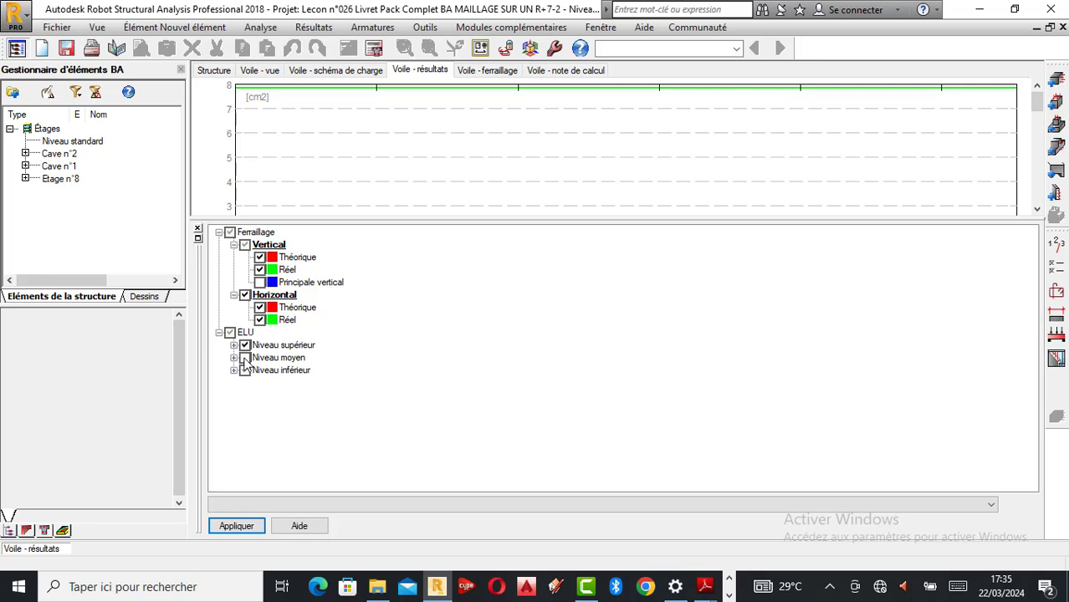
left_click(244, 358)
left_click(224, 527)
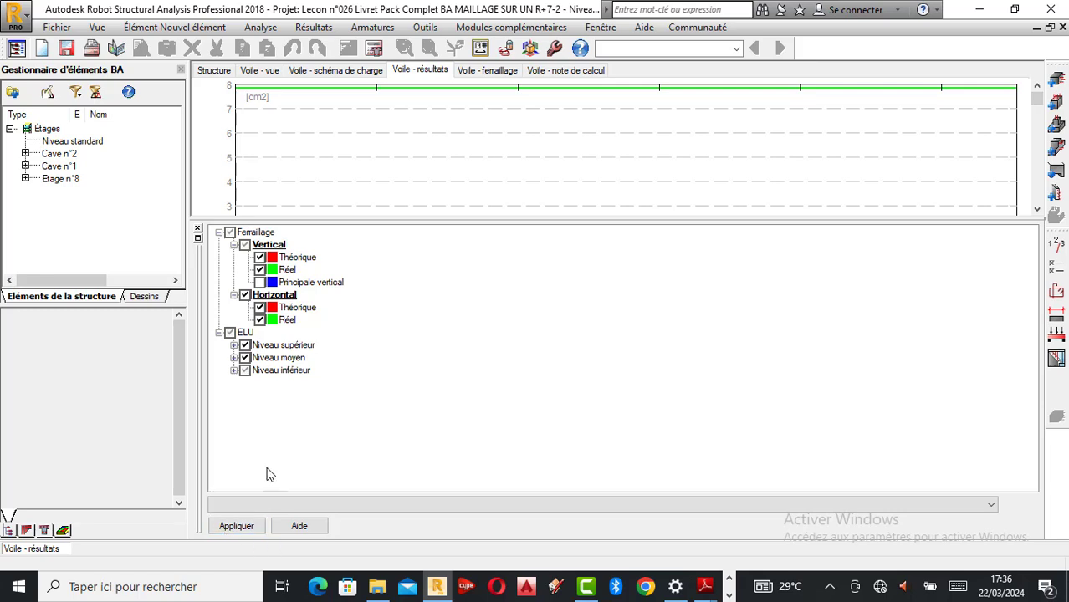
left_click(239, 525)
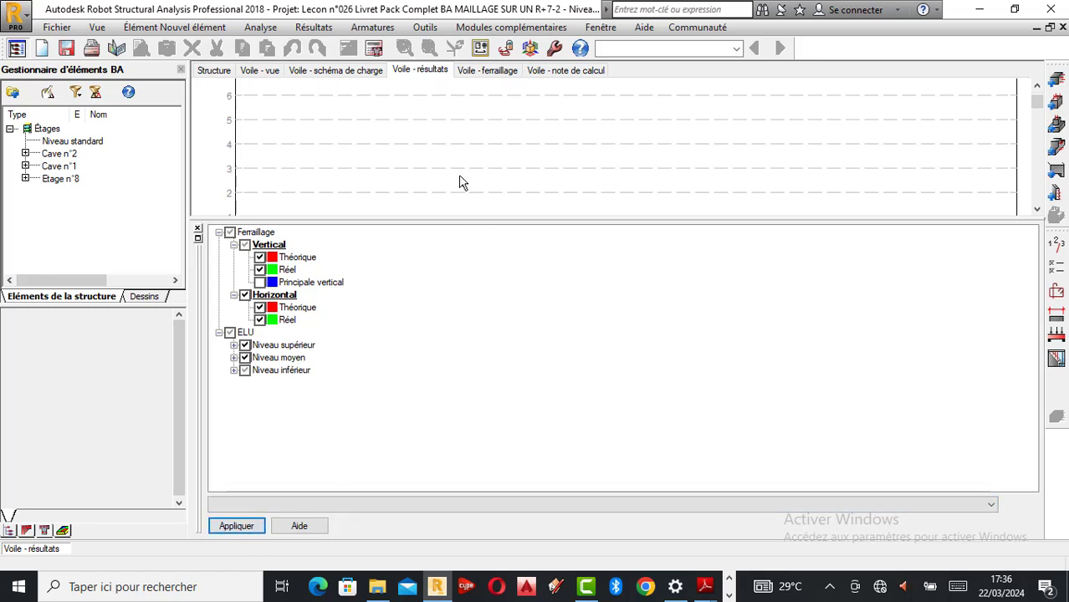
- Examine the pool wall's reinforcement diagrams and its ELU normal-stress diagrams for the upper, middle and lower levels
scroll(468, 192, "down", 5)
scroll(462, 182, "down", 5)
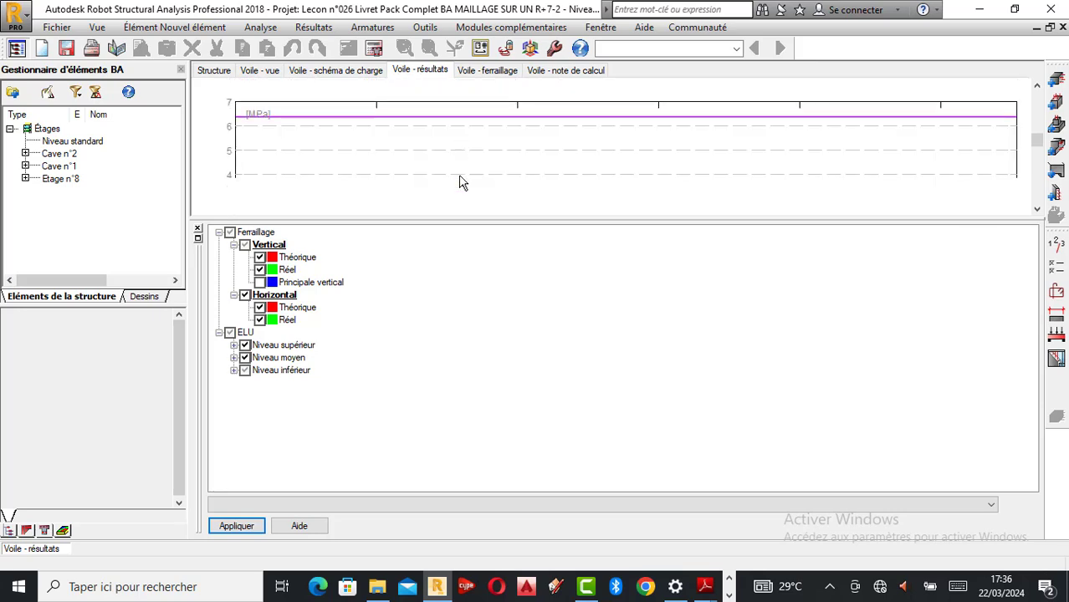
scroll(385, 107, "up", 1)
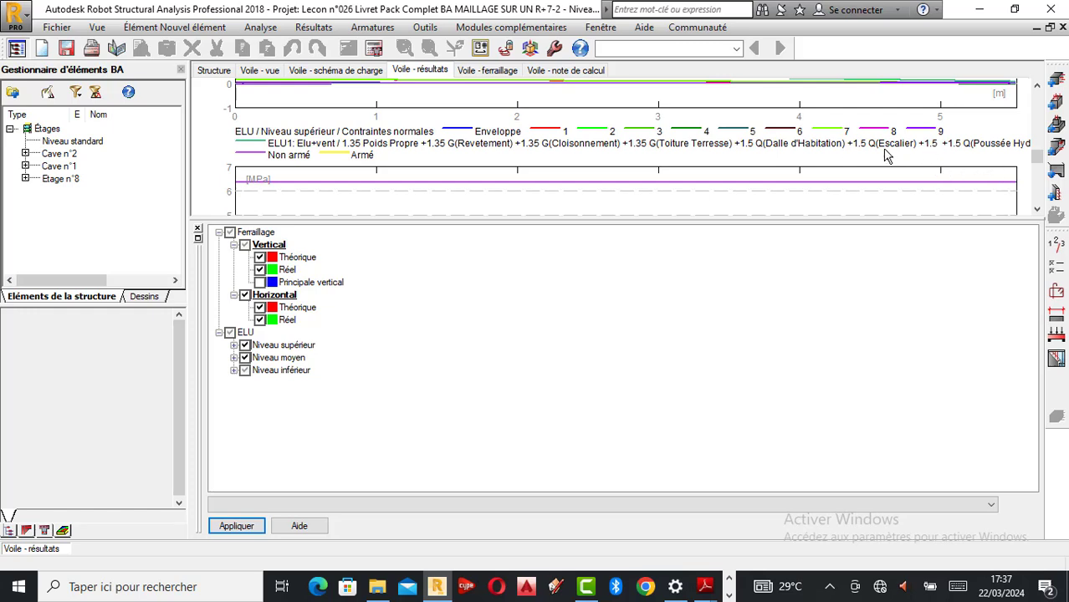
scroll(614, 169, "down", 3)
scroll(610, 169, "up", 3)
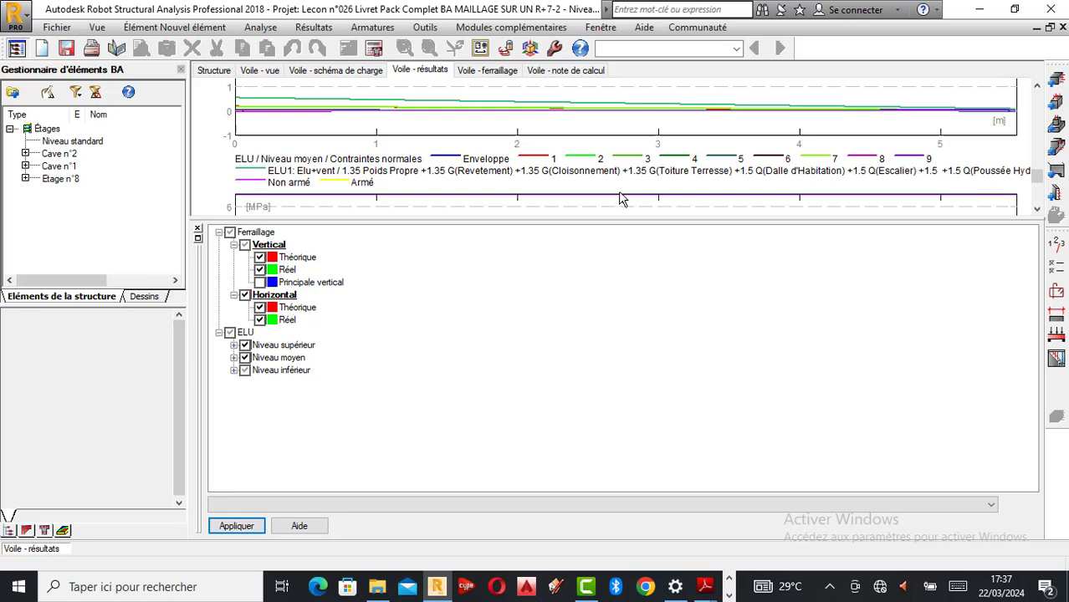
scroll(552, 149, "down", 3)
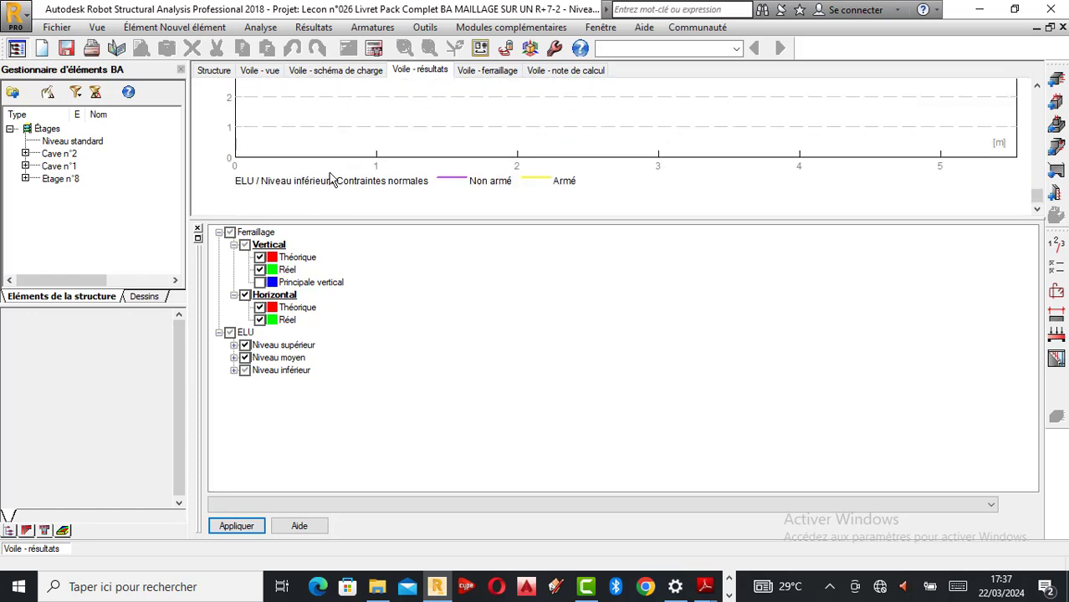
scroll(335, 179, "down", 2)
scroll(347, 179, "down", 2)
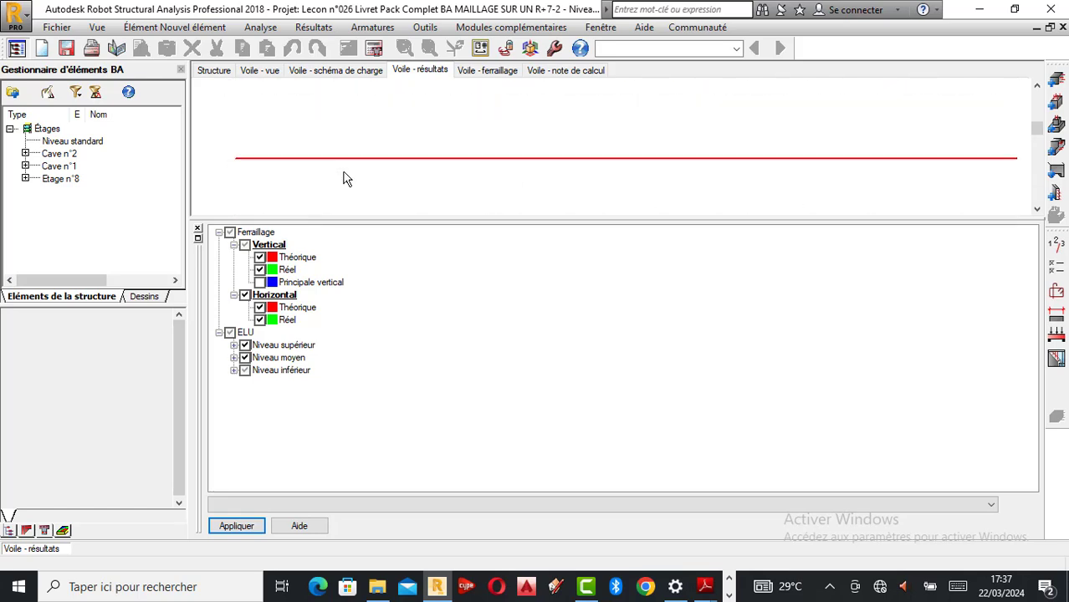
scroll(347, 179, "down", 3)
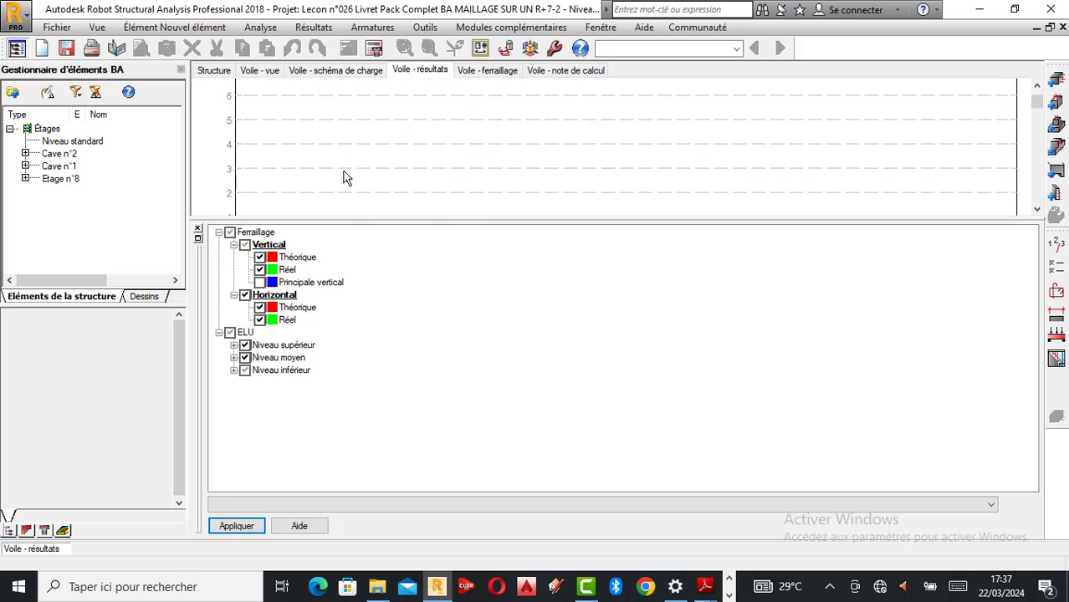
scroll(347, 179, "down", 3)
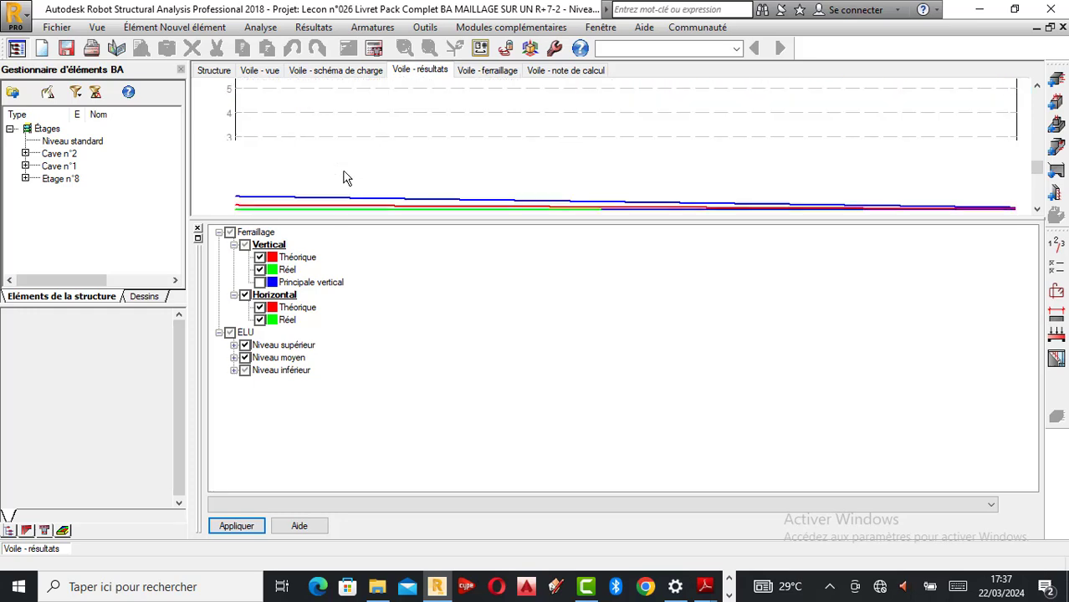
scroll(342, 178, "up", 1)
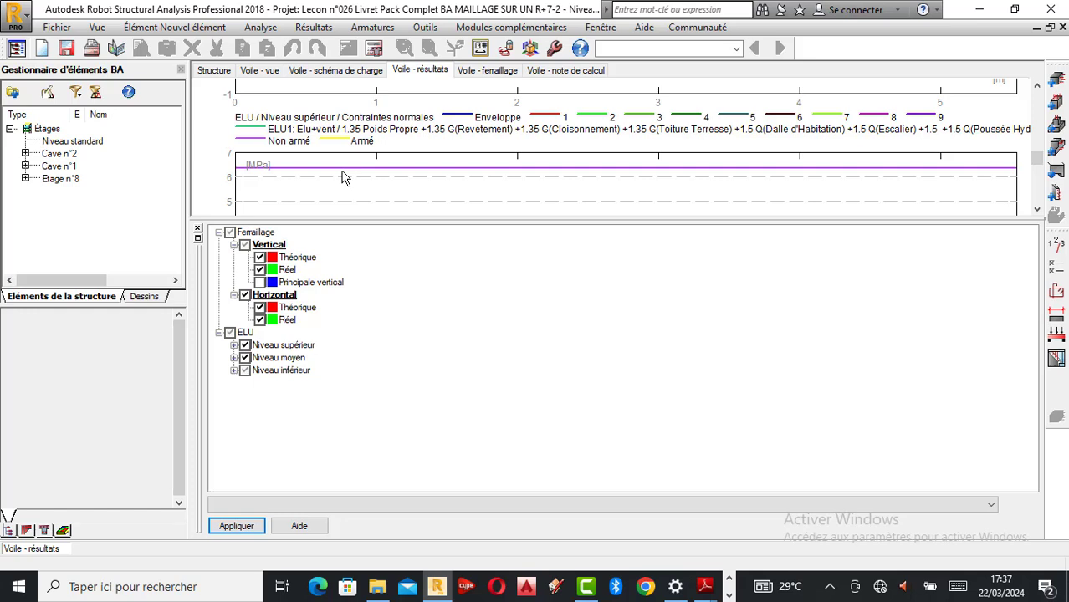
- Review the wall's calculation note, covering materials, geometry, theoretical results, edge reinforcement, shear, bar schedule and quantities
left_click(552, 74)
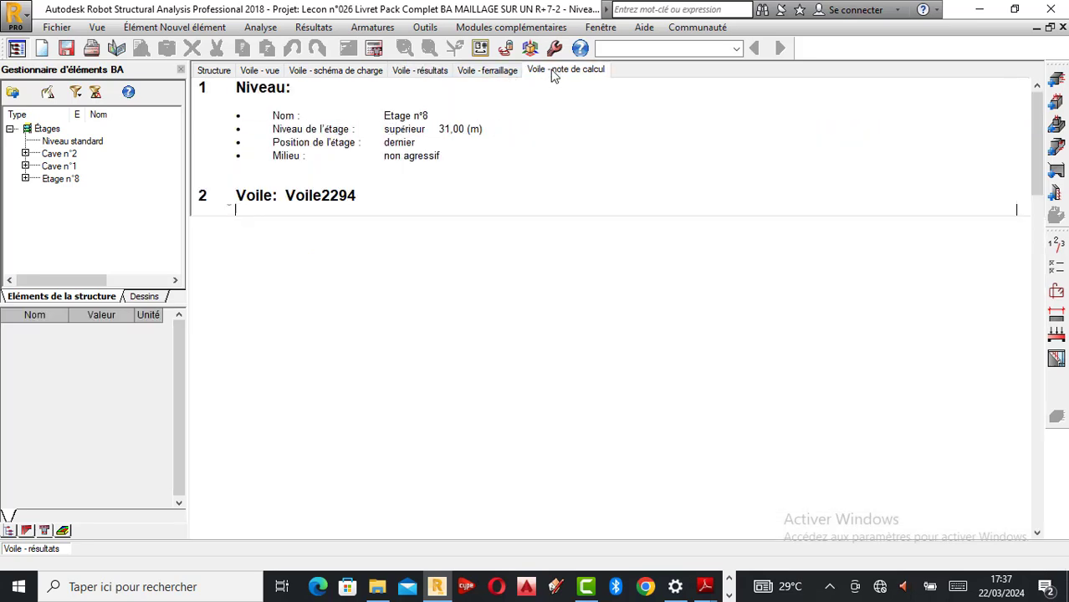
scroll(494, 204, "down", 15)
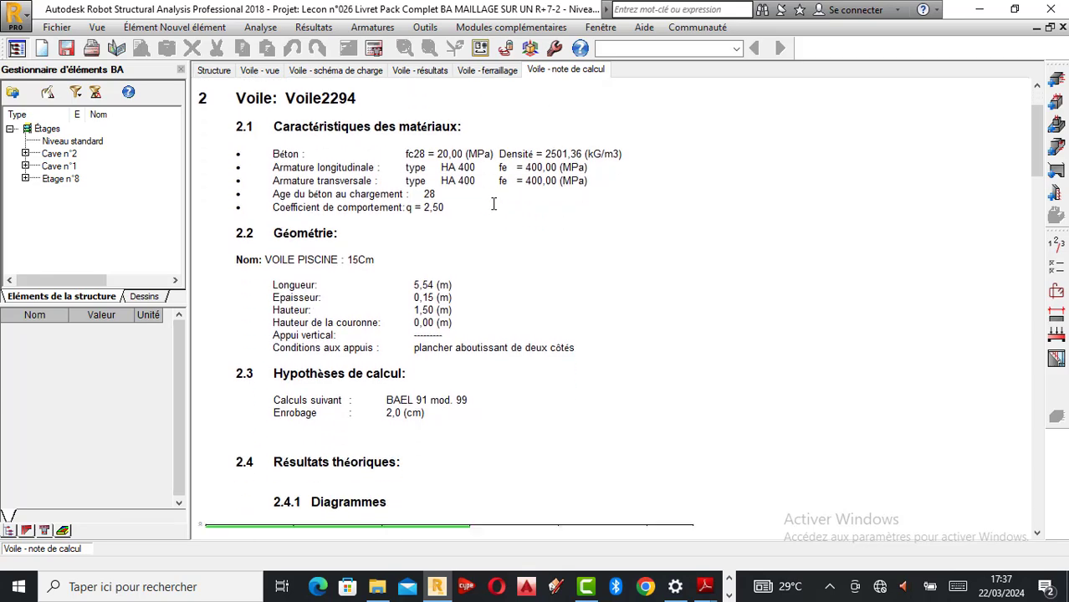
scroll(493, 203, "down", 12)
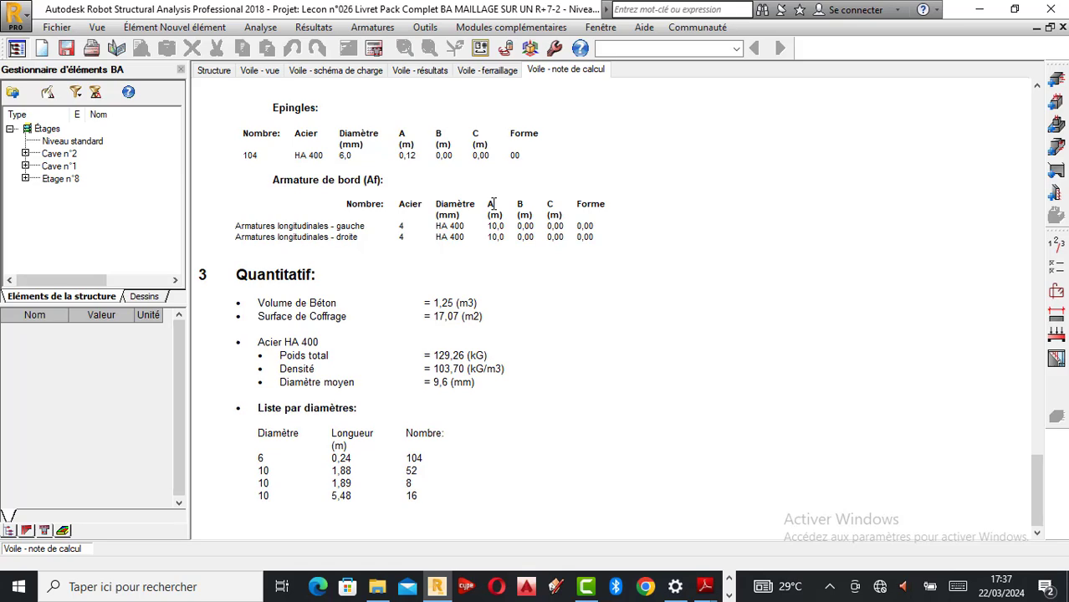
scroll(493, 204, "up", 15)
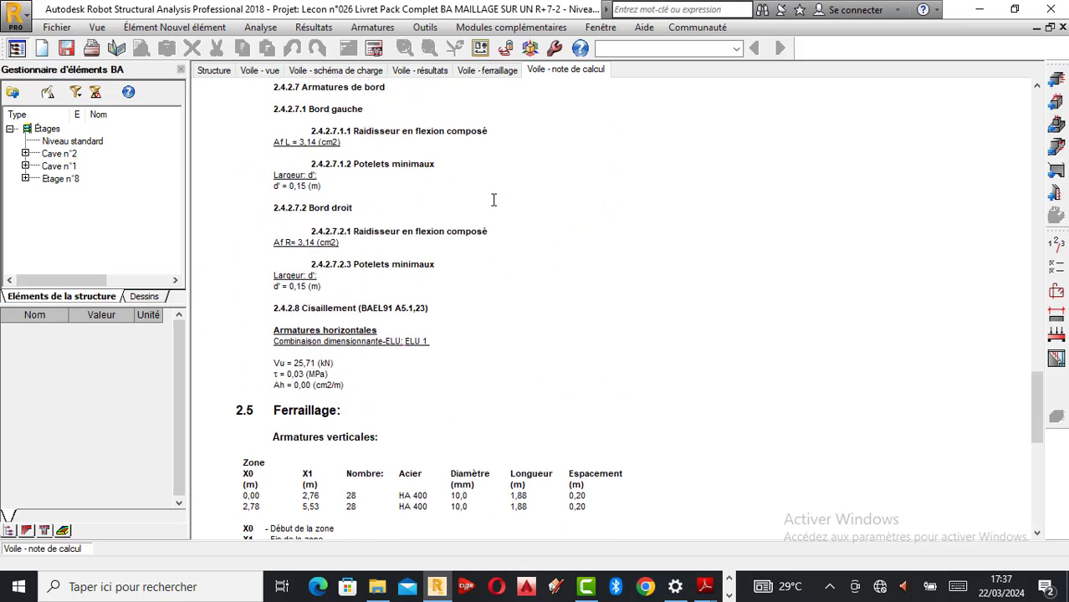
scroll(493, 201, "up", 3)
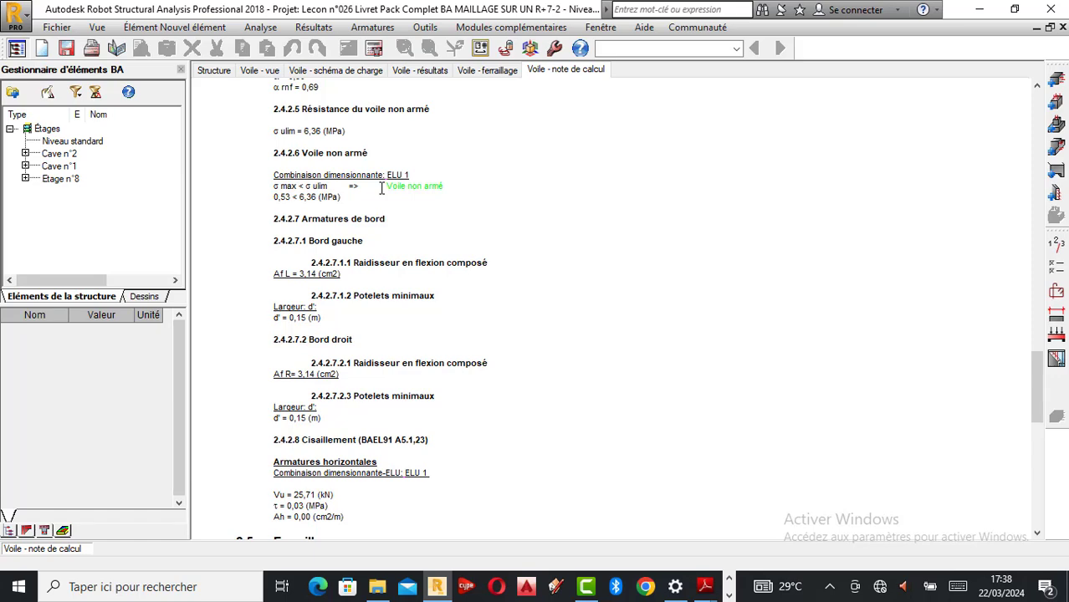
scroll(381, 188, "up", 15)
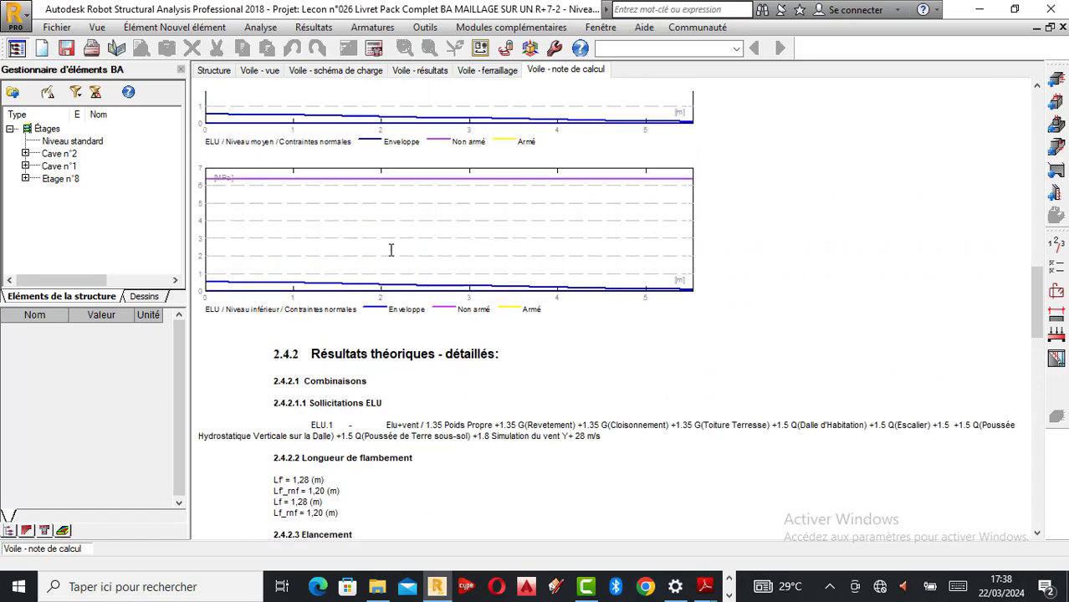
scroll(393, 218, "up", 10)
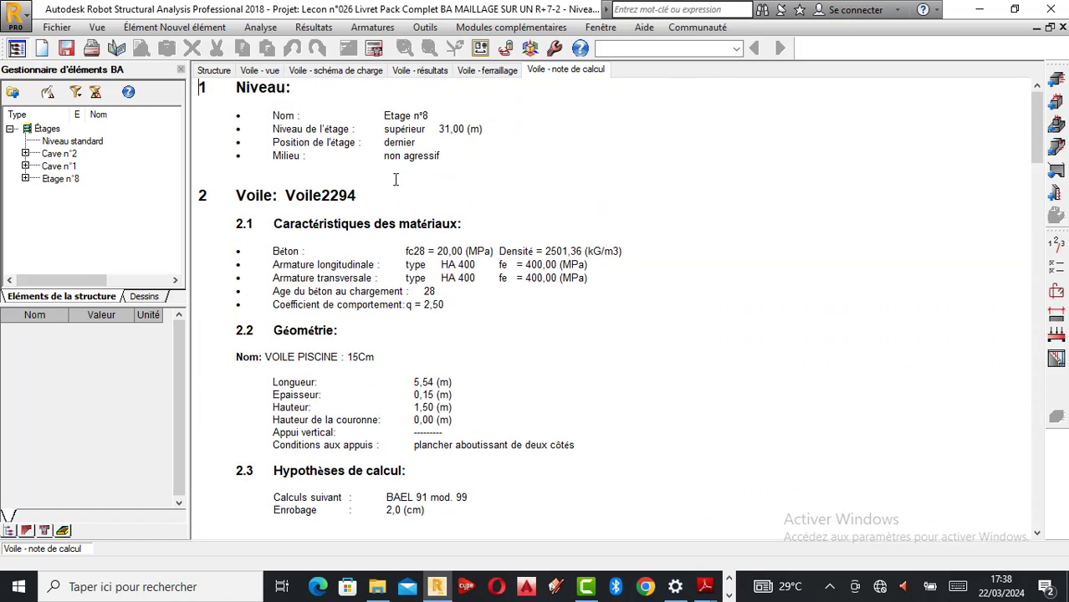
- Examine the pool wall's reinforcement cage in its 3D view and cross-section
left_click(420, 70)
left_click(472, 73)
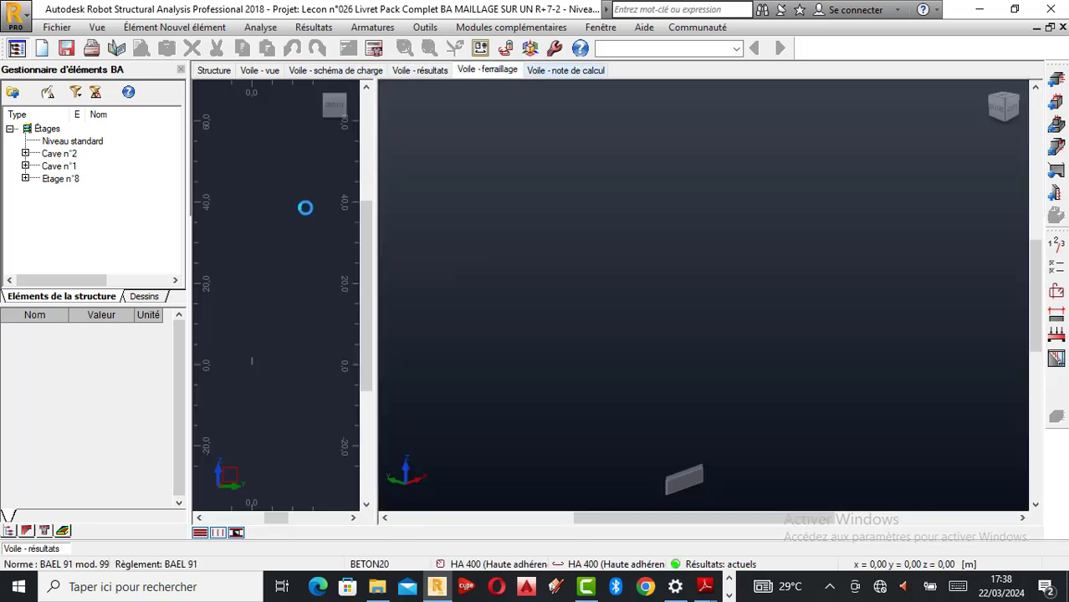
scroll(695, 493, "up", 6)
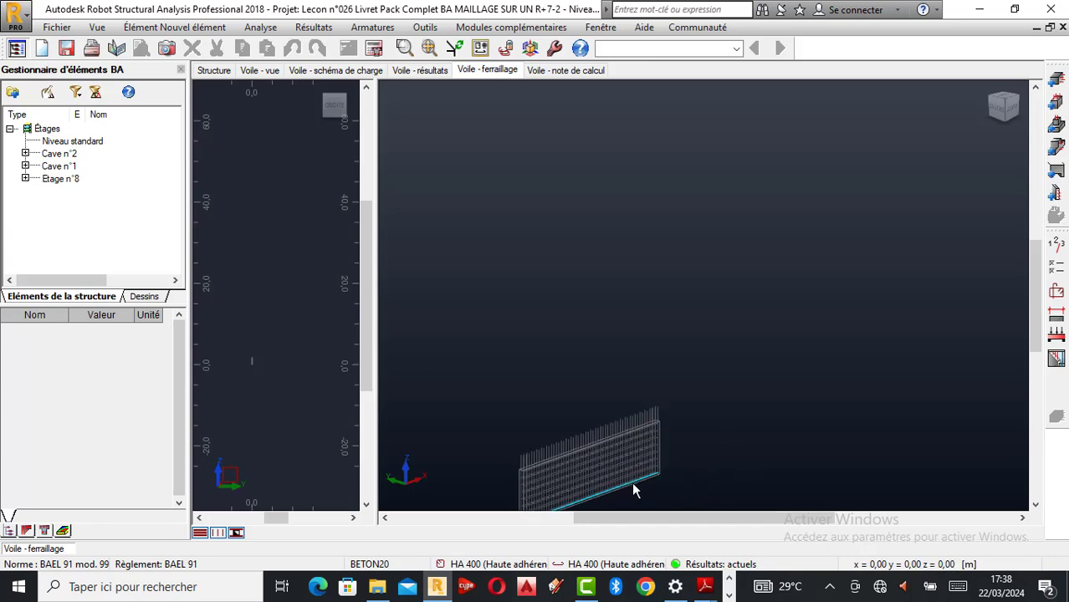
middle_click_drag(688, 249, 656, 323, "shift")
scroll(254, 352, "up", 10)
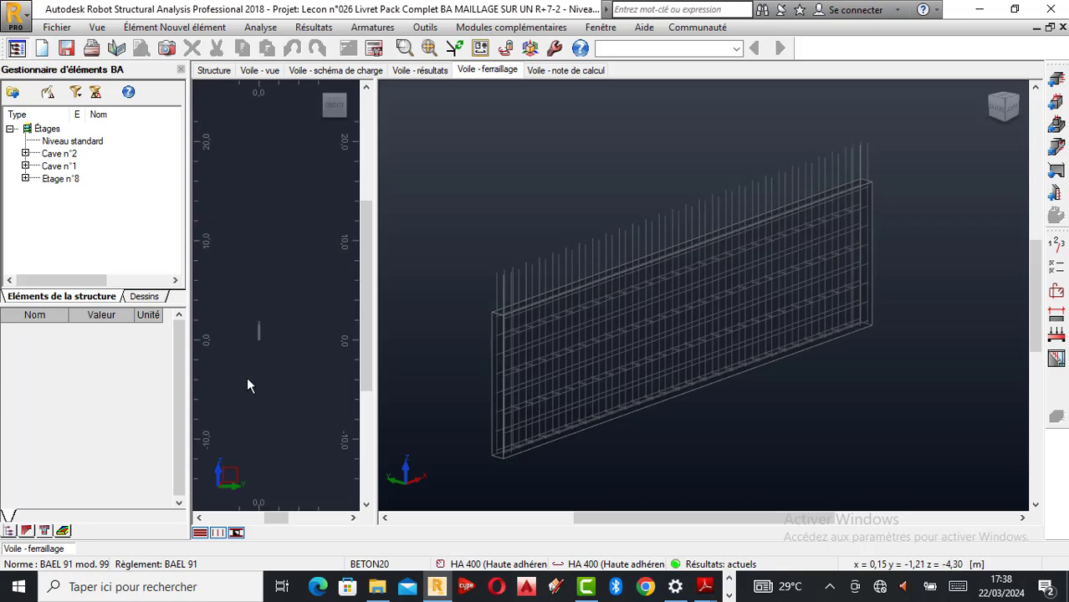
scroll(271, 289, "up", 4)
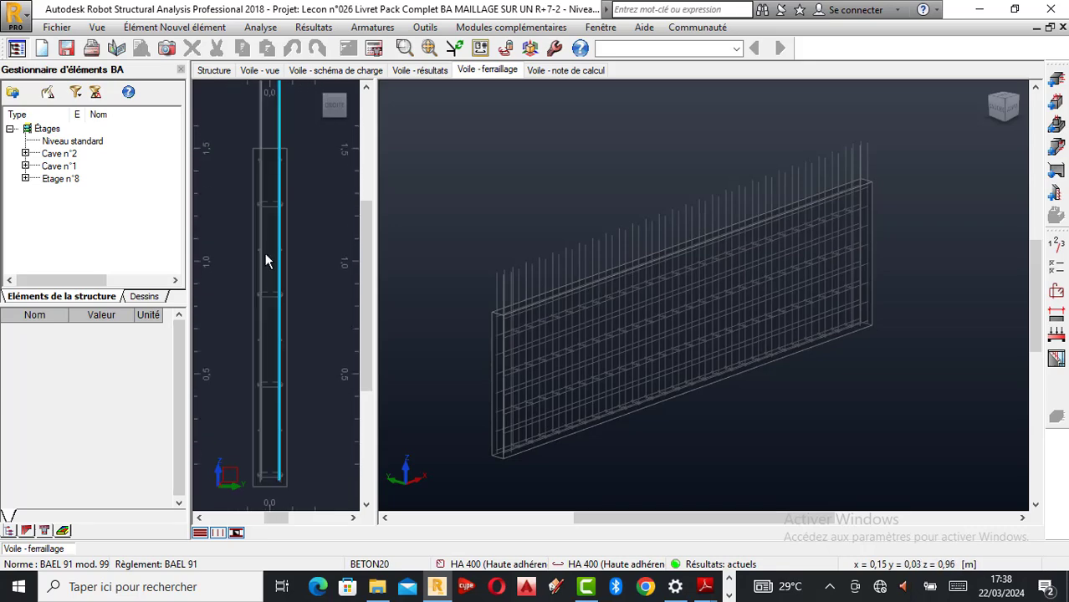
scroll(803, 318, "down", 2)
scroll(801, 321, "up", 2)
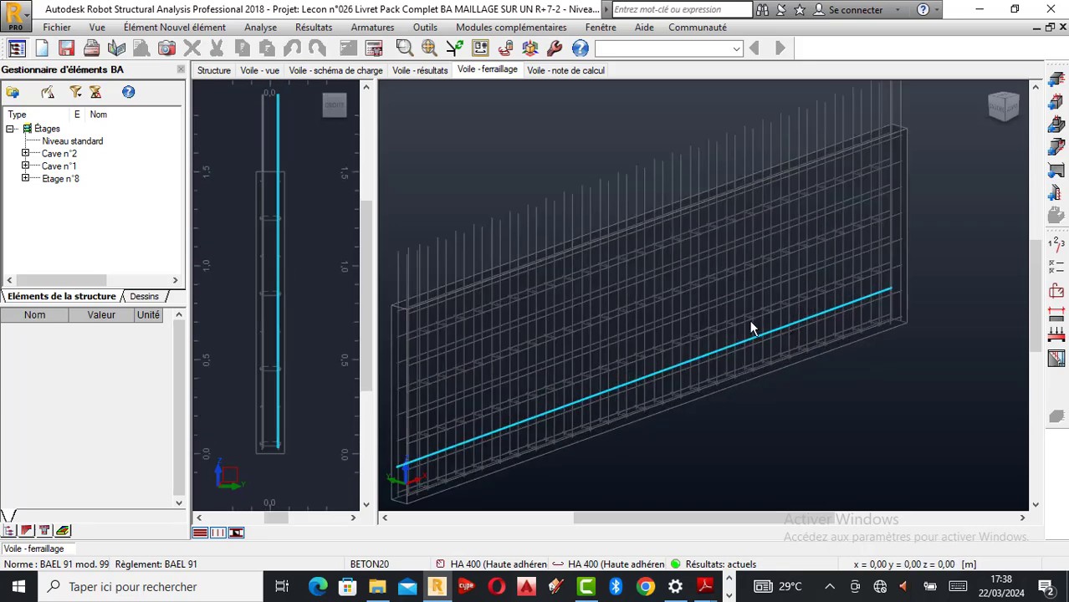
- Select the vertical edge bars at the wall's ends and inspect their arrangement in the 3D cage
left_click(408, 364)
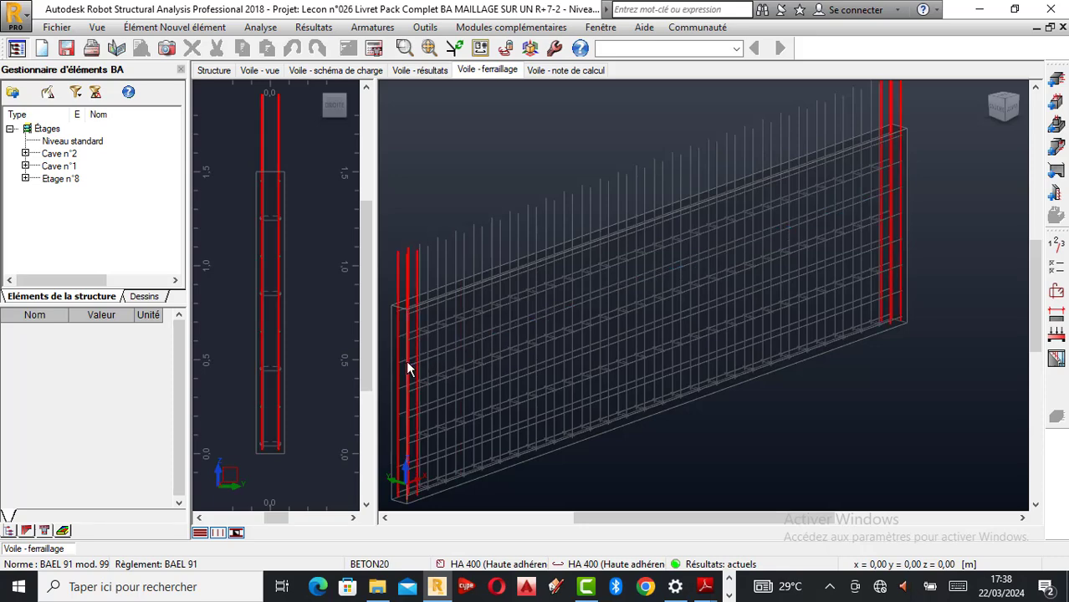
scroll(415, 276, "down", 1)
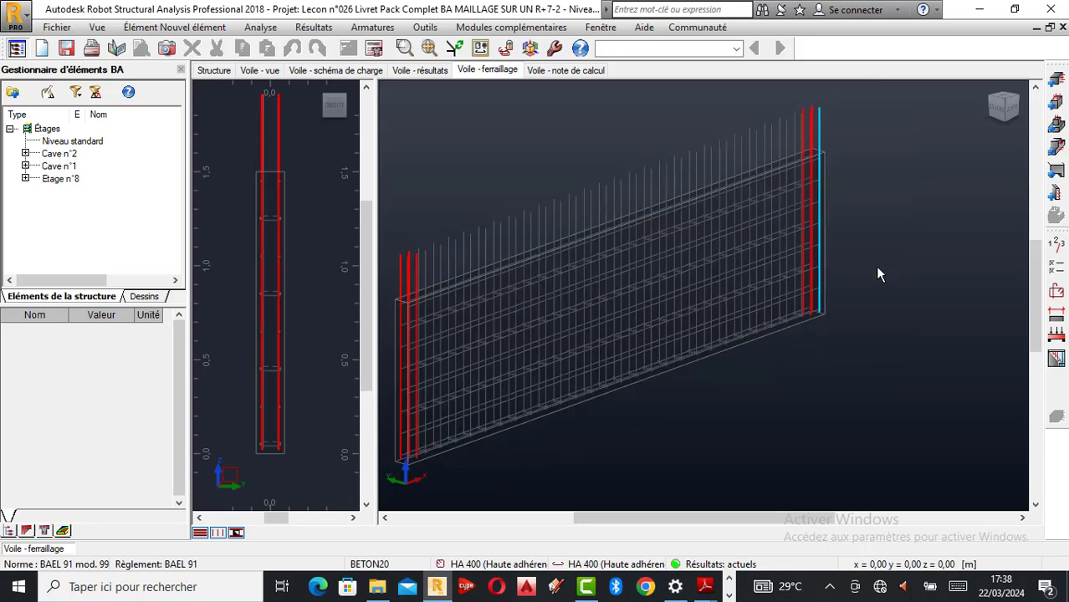
scroll(808, 277, "down", 1)
scroll(819, 253, "down", 1)
scroll(815, 251, "up", 2)
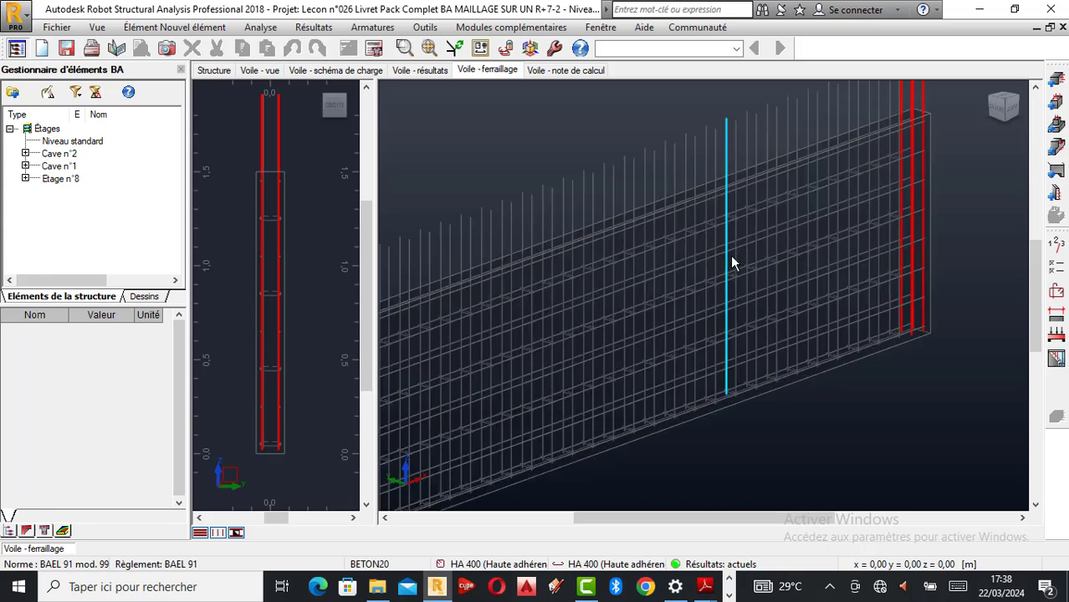
scroll(771, 264, "down", 2)
scroll(625, 271, "up", 2)
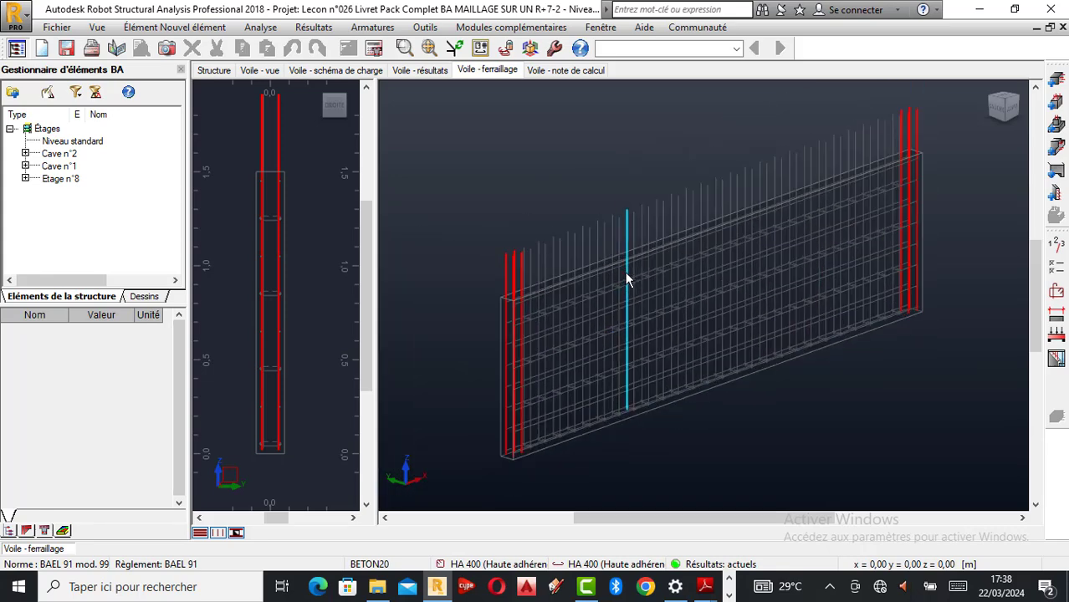
scroll(625, 270, "down", 2)
scroll(606, 266, "up", 1)
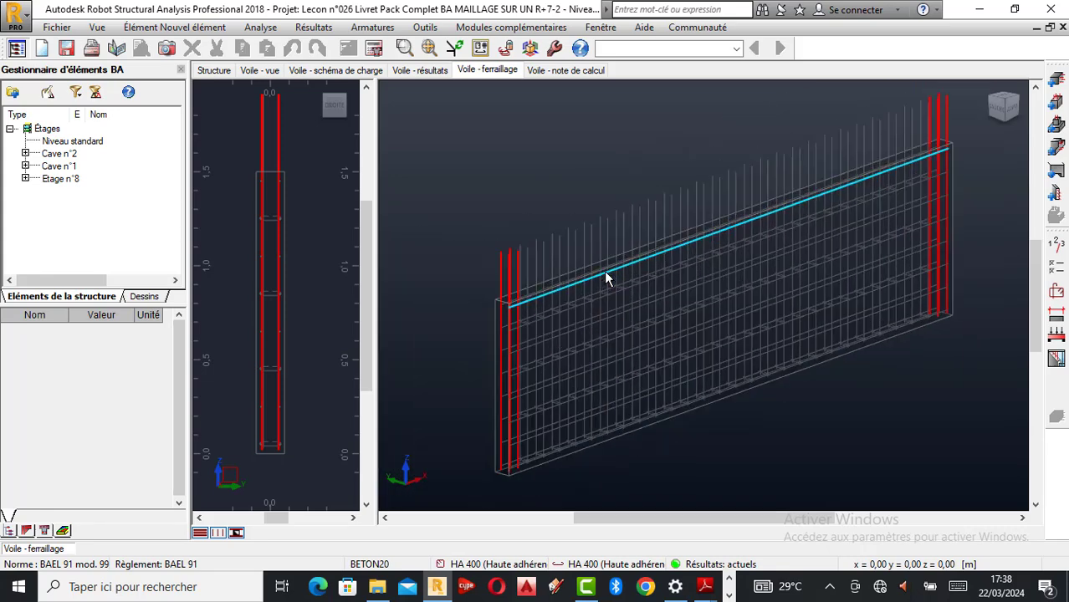
scroll(607, 275, "down", 1)
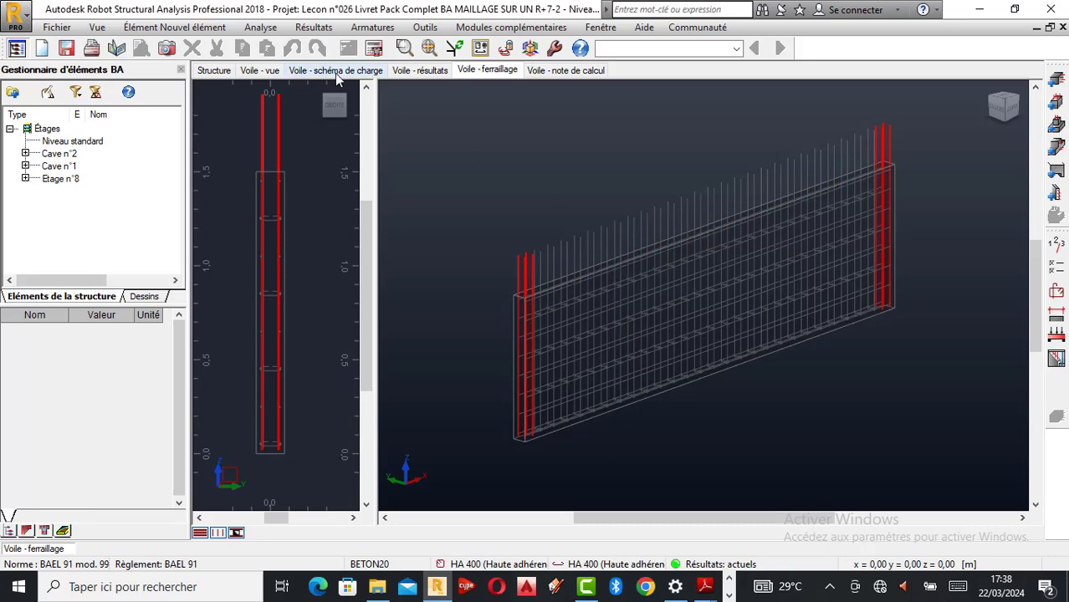
- Recheck the wall's geometry, load combination, results, reinforcement and calculation note, and open its execution drawing
left_click(414, 72)
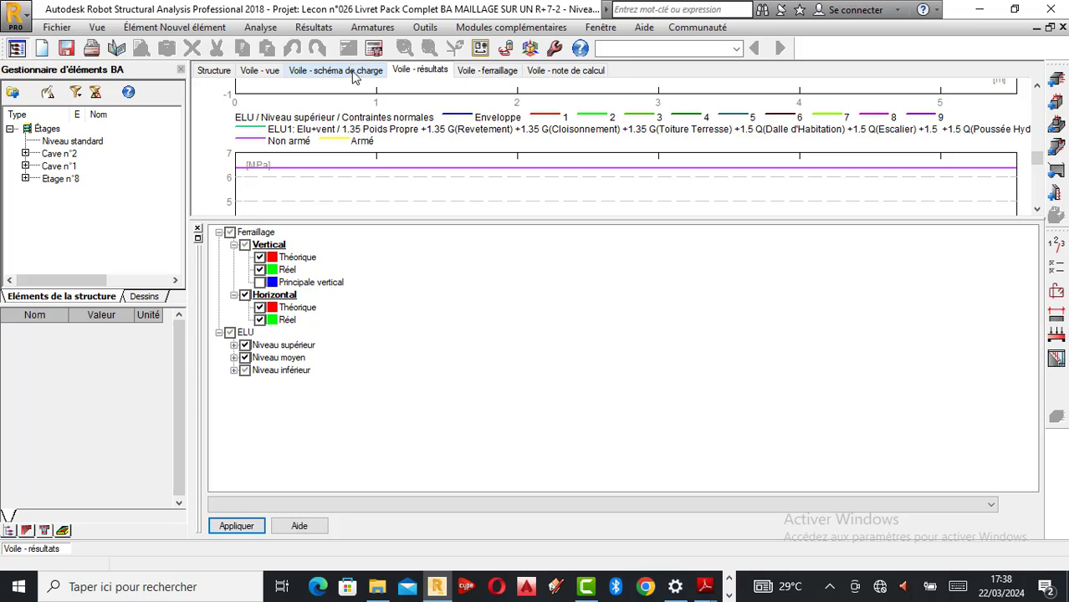
left_click(352, 74)
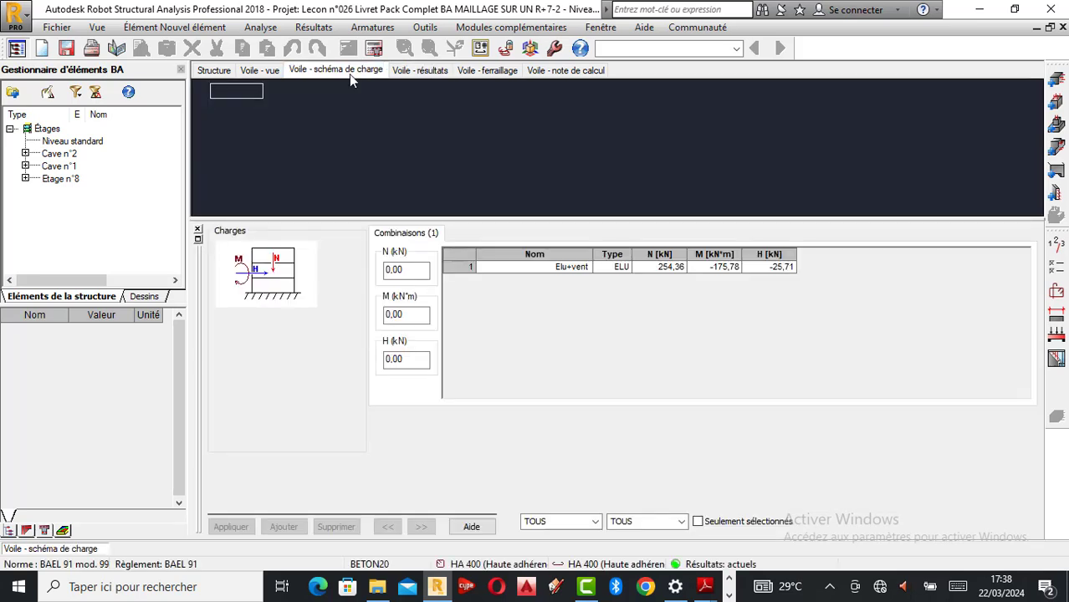
left_click(276, 72)
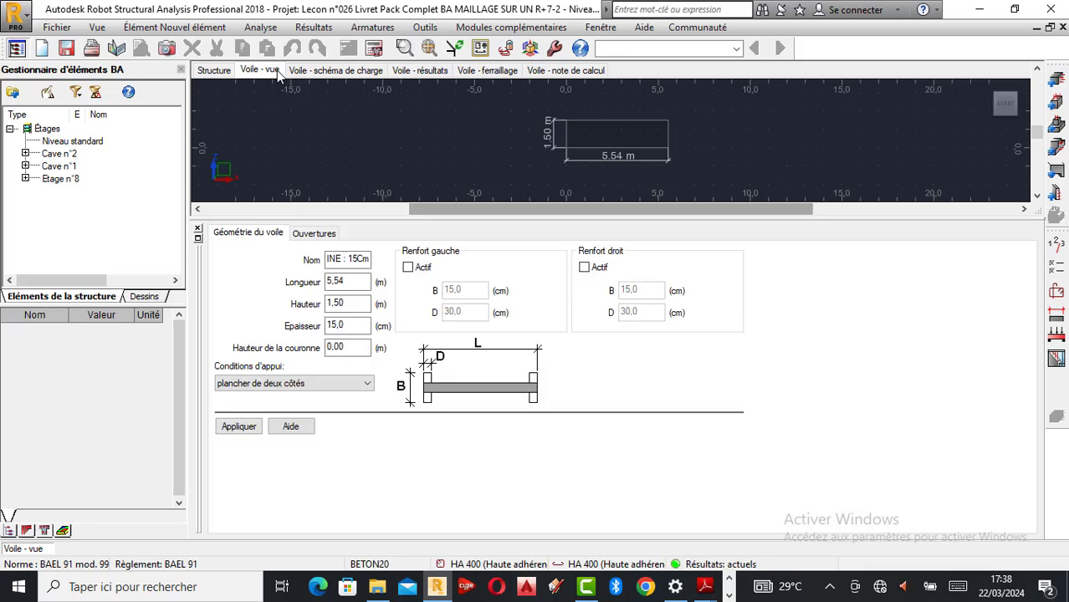
left_click(314, 73)
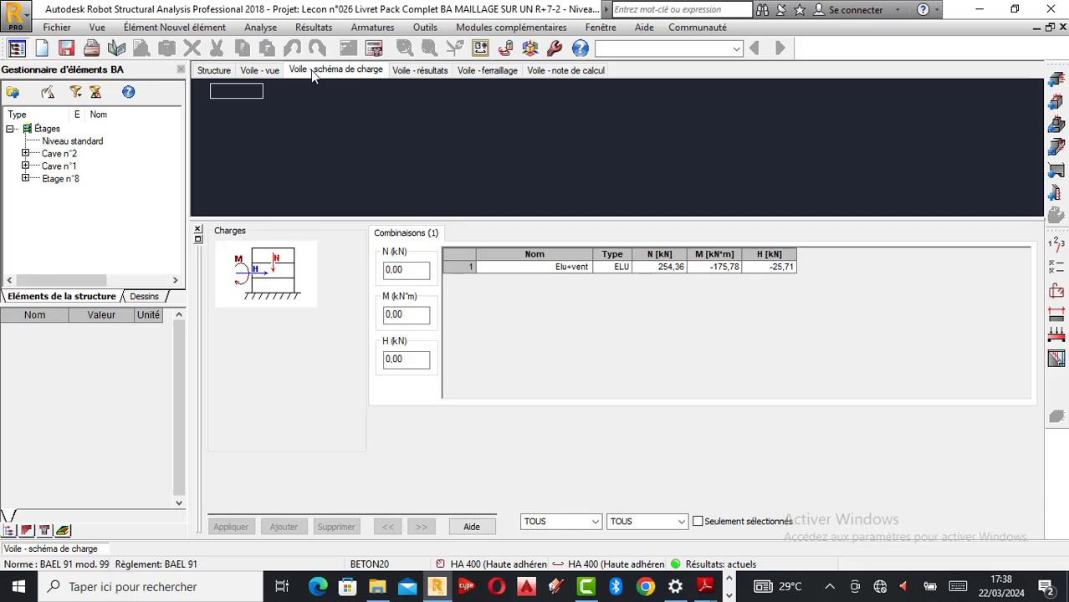
left_click(422, 73)
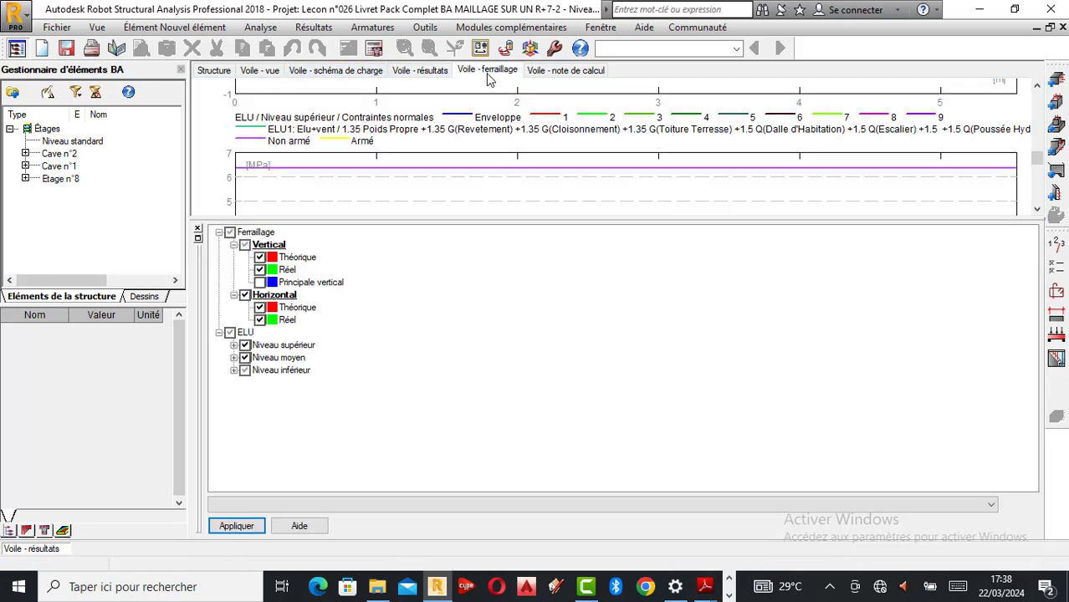
left_click(488, 73)
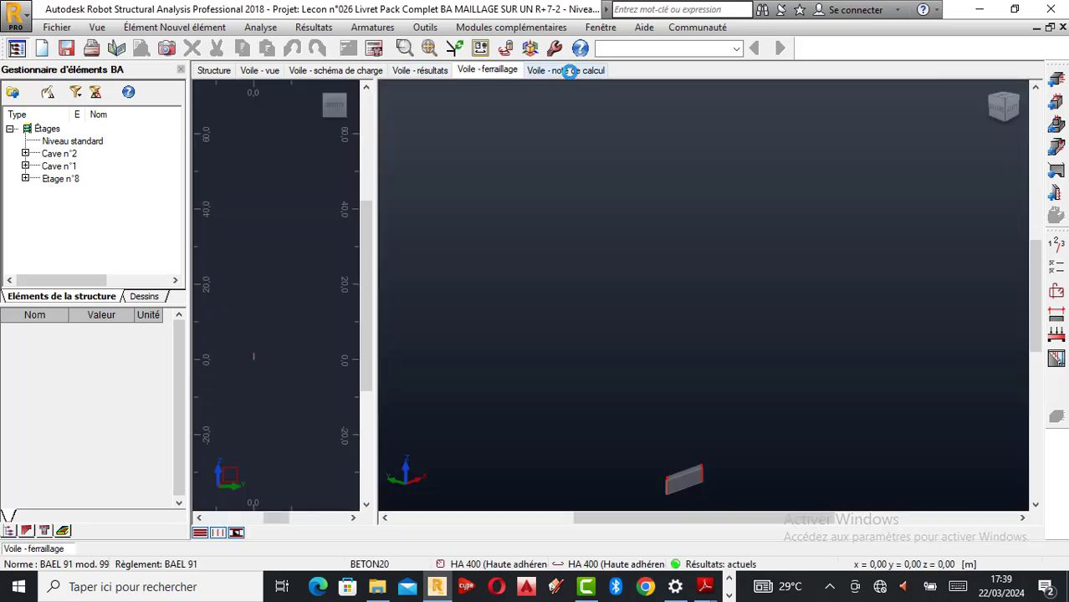
left_click(567, 71)
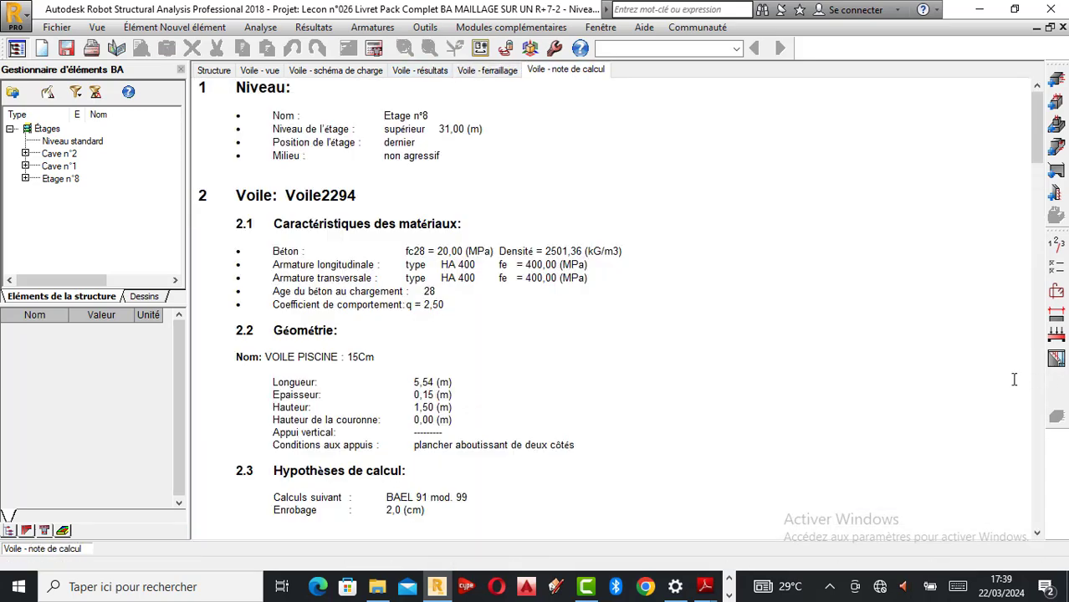
left_click(1055, 360)
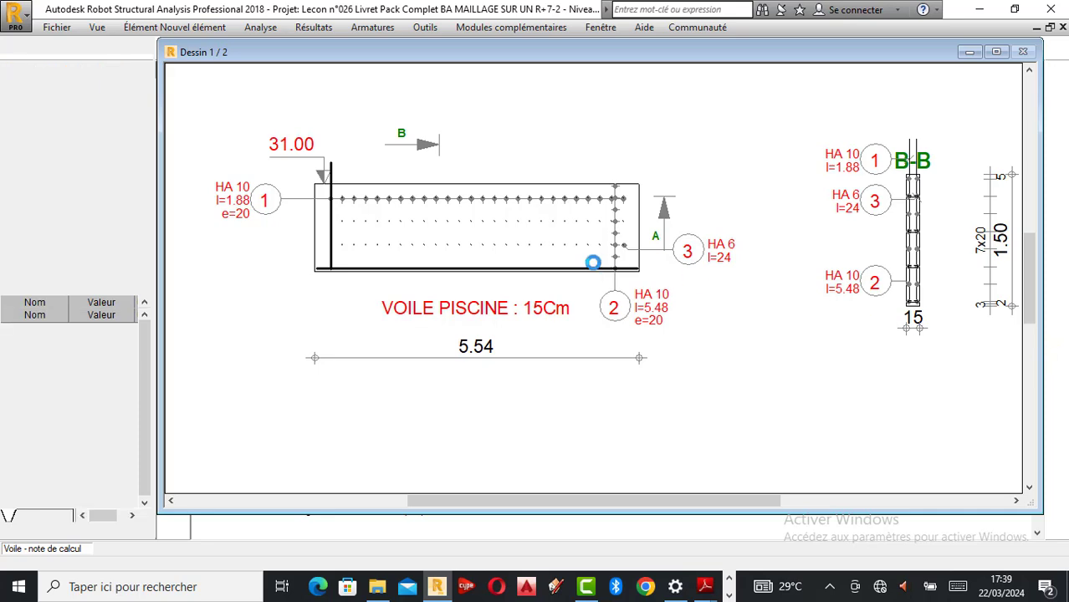